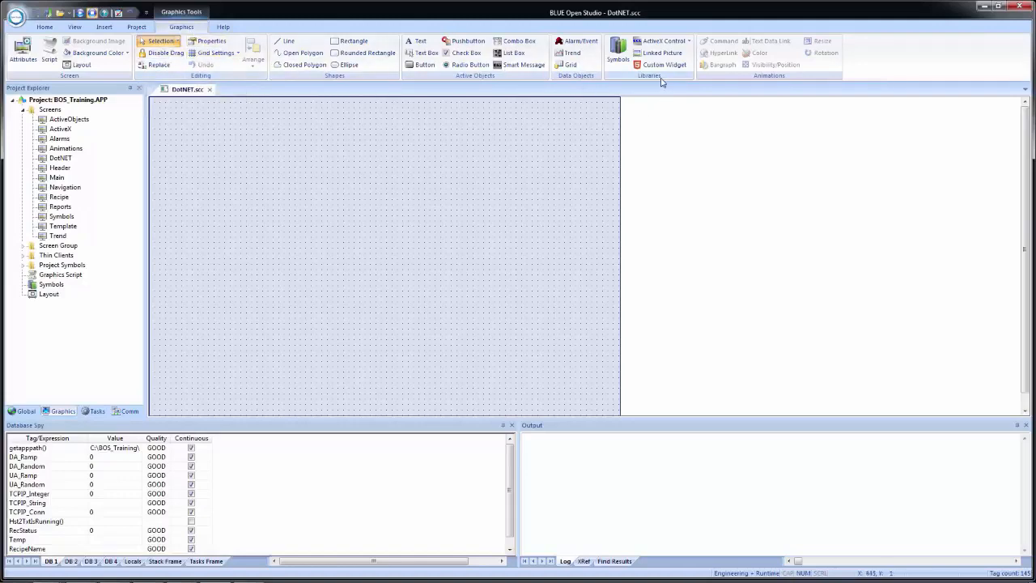
Start inserting a .NET control on the DotNET screen and widen the Namespace column to show full namespaces in the component list.
left_click(689, 42)
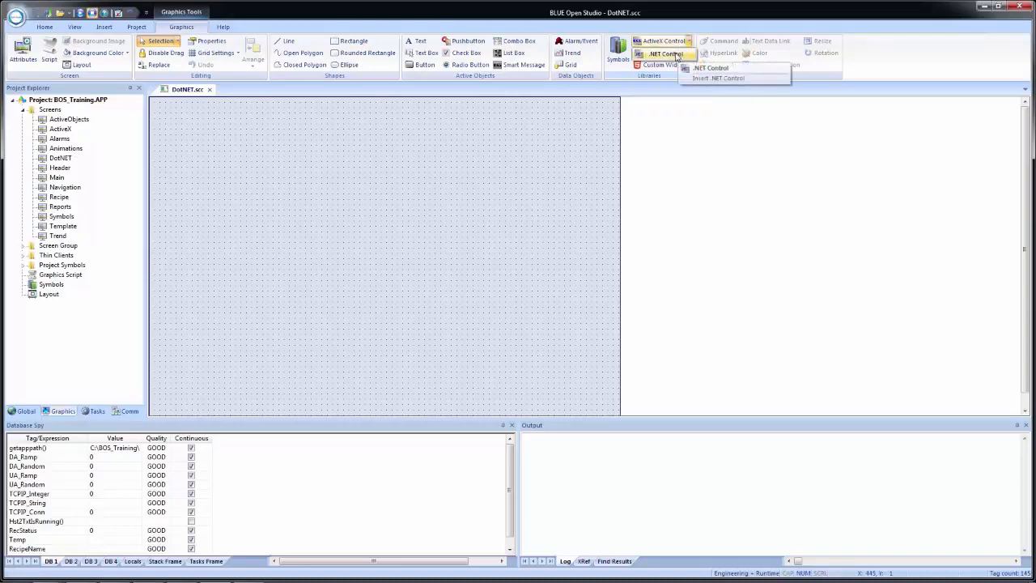
left_click(677, 54)
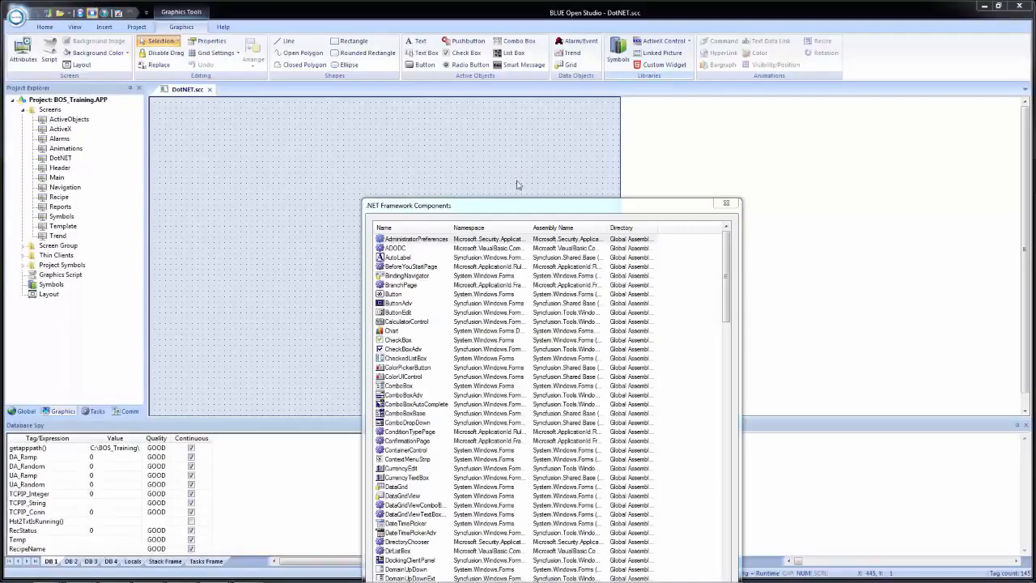
left_click_drag(518, 209, 463, 87)
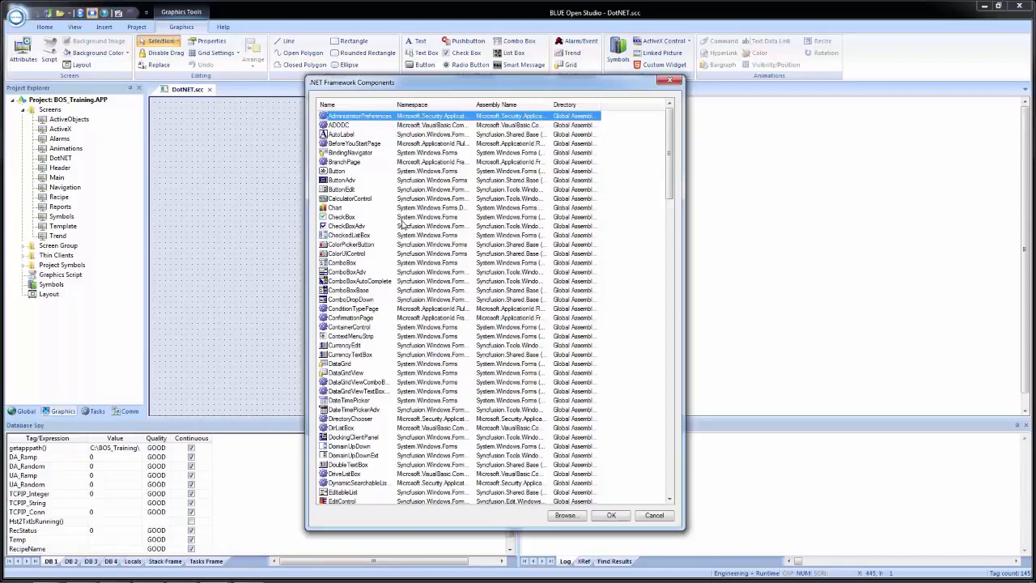
left_click(334, 163)
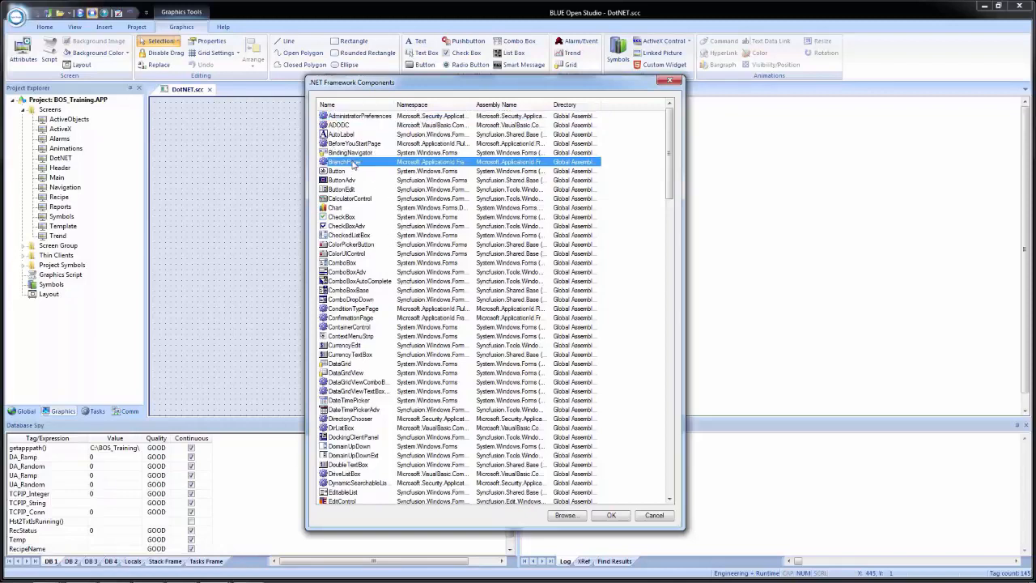
left_click(340, 209)
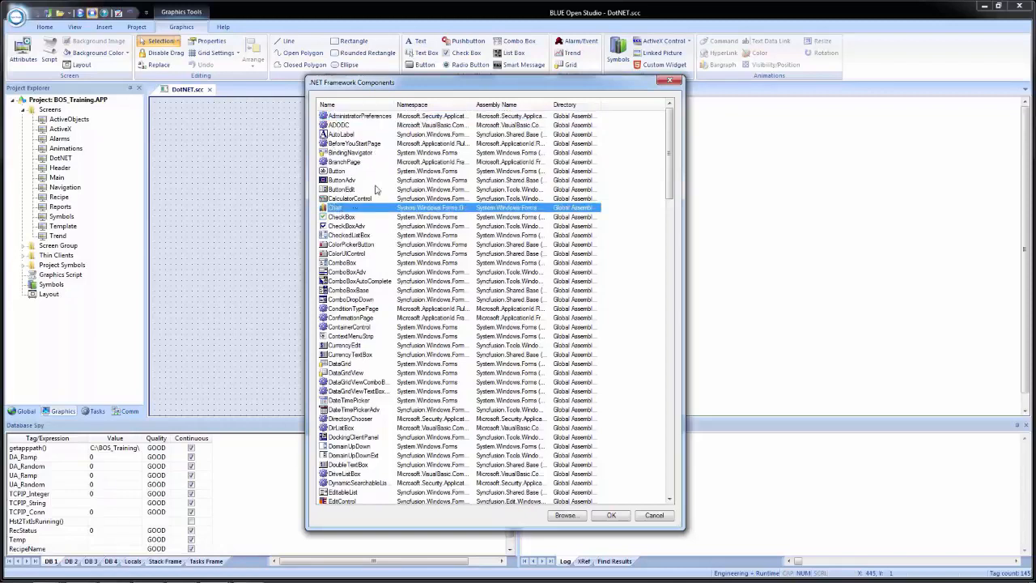
double_click(472, 104)
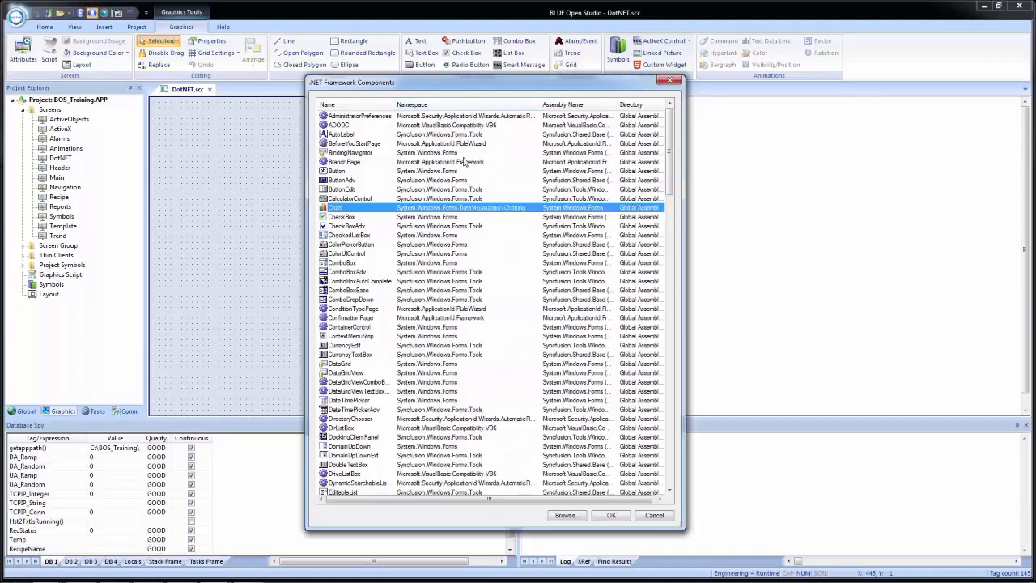
left_click_drag(544, 499, 555, 510)
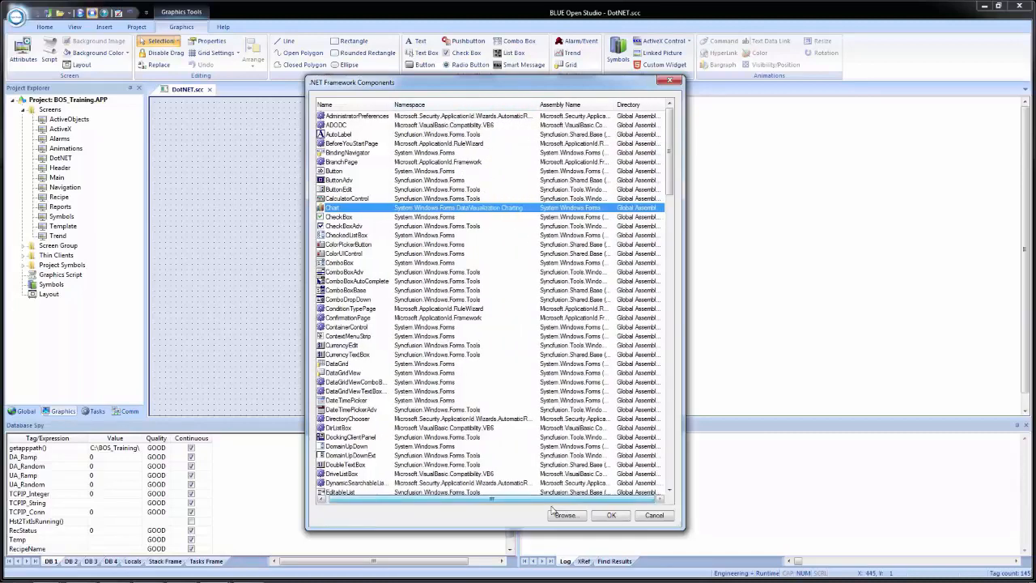
left_click(640, 245)
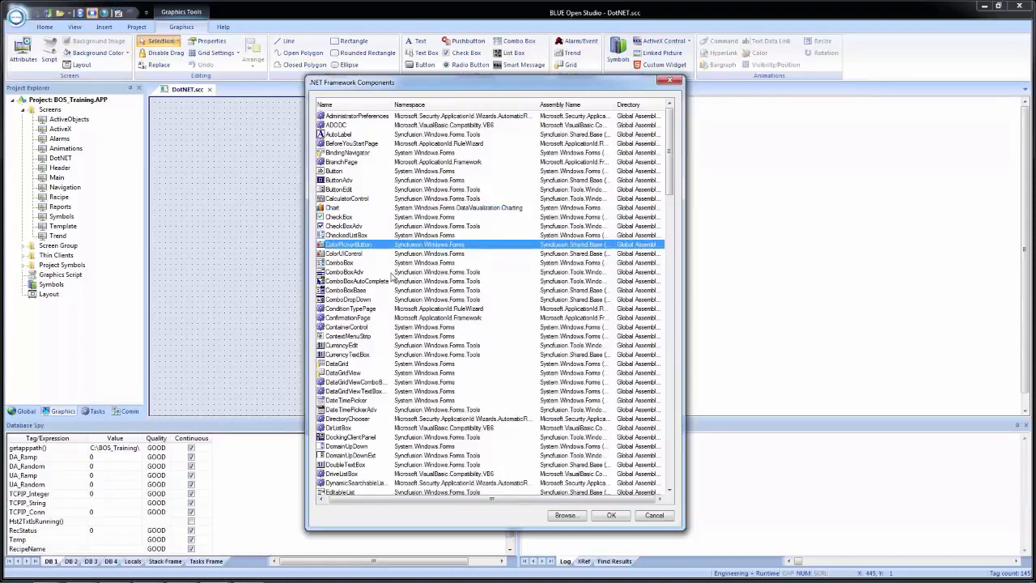
Insert the System.Windows.Forms ProgressBar control and move it to about X 20, Y 190 on the DotNET screen.
left_click(361, 344)
scroll(360, 346, "down", 8)
scroll(360, 347, "down", 15)
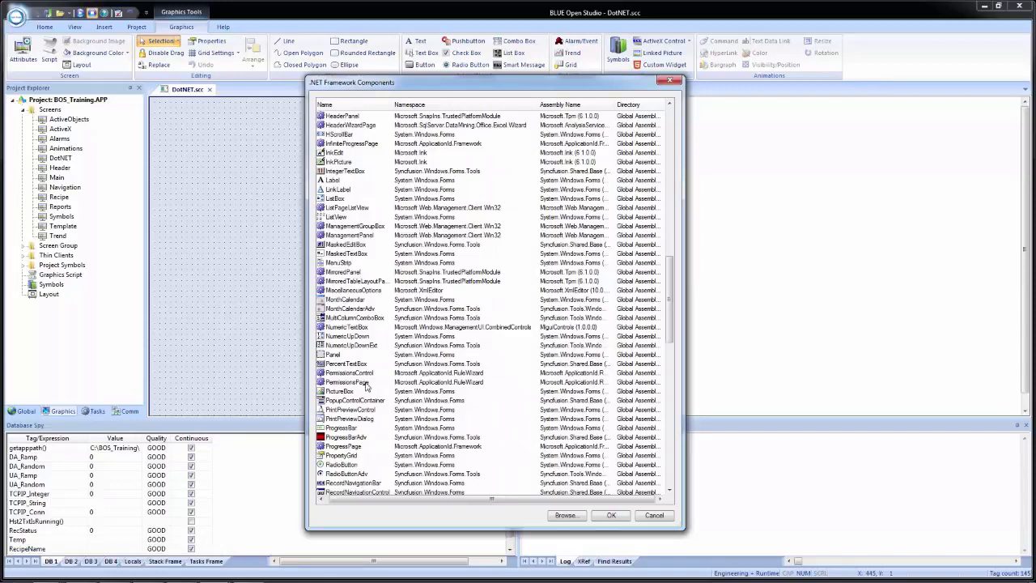
left_click(351, 429)
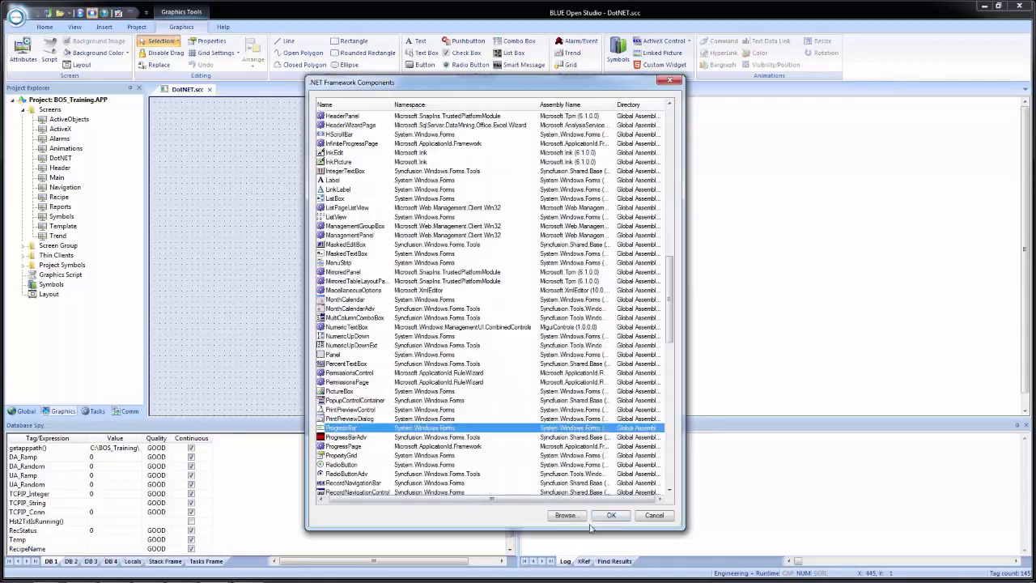
left_click(612, 516)
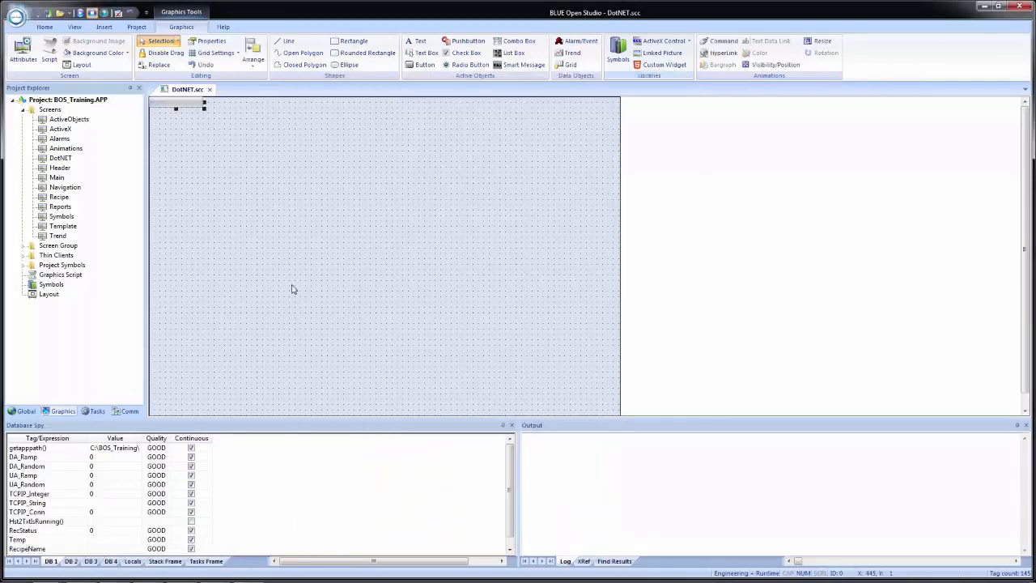
left_click_drag(187, 109, 195, 209)
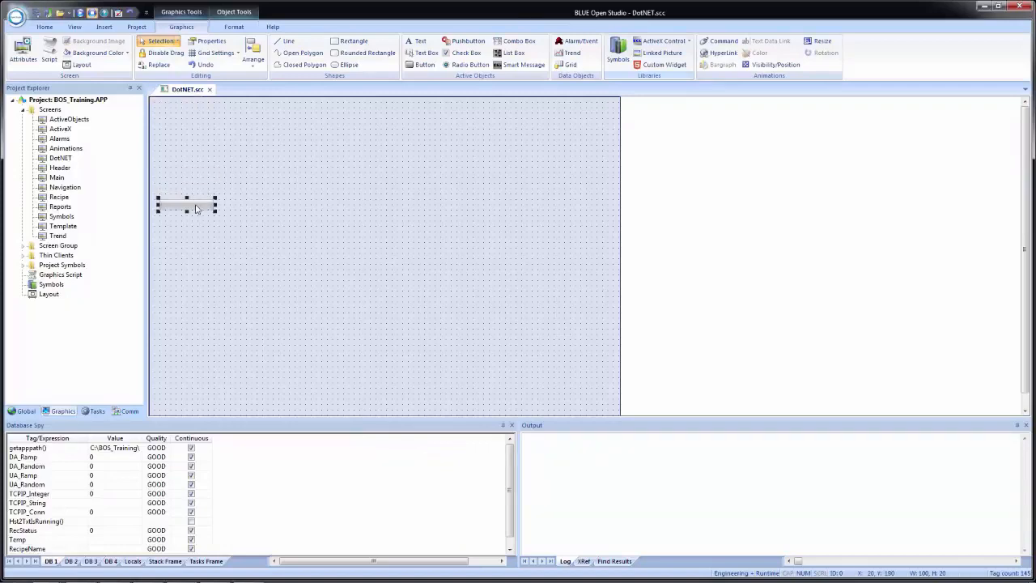
Examine the progress bar's property pages from the accessibility settings through to the layout settings, and close them.
double_click(195, 208)
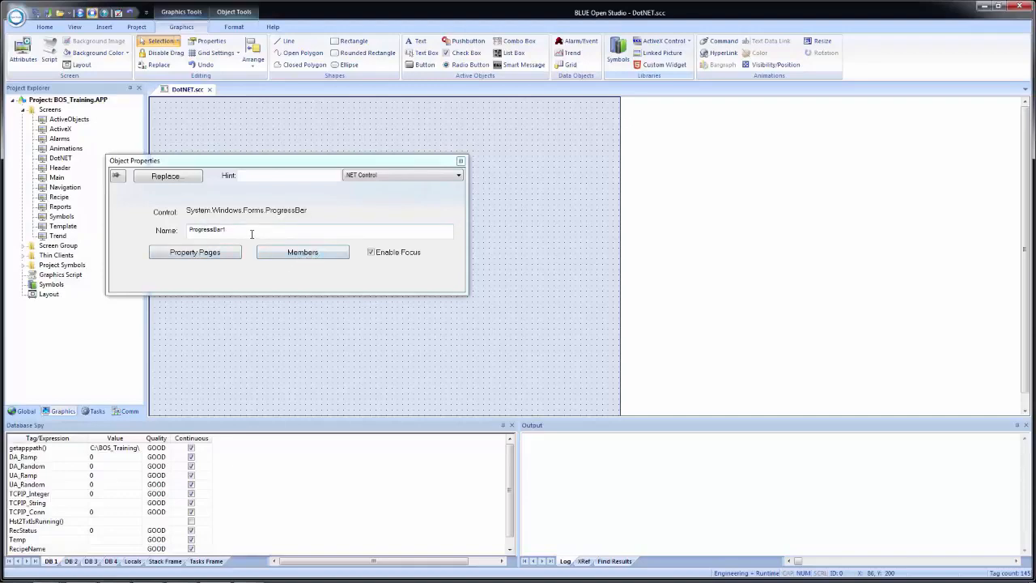
left_click(202, 257)
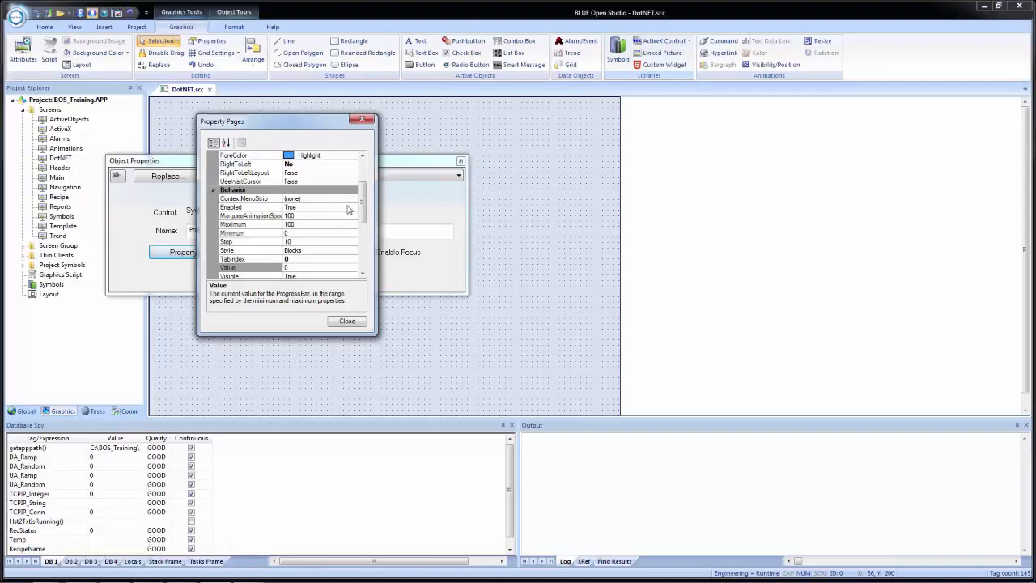
left_click_drag(364, 206, 364, 166)
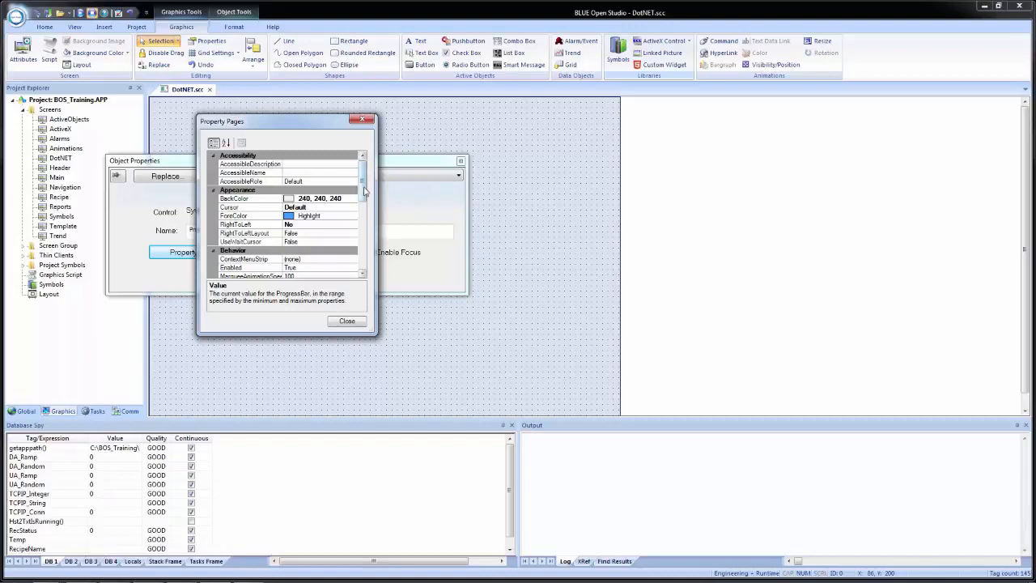
left_click_drag(364, 191, 373, 271)
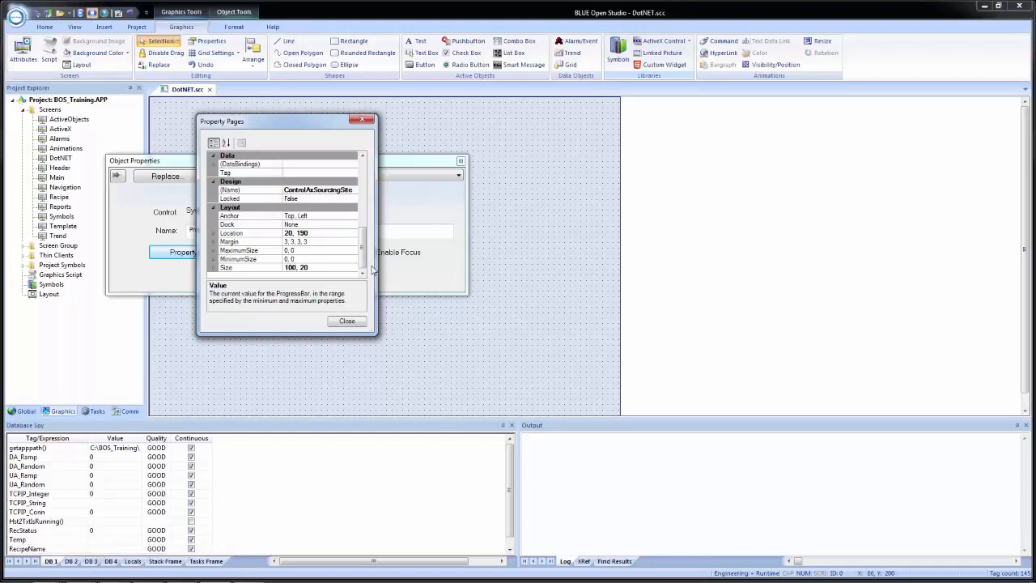
left_click_drag(364, 261, 367, 180)
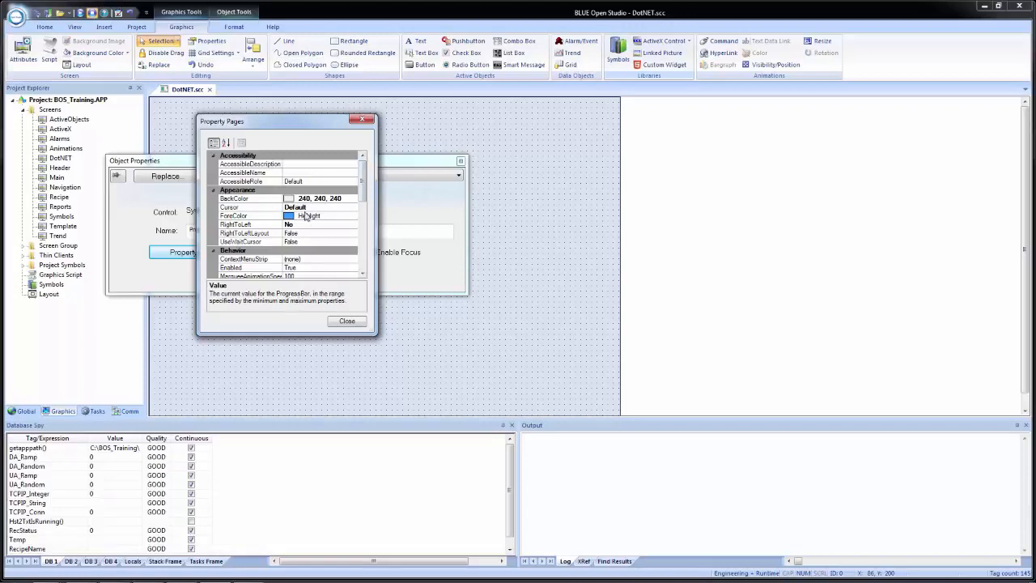
left_click(340, 324)
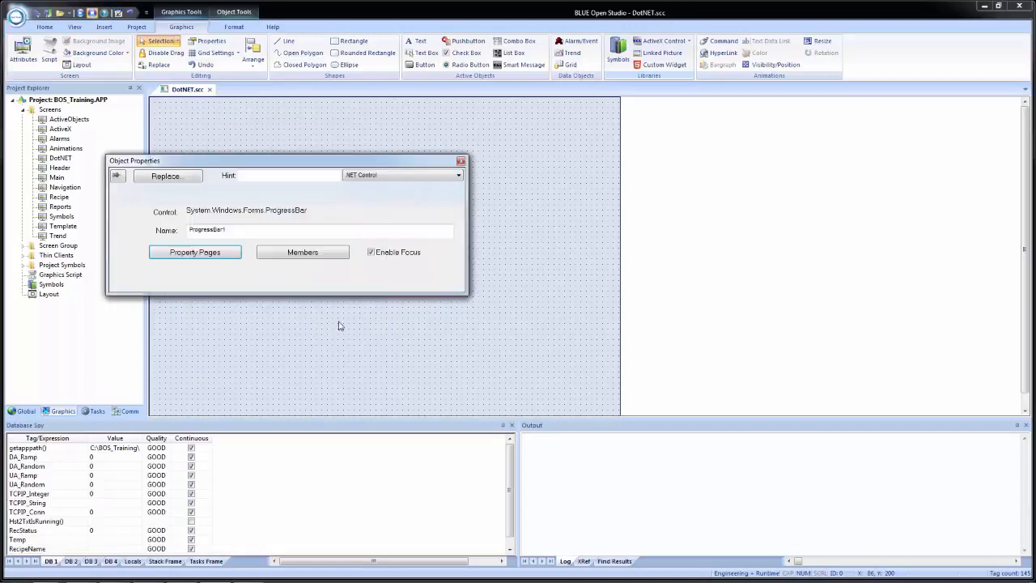
Review the properties, methods and events offered among the progress bar's members.
left_click(304, 254)
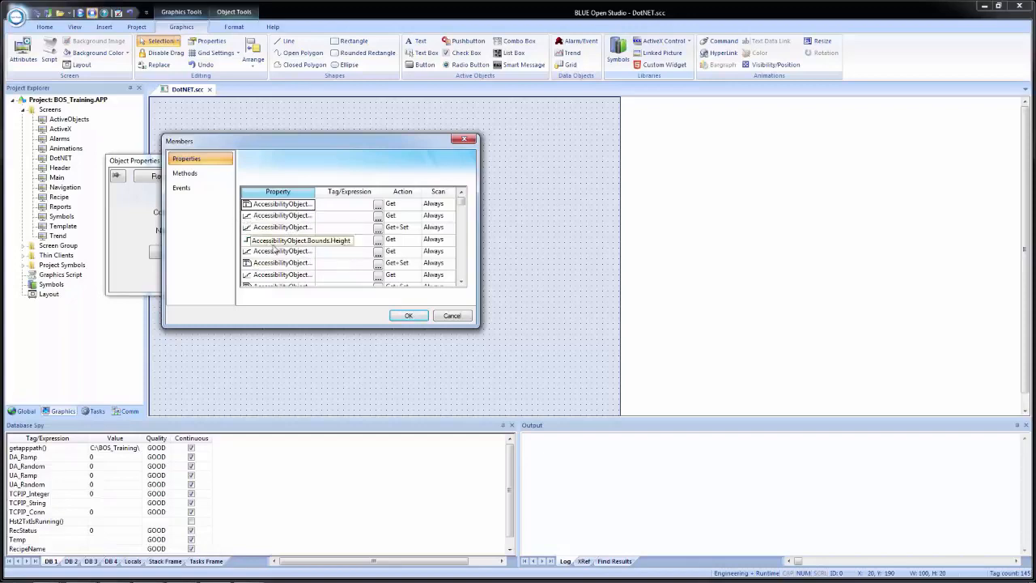
left_click(184, 173)
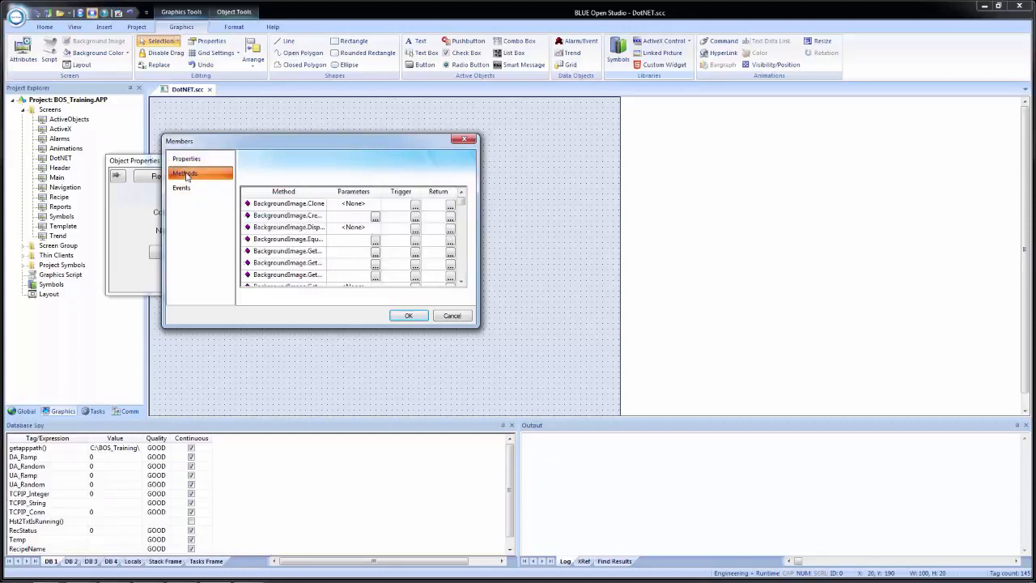
left_click(183, 188)
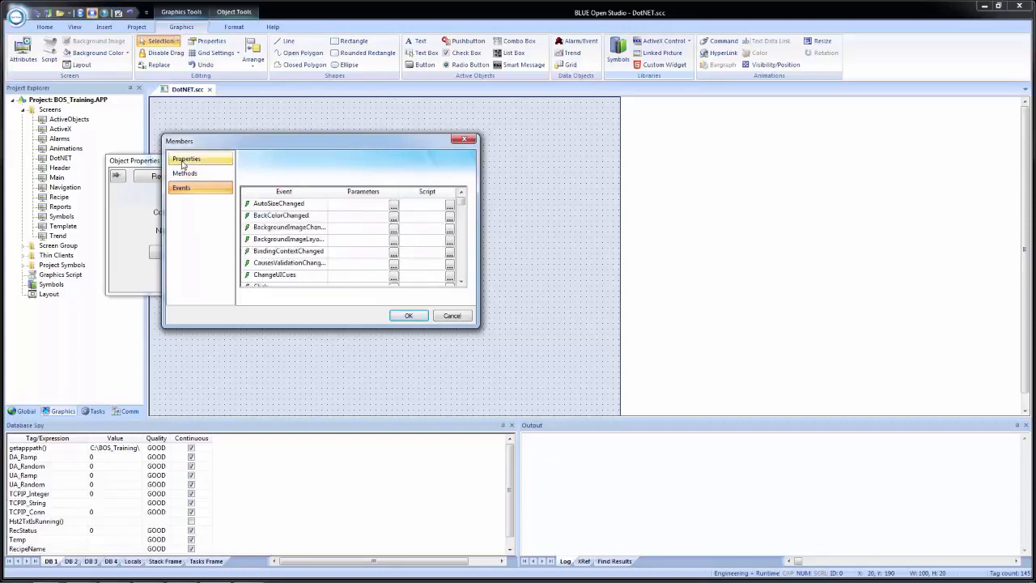
left_click(197, 158)
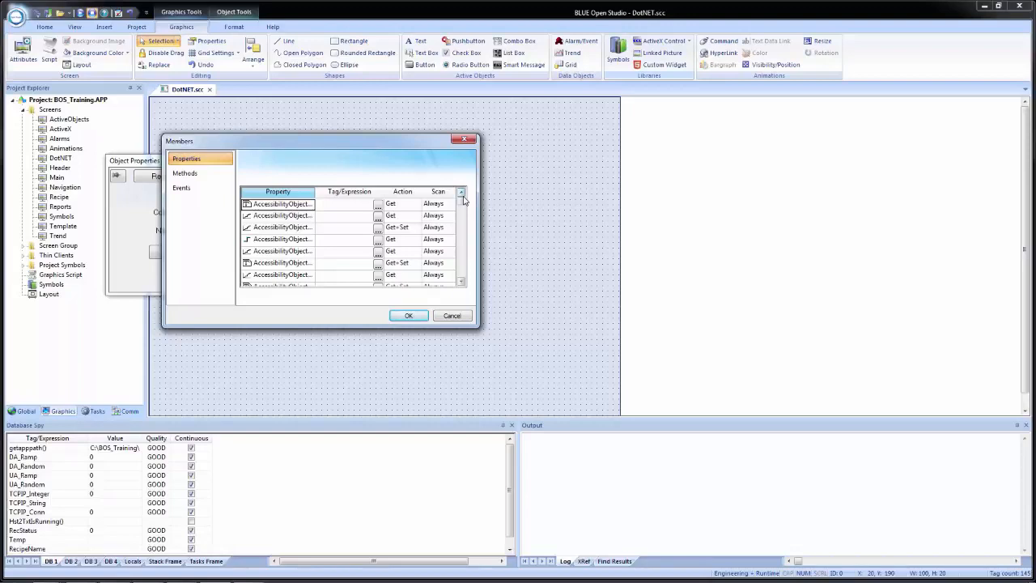
Bind the progress bar's Value property to the Temperature tag and close the object's properties.
left_click_drag(463, 204, 459, 274)
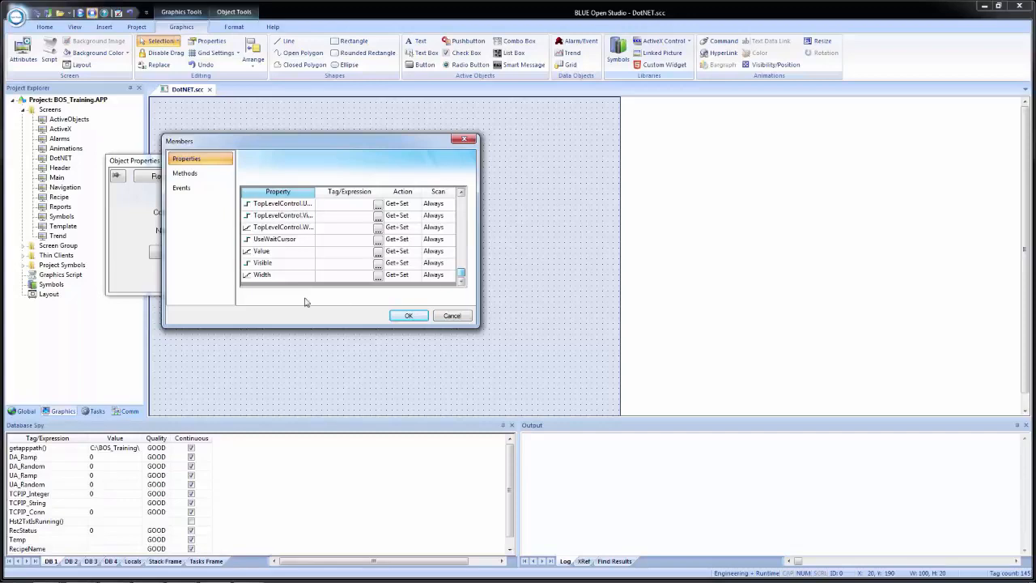
left_click(340, 254)
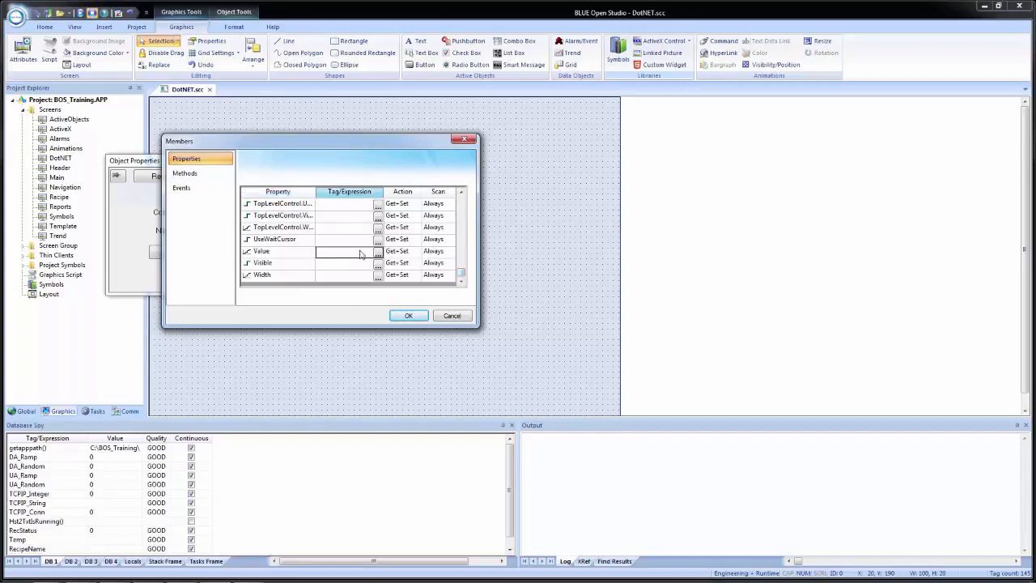
left_click(377, 253)
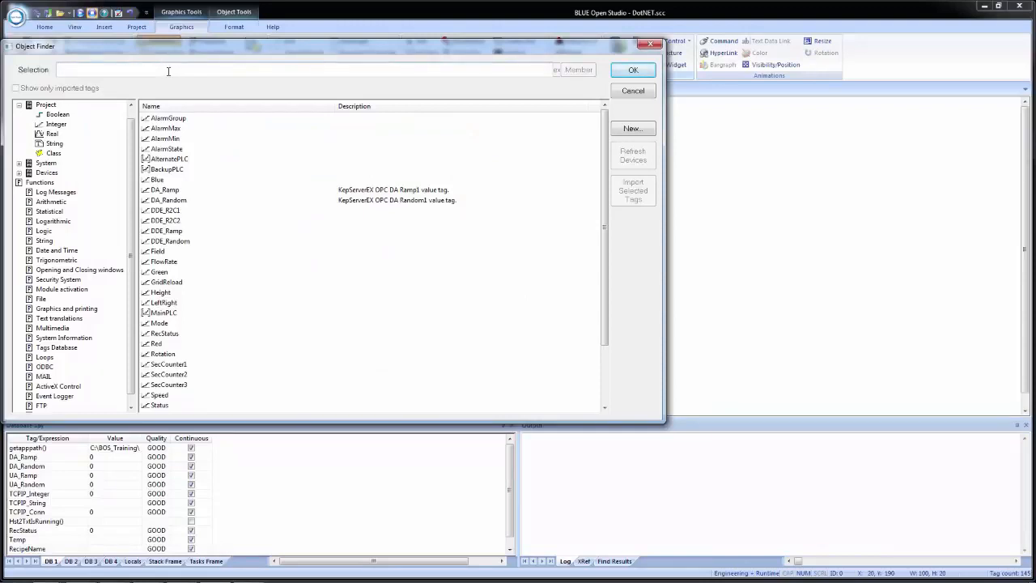
type("temo")
key("BackSpace")
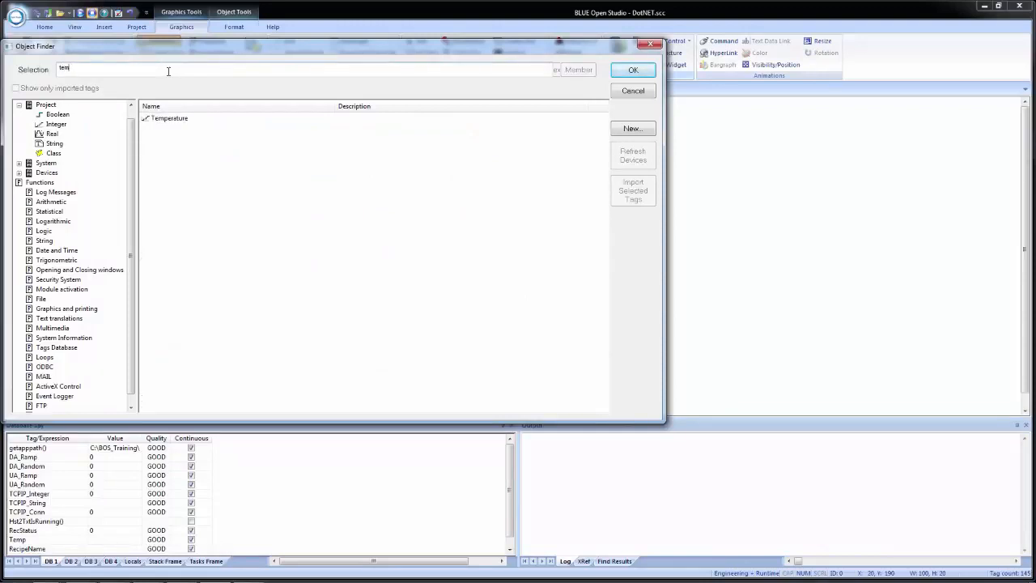
double_click(166, 122)
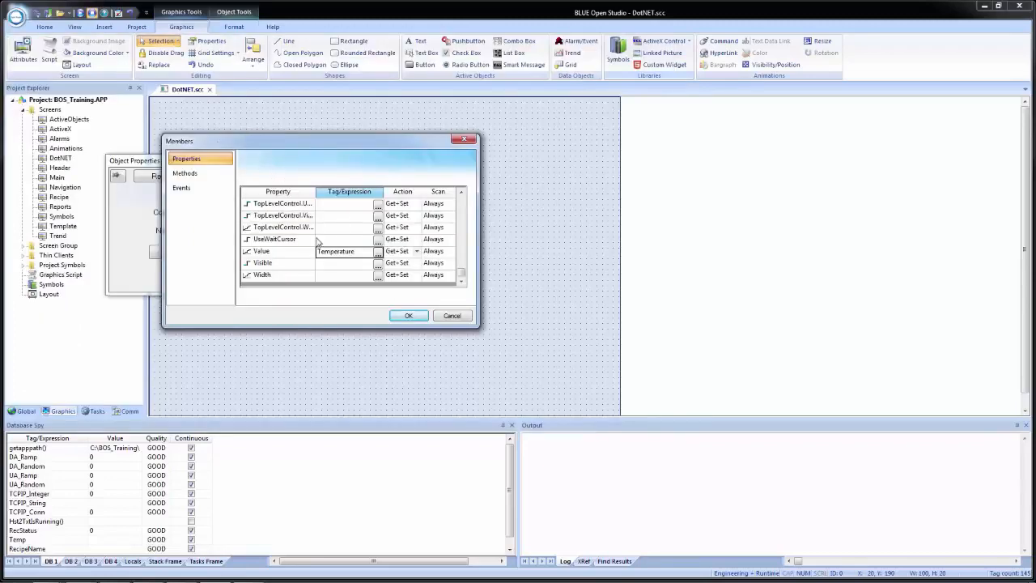
left_click(441, 255)
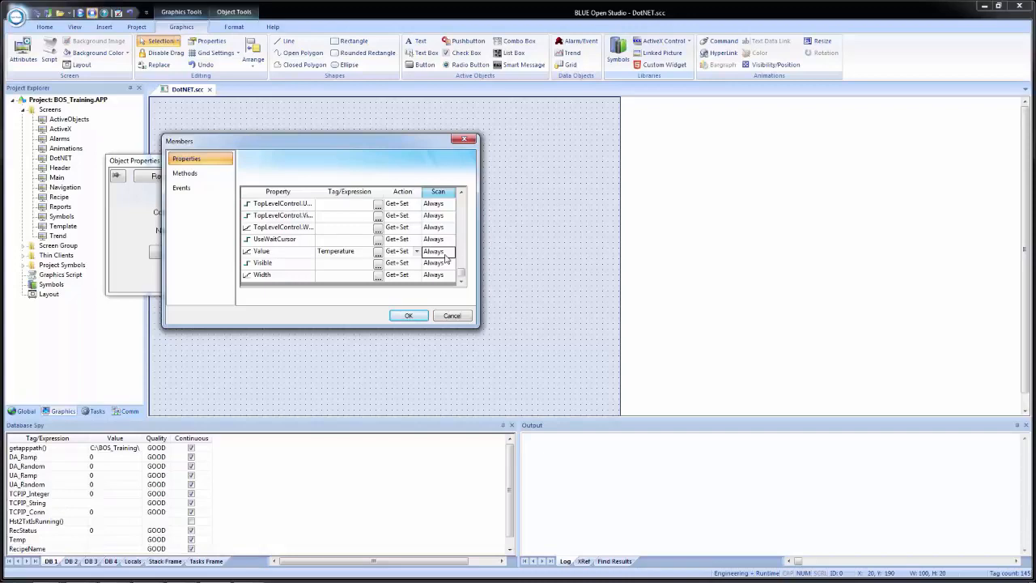
left_click(409, 316)
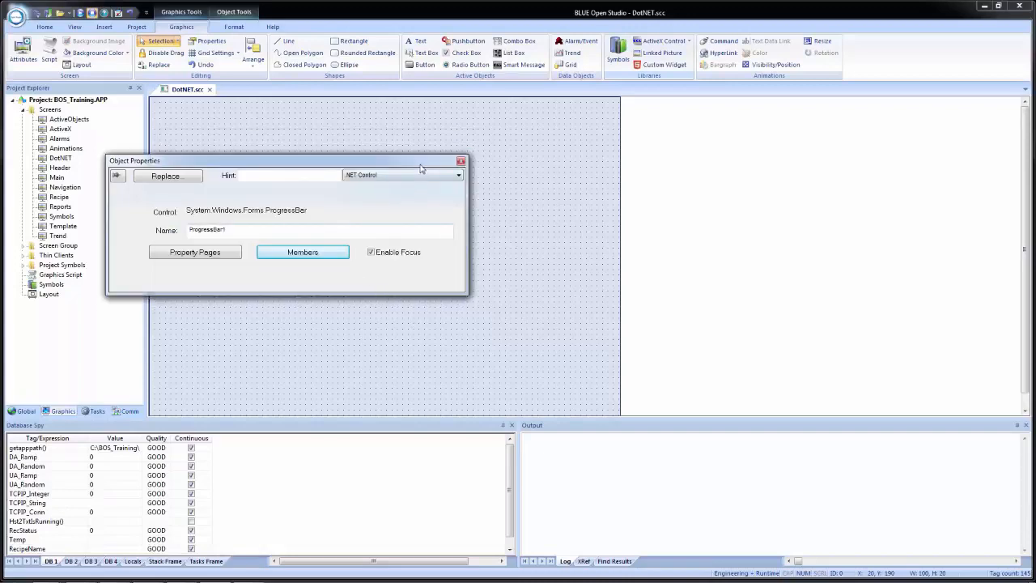
left_click(460, 161)
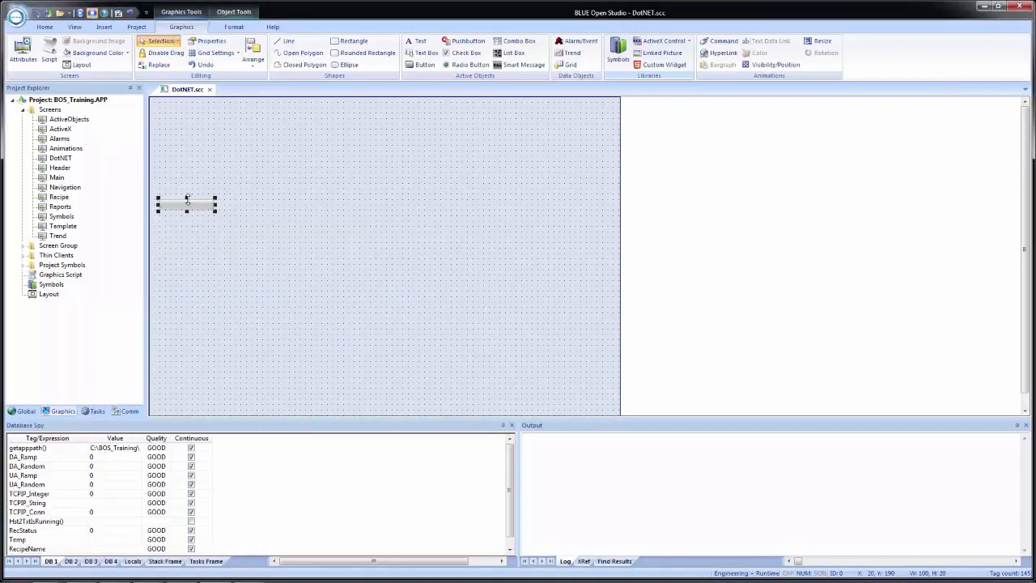
Copy the Temperature slider from the ActiveX screen into the DotNET screen and place it at about X 20, Y 10.
double_click(61, 130)
left_click(191, 113)
left_click(197, 144)
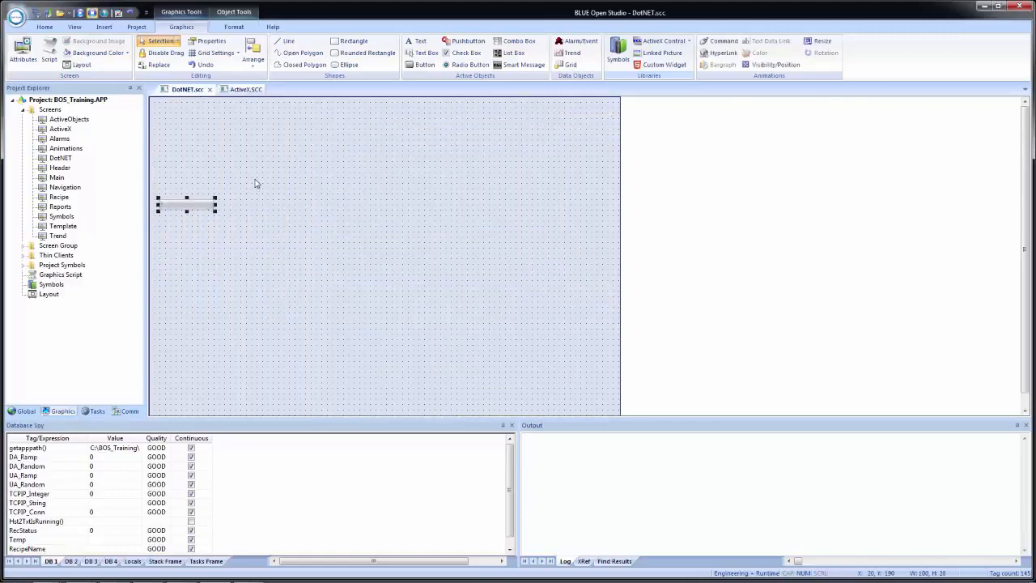
left_click(256, 184)
key("ctrl+v")
left_click_drag(164, 154, 180, 167)
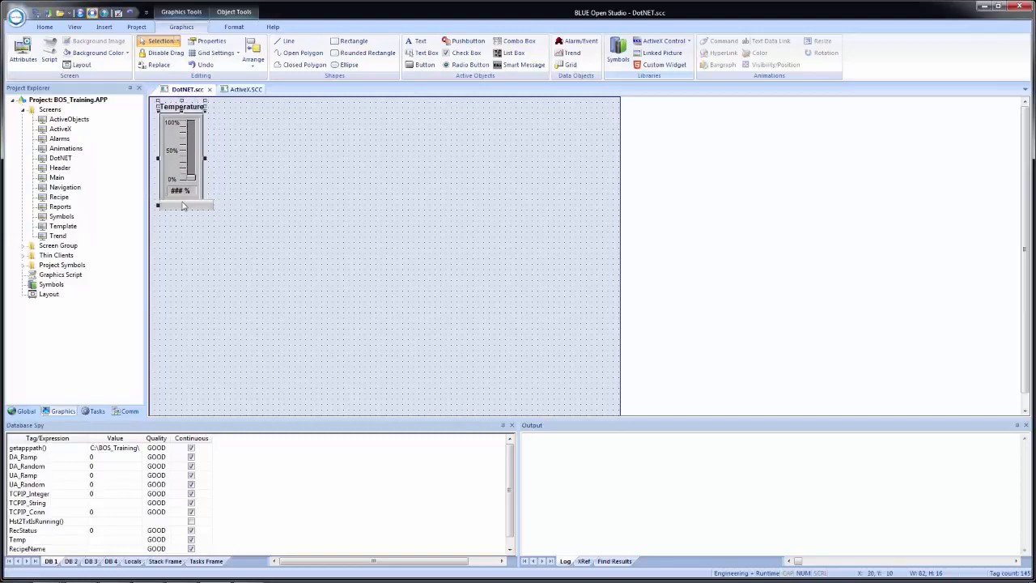
Move the progress bar just below the Temperature slider, to about Y 210, and make it slightly wider.
left_click_drag(182, 209, 183, 221)
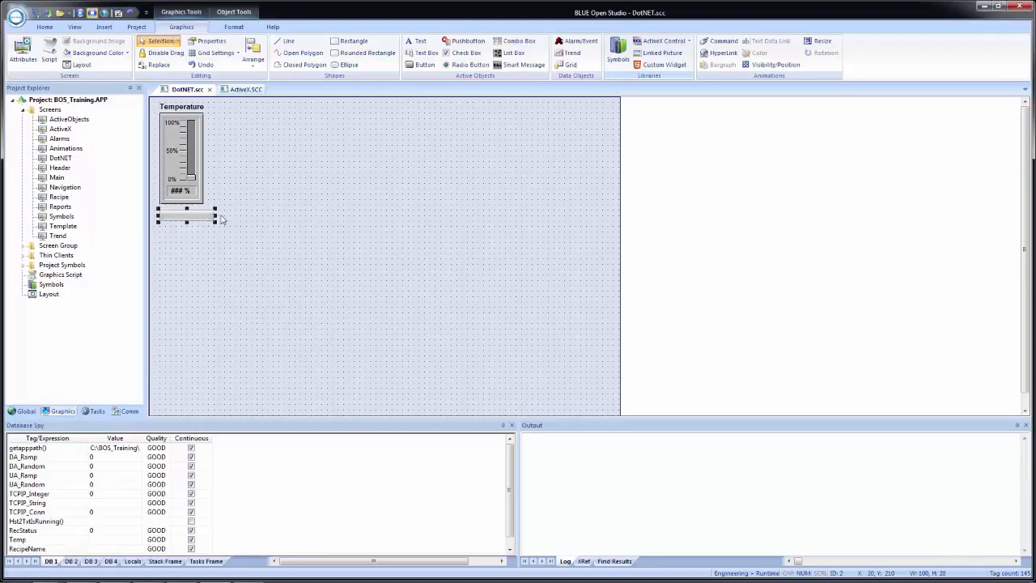
mouse_move(213, 216)
left_mouse_down()
mouse_move(228, 214)
mouse_move(197, 217)
left_mouse_up()
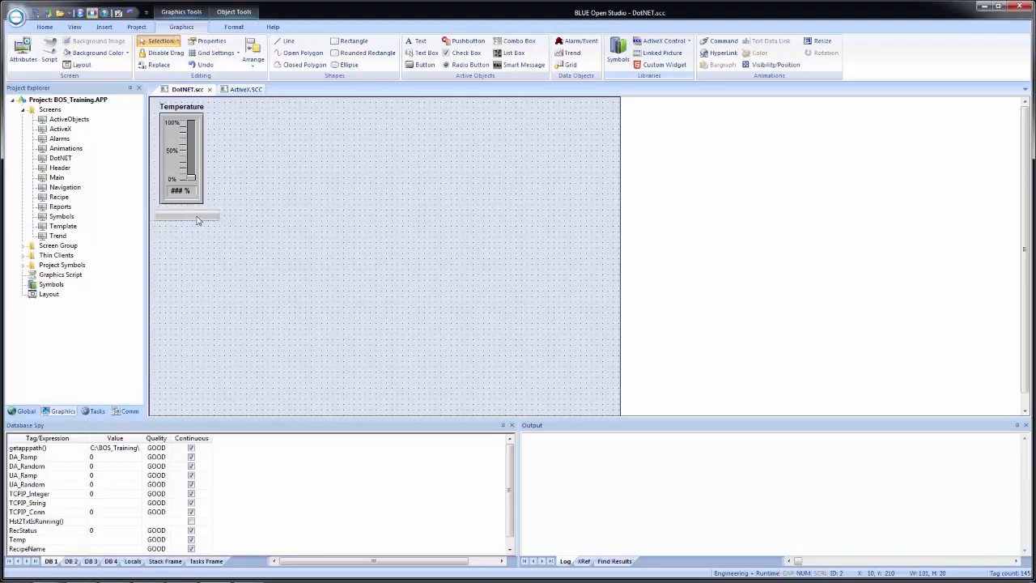
left_click(236, 266)
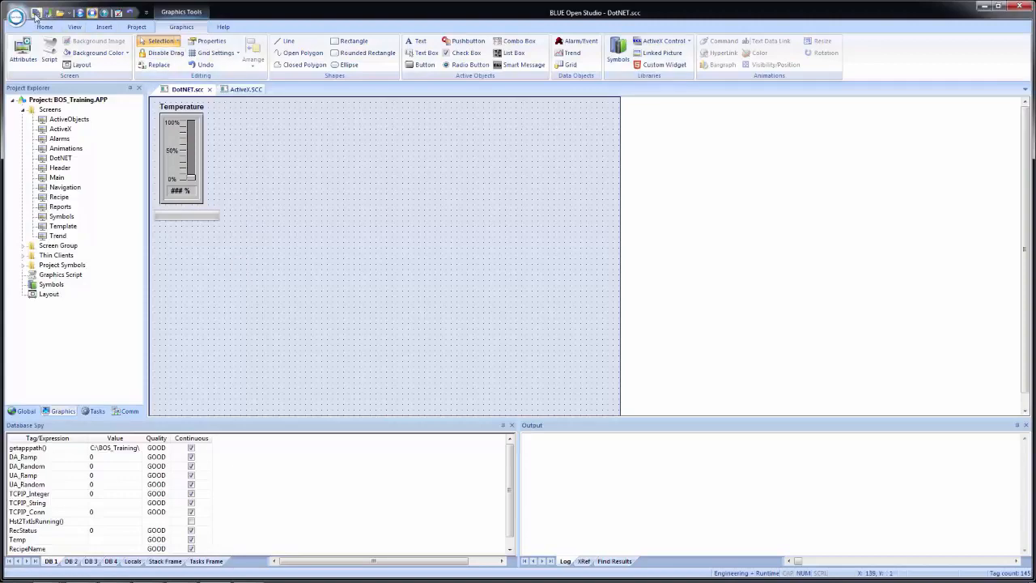
Close the DotNET and ActiveX screens and snap the development window to the left half of the display.
left_click(210, 90)
left_click(209, 90)
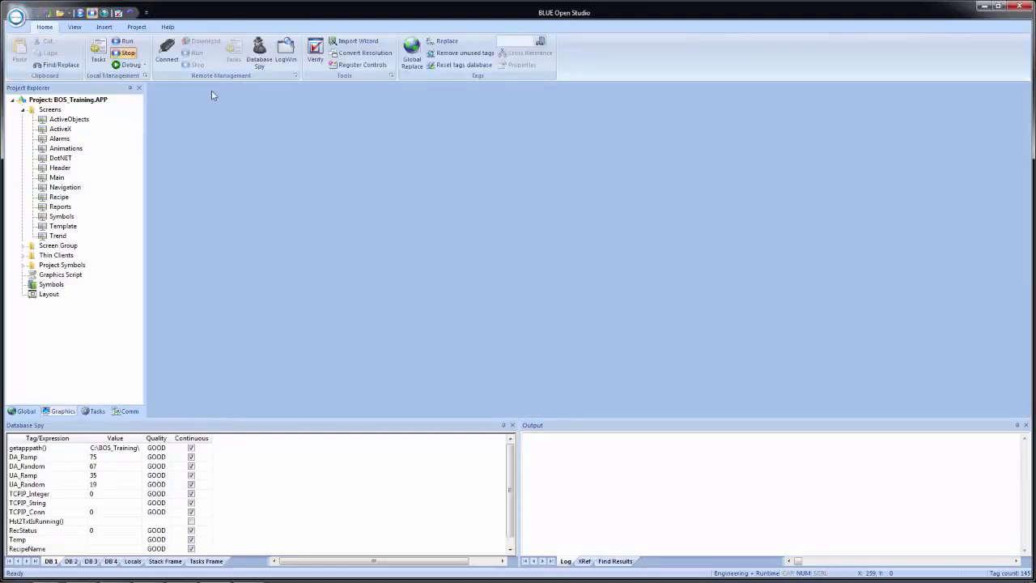
key("super+Left")
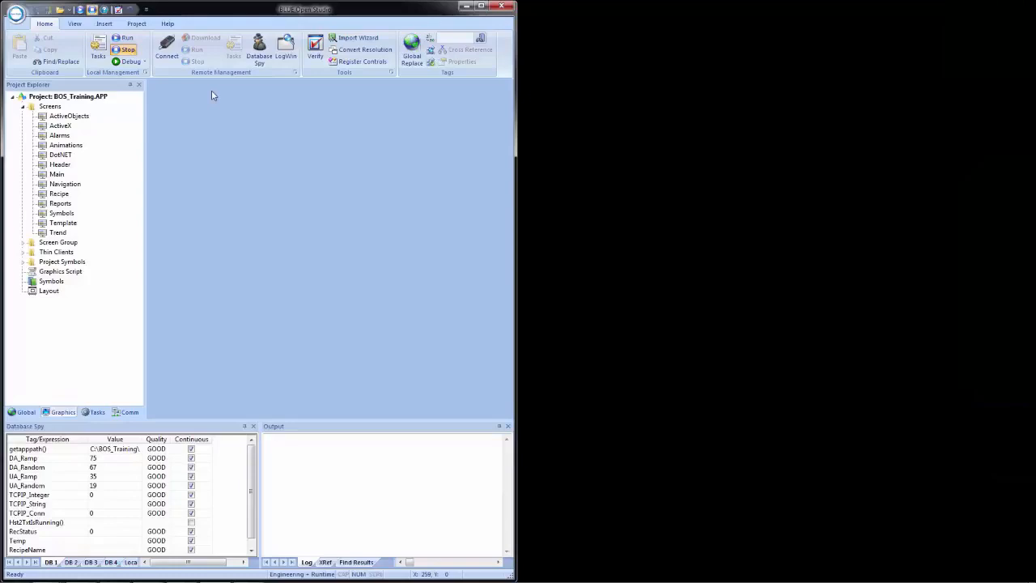
Run the project locally and snap the runtime window to the right half of the display.
left_click(80, 12)
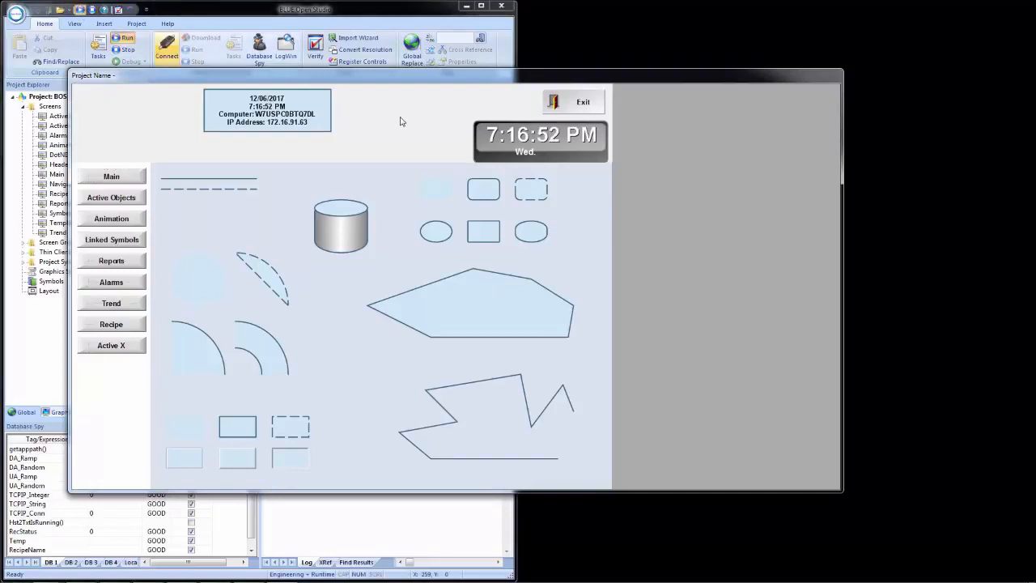
key("super+Right")
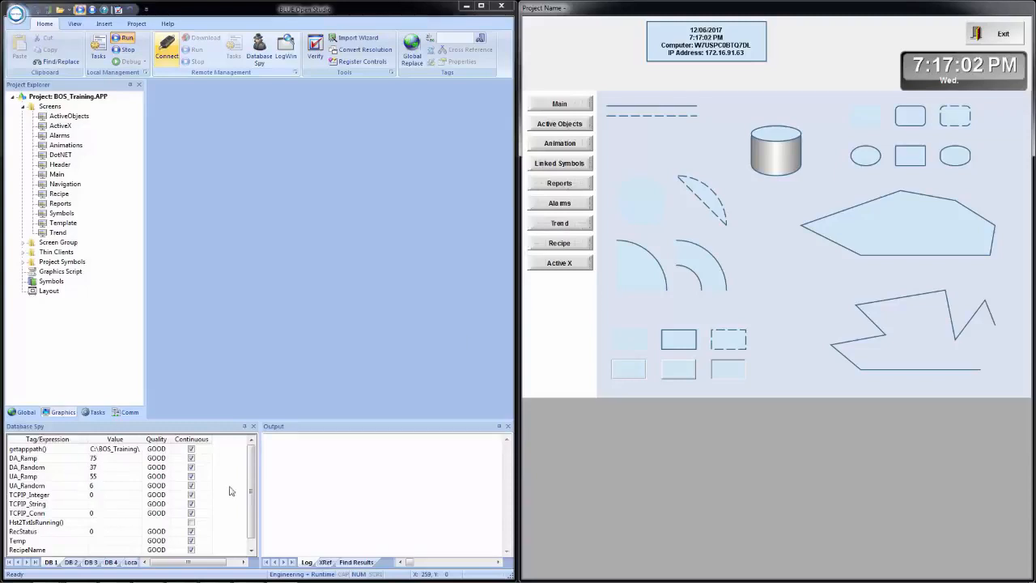
Open the DotNET screen at runtime by evaluating OPEN("Dotnet") in Database Spy sheet DB 2 and raise the Temperature slider to about 80%.
left_click(71, 563)
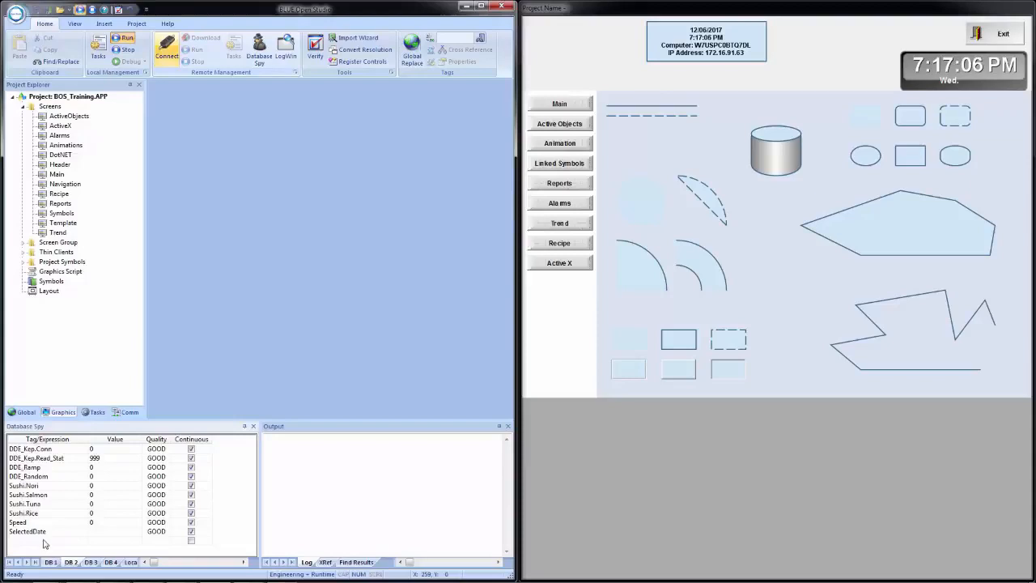
left_click(42, 541)
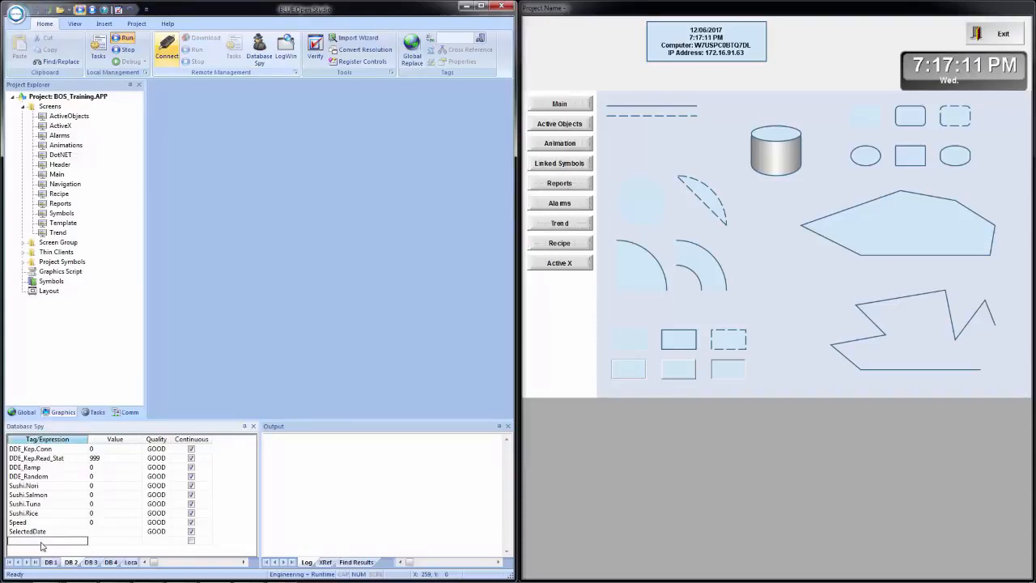
type("OPE")
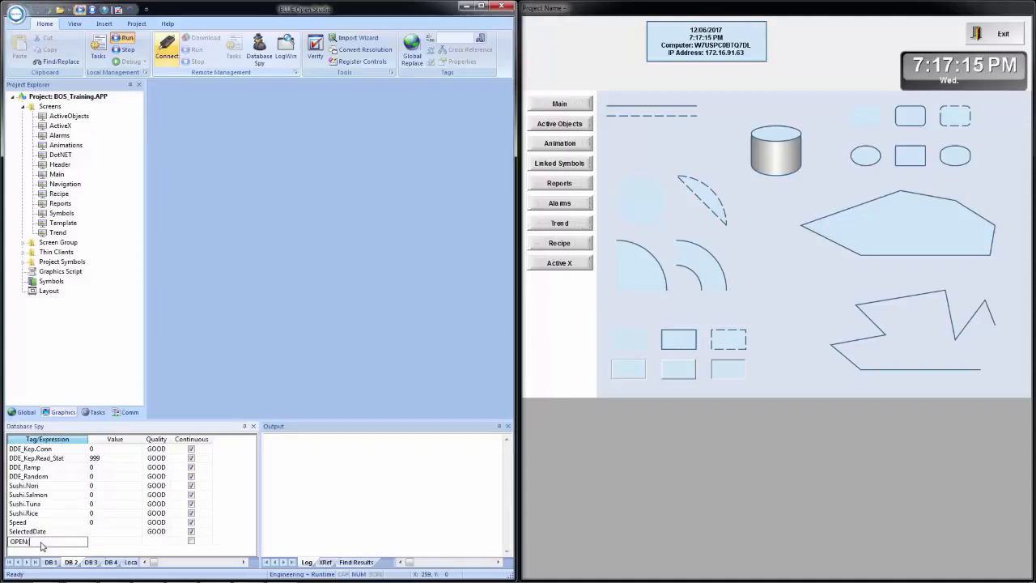
type("N(\"De")
key("Return")
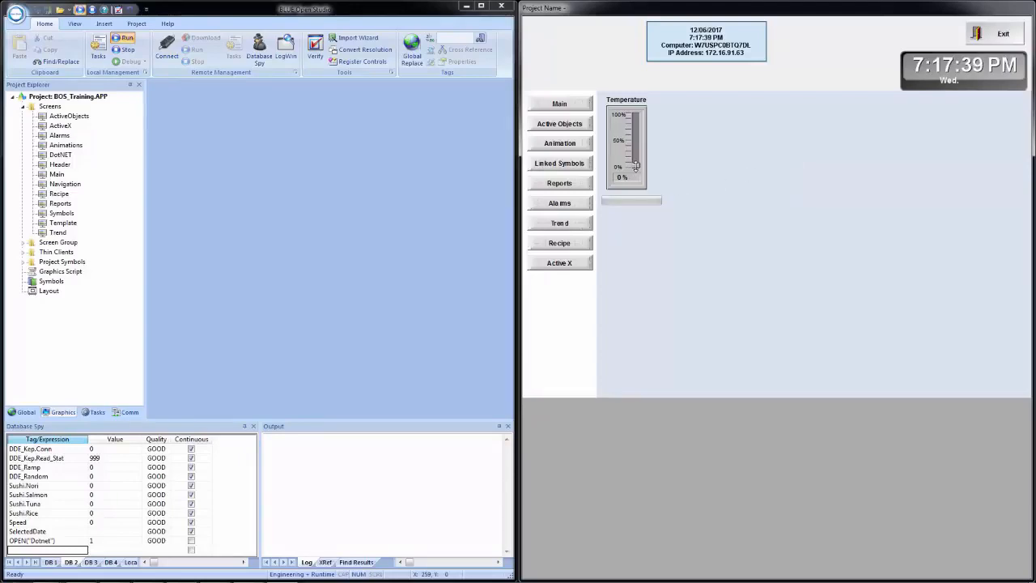
left_click_drag(636, 166, 644, 131)
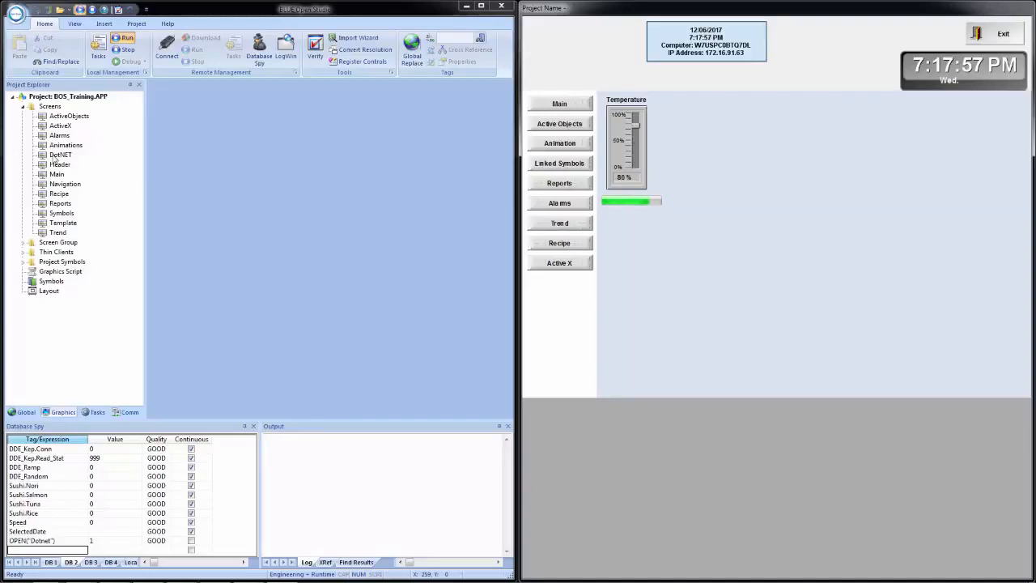
Set the Temperature slider's Max to 500 on the DotNET screen, save it, and retest the slider at runtime.
double_click(61, 154)
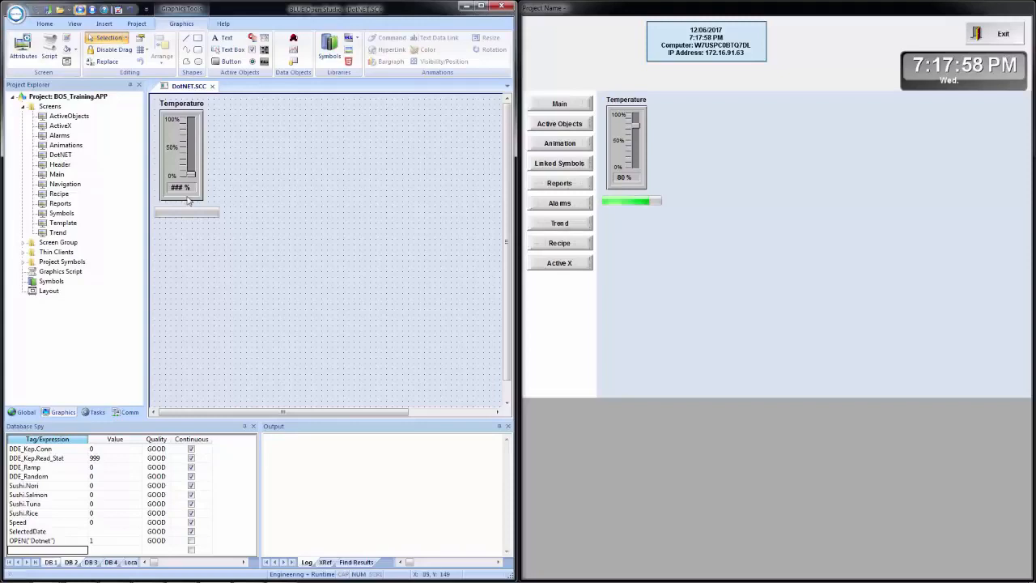
double_click(187, 202)
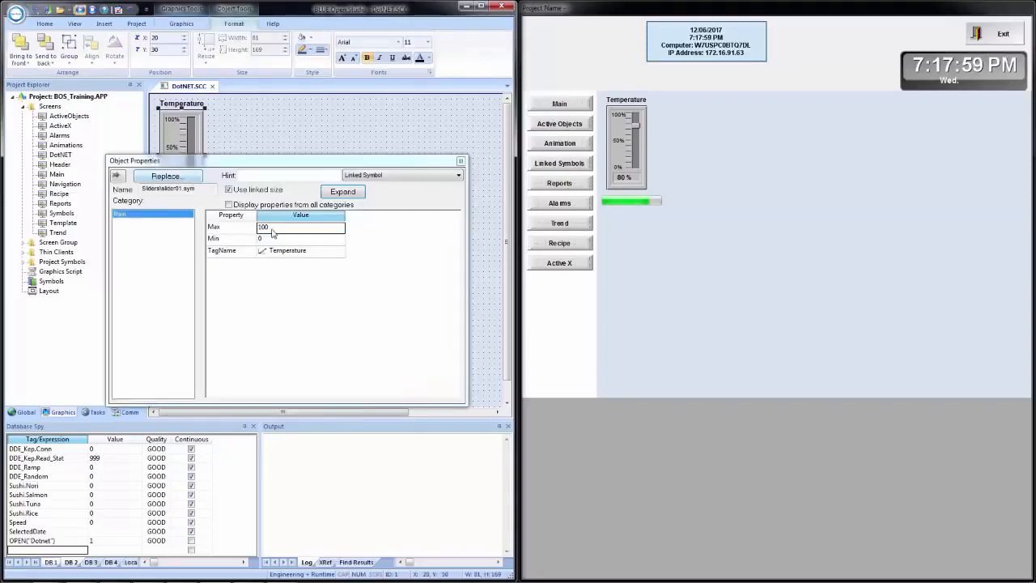
left_click(273, 242)
left_click(286, 219)
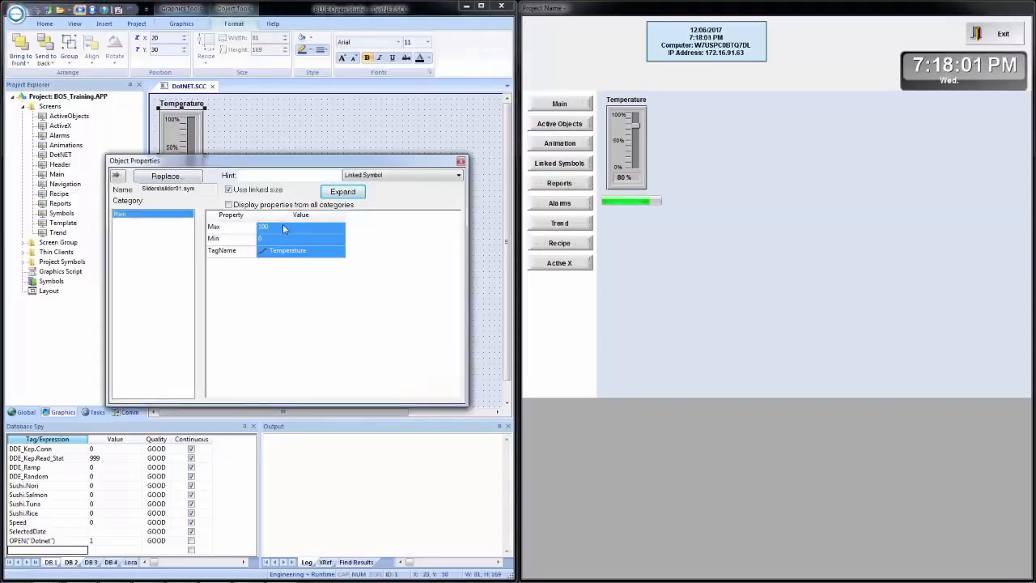
left_click(283, 229)
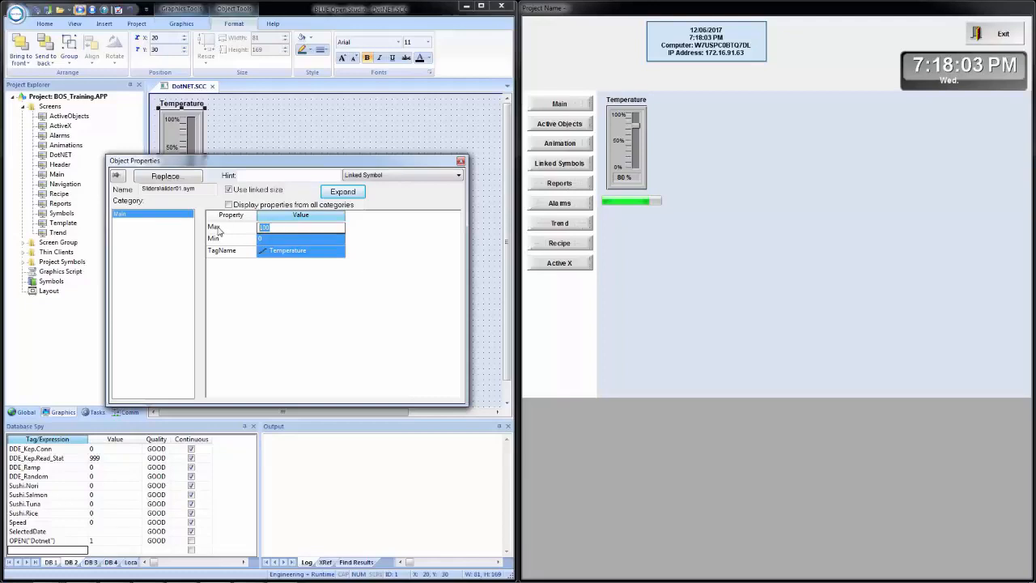
type("500")
left_click(460, 161)
left_click(290, 165)
left_click(36, 10)
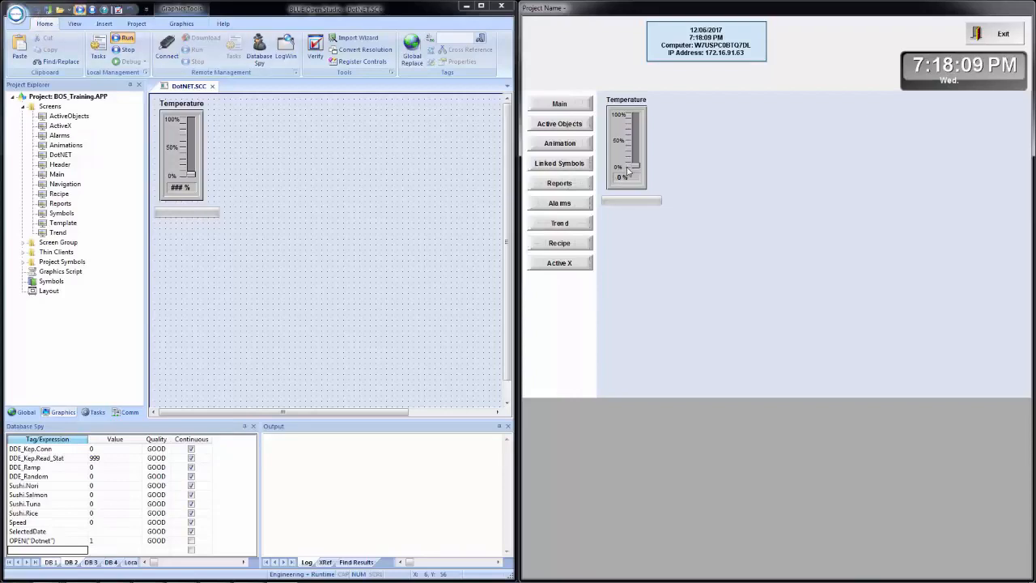
left_click_drag(636, 164, 645, 112)
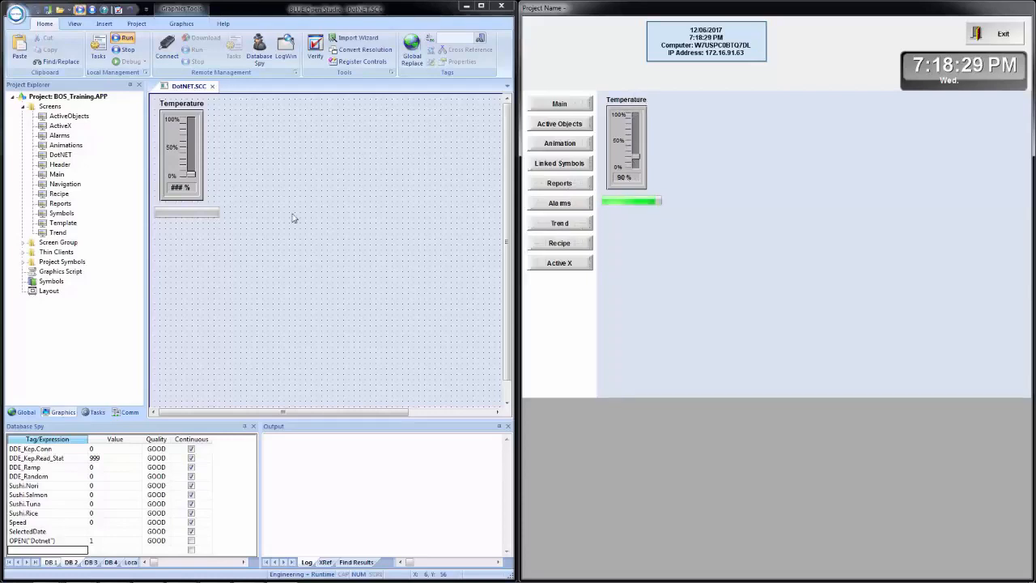
Examine the Maximum and Minimum settings in the progress bar's property pages, checking whether they offer a tag option, and close its properties.
double_click(186, 212)
left_click(182, 252)
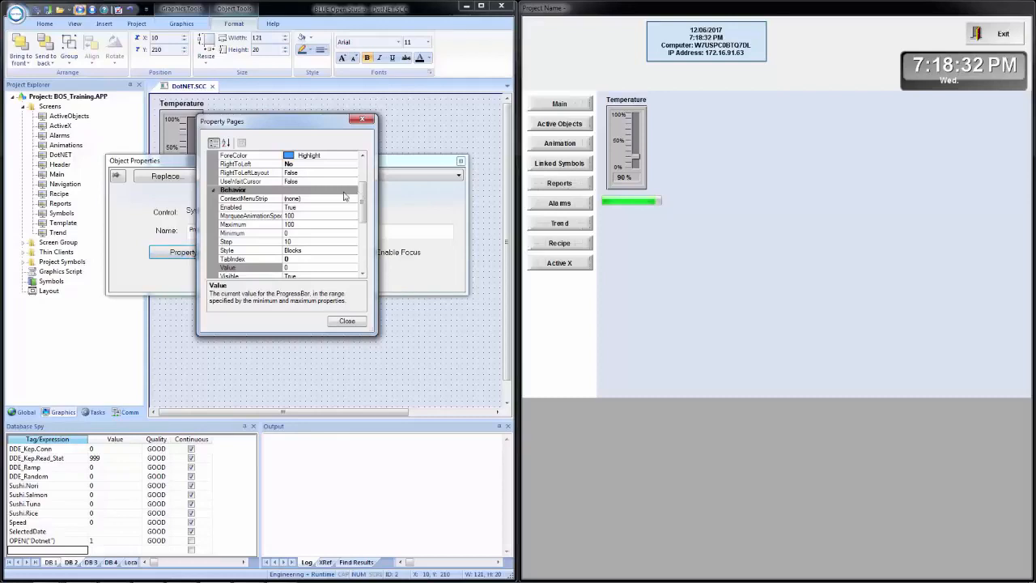
left_click(297, 224)
left_click(299, 232)
left_click(299, 226)
left_click(297, 233)
left_click(300, 226)
left_click(299, 233)
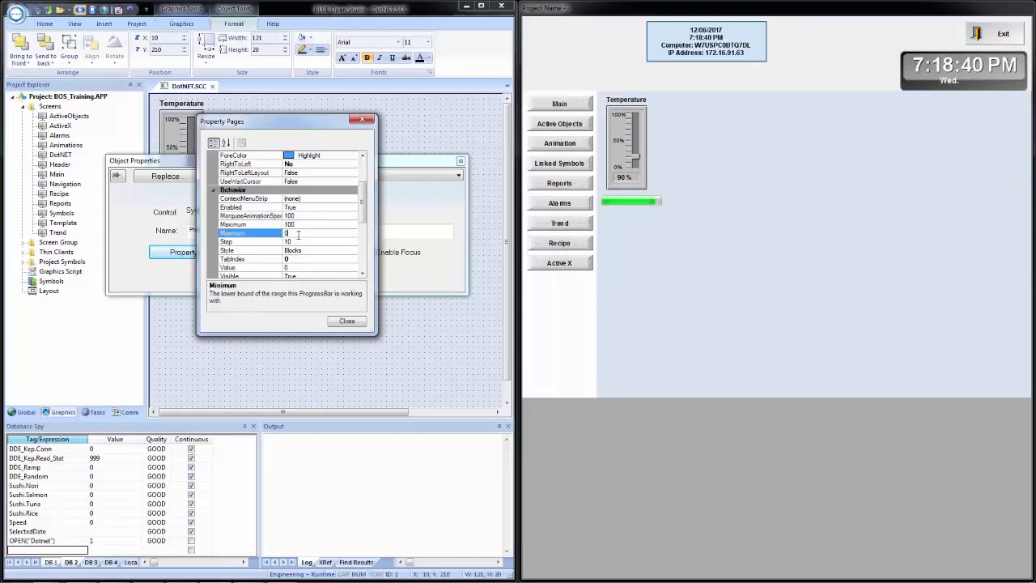
left_click(302, 224)
right_click(304, 223)
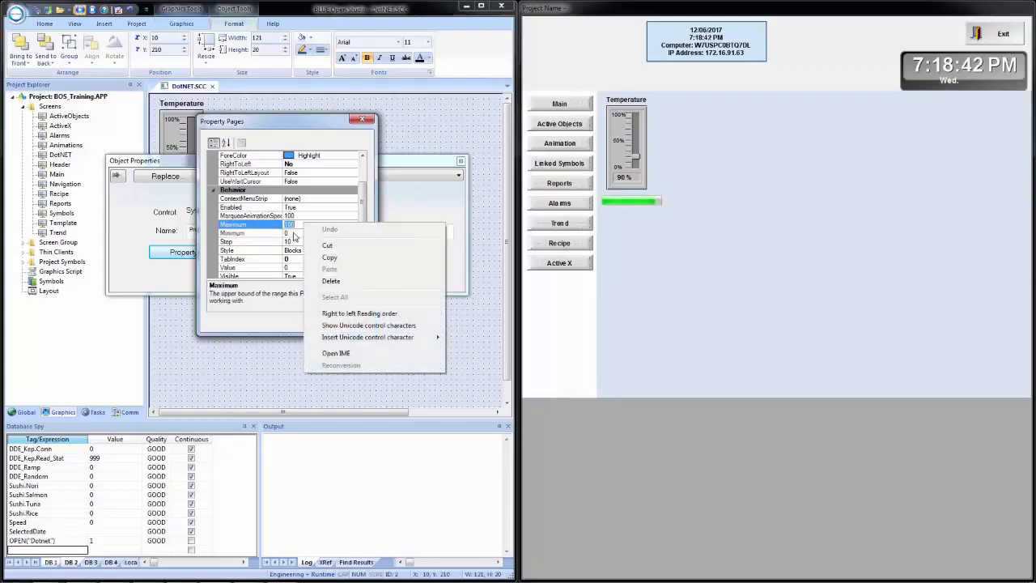
left_click(295, 233)
right_click(295, 234)
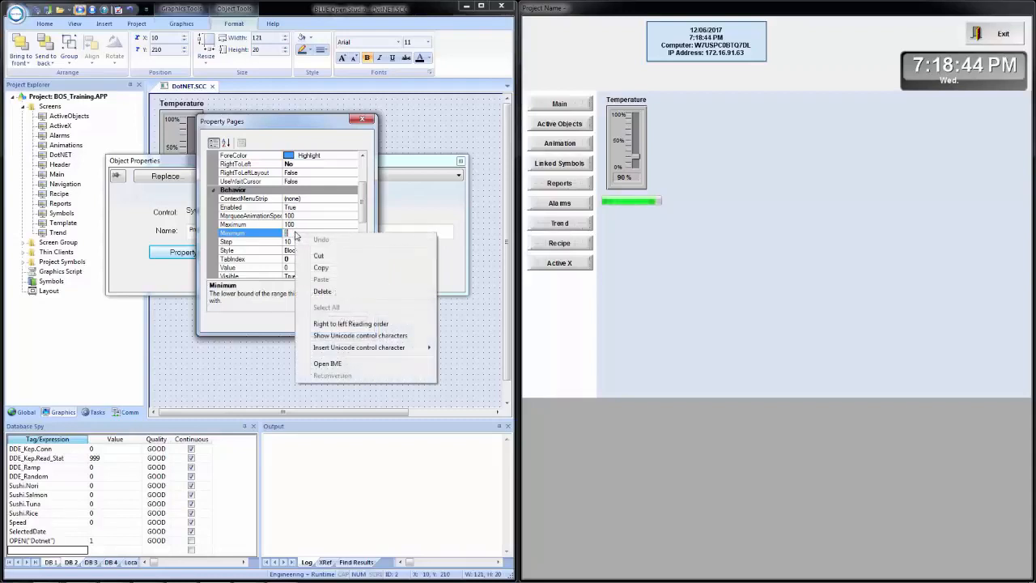
left_click(296, 224)
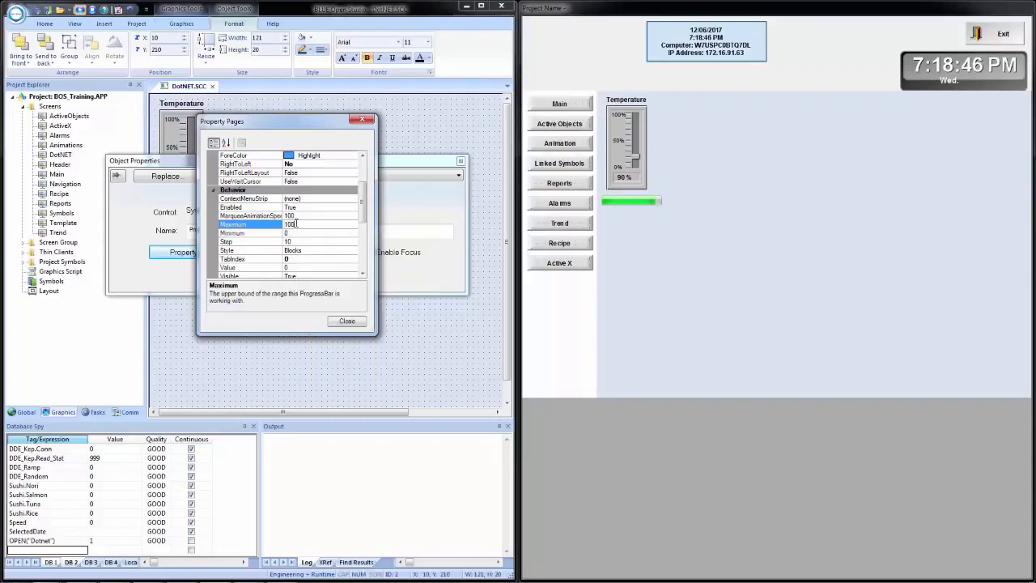
left_click(346, 321)
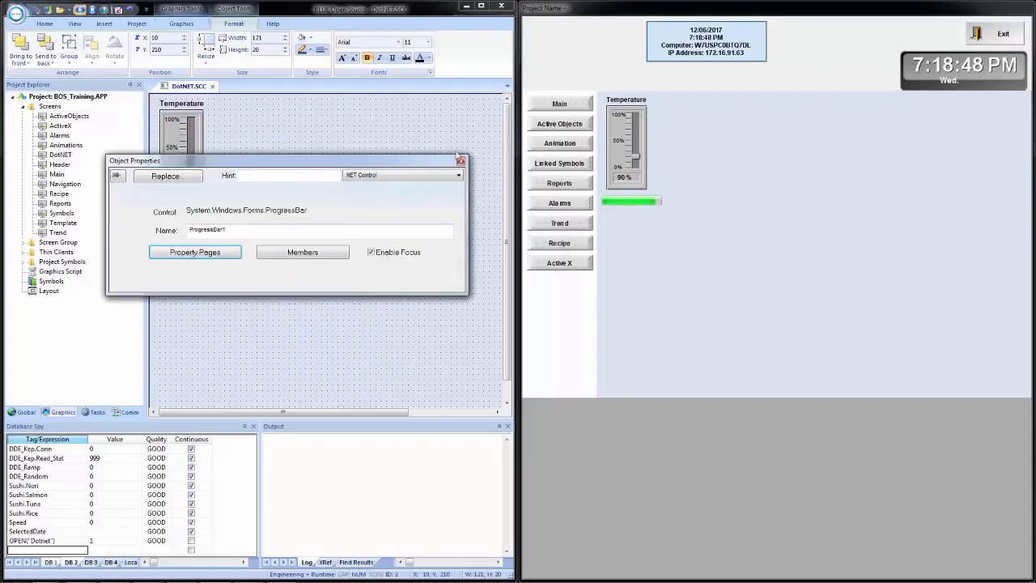
left_click(461, 161)
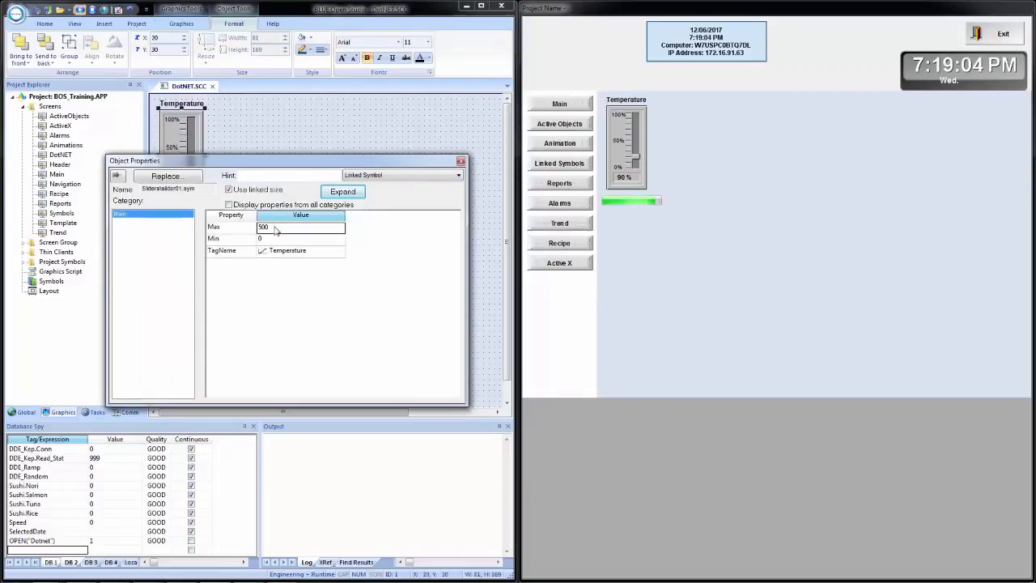
Set the Temperature slider's Max back to 100 and close its object properties.
type("100")
key("Return")
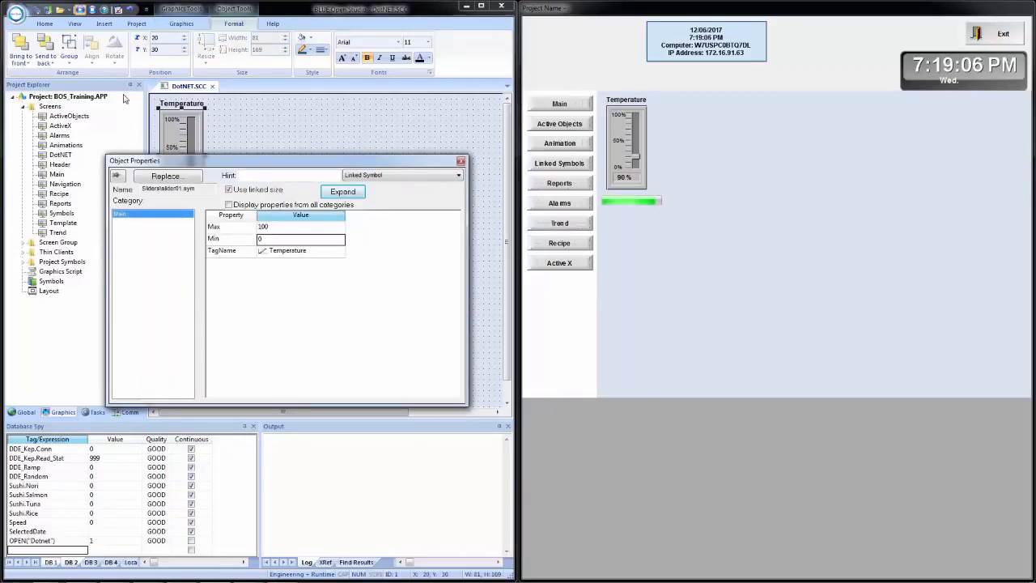
left_click(461, 161)
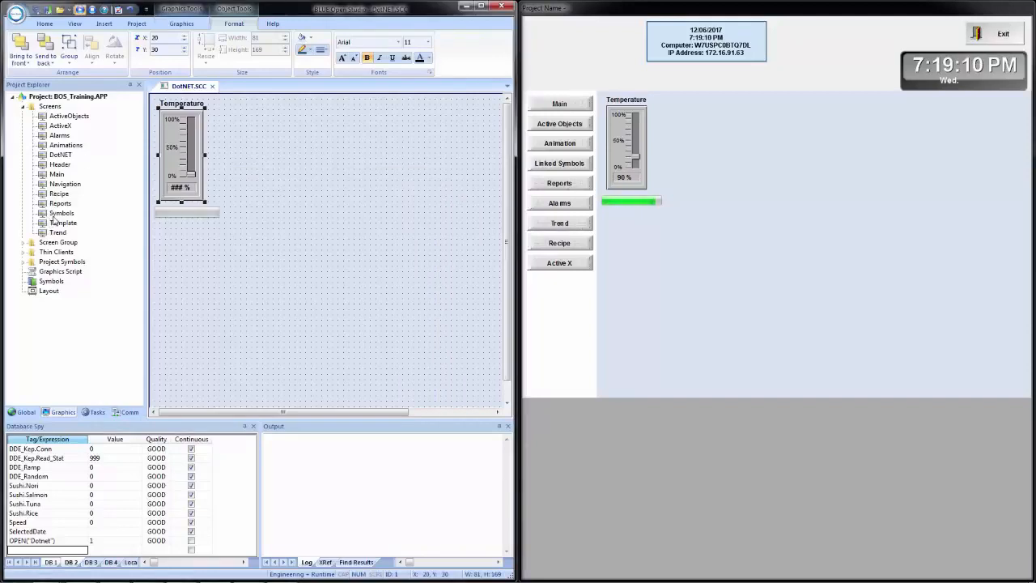
Open the Navigation screen and duplicate the Active X button directly below the original, at X 10, Y 370.
double_click(63, 184)
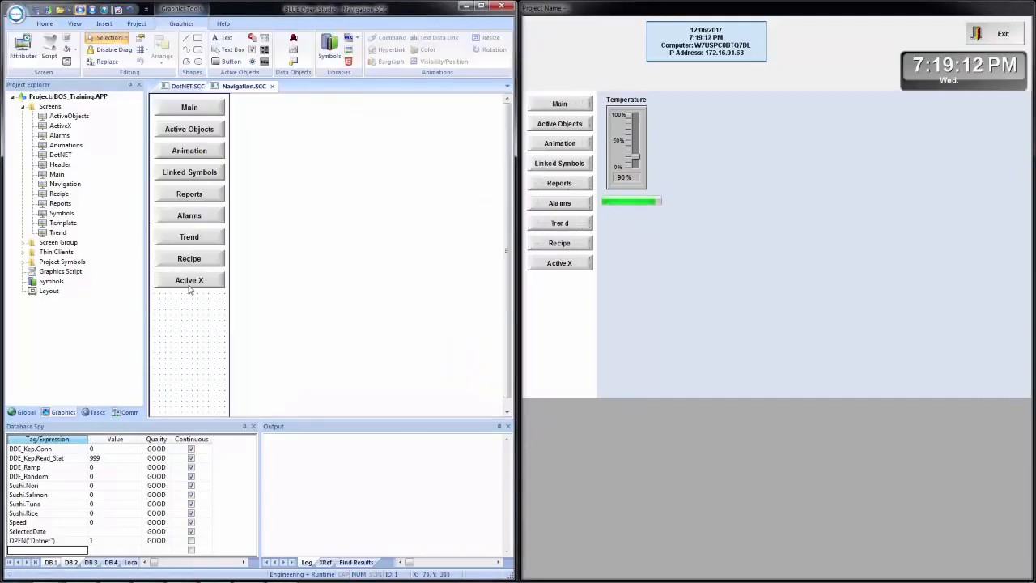
left_click(189, 290)
left_click_drag(191, 290, 191, 308)
Change the copied button's On Up script to $Open("DotNET").
double_click(191, 309)
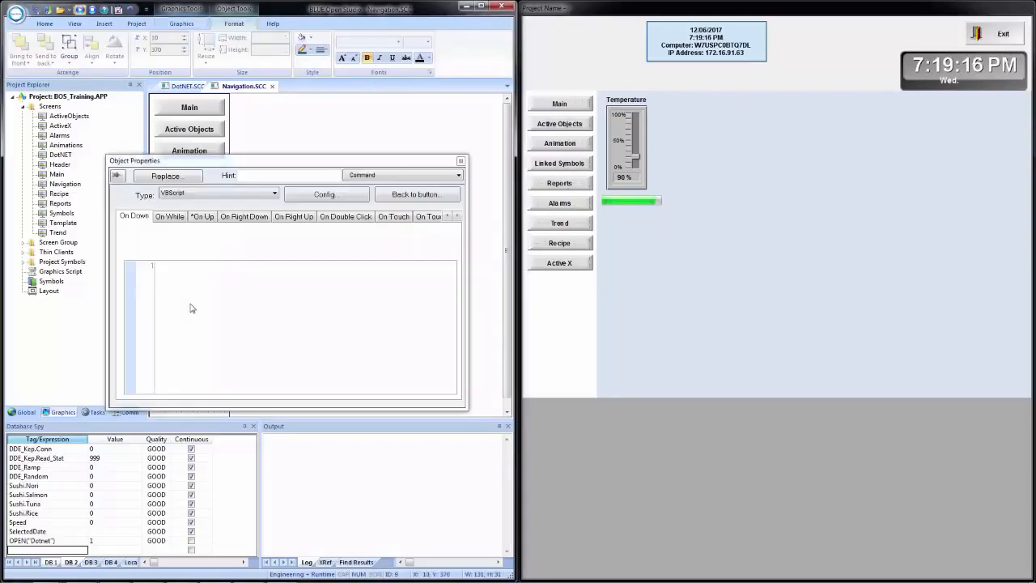
double_click(192, 266)
type("DotNET")
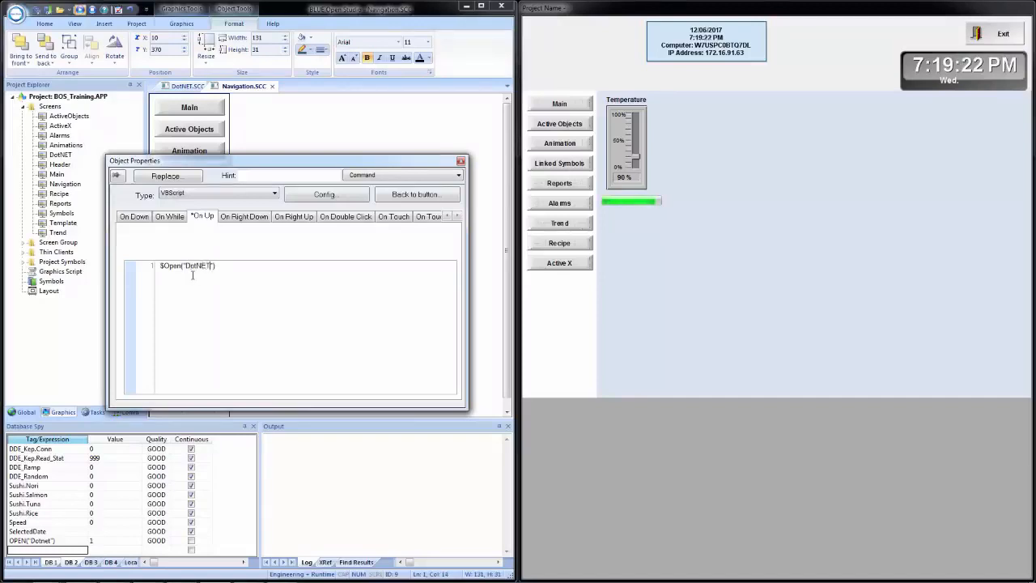
Set the copied button's caption to DotNET and close its object properties.
left_click(414, 195)
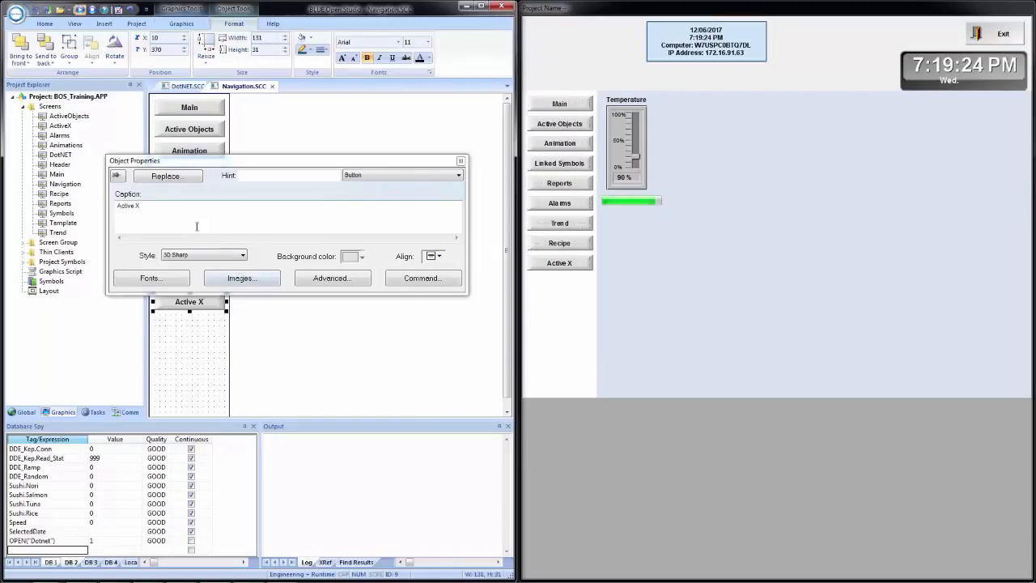
type("DotN")
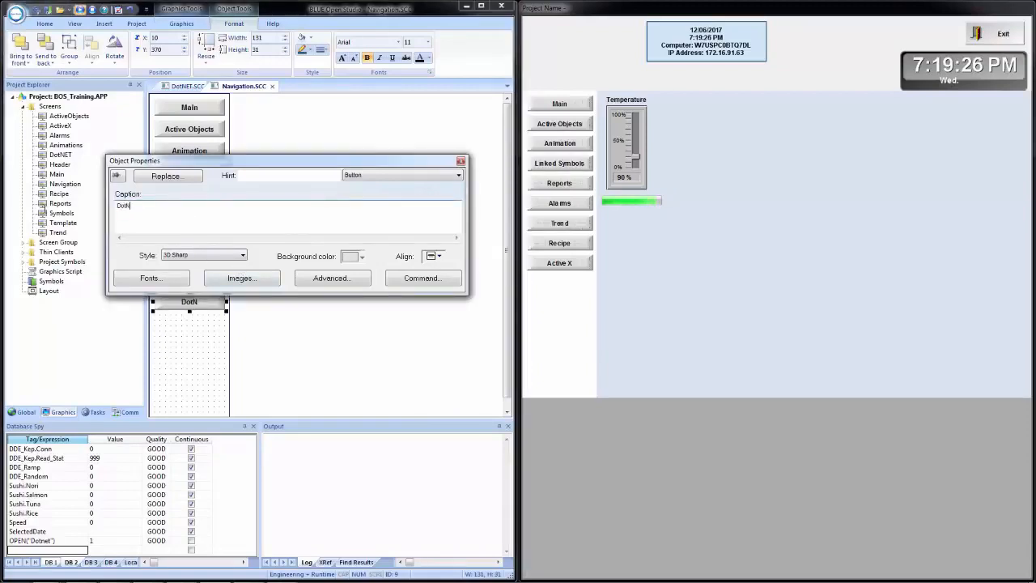
type("ET")
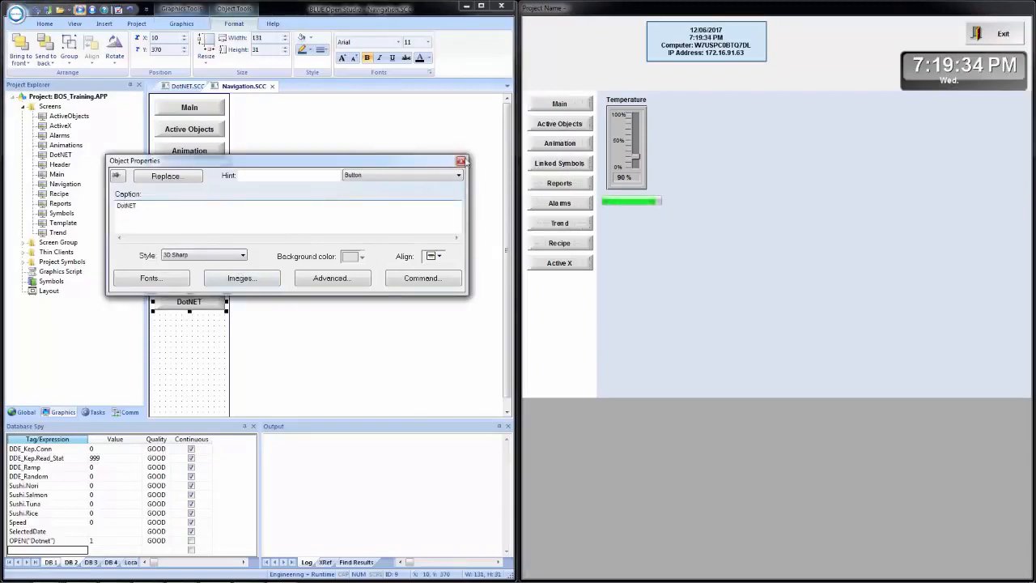
left_click(461, 160)
left_click(271, 212)
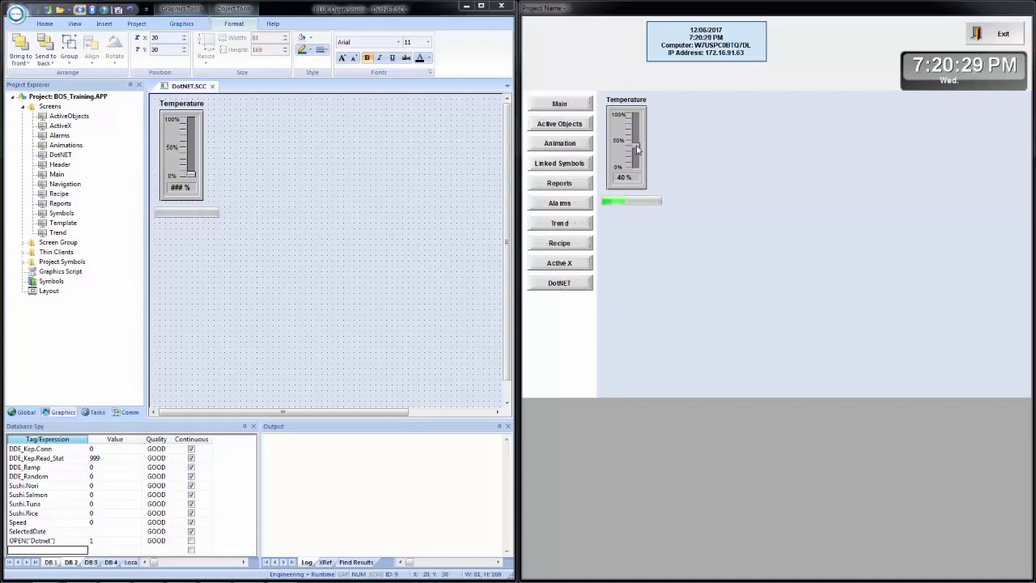
Maximize the development window and insert a System.Windows.Forms WebBrowser .NET control into the DotNET screen.
left_click(479, 8)
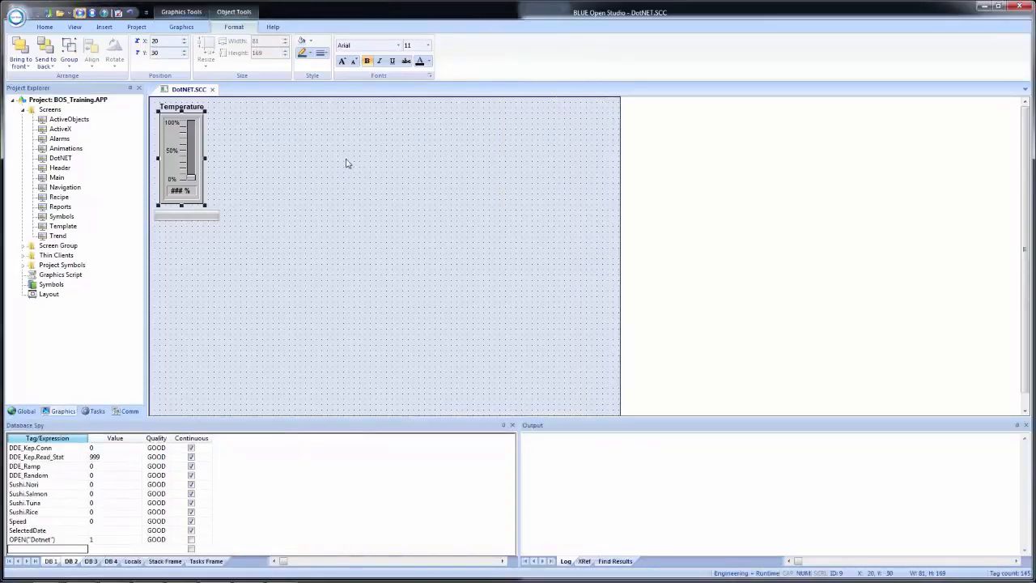
left_click(186, 29)
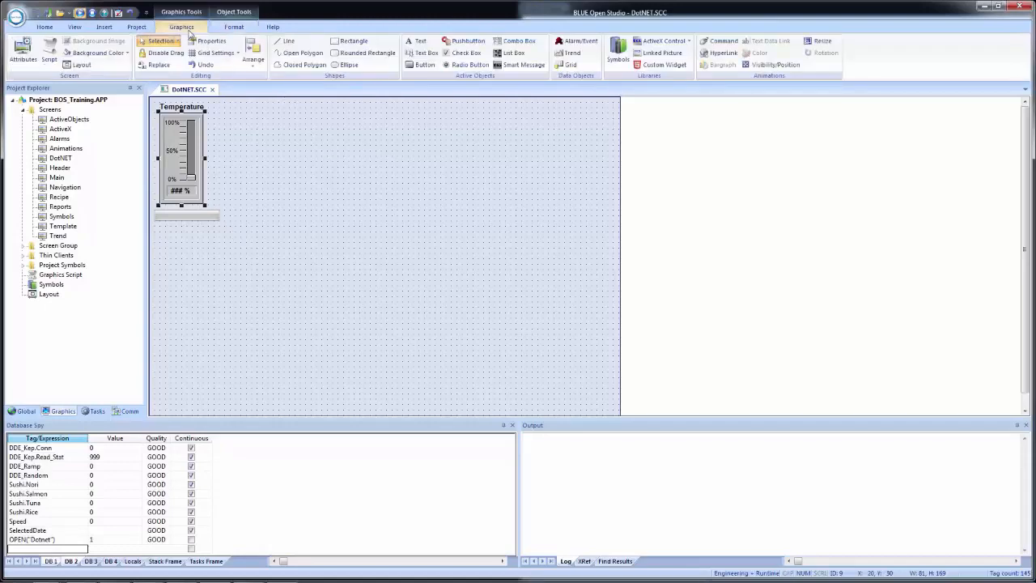
left_click(688, 41)
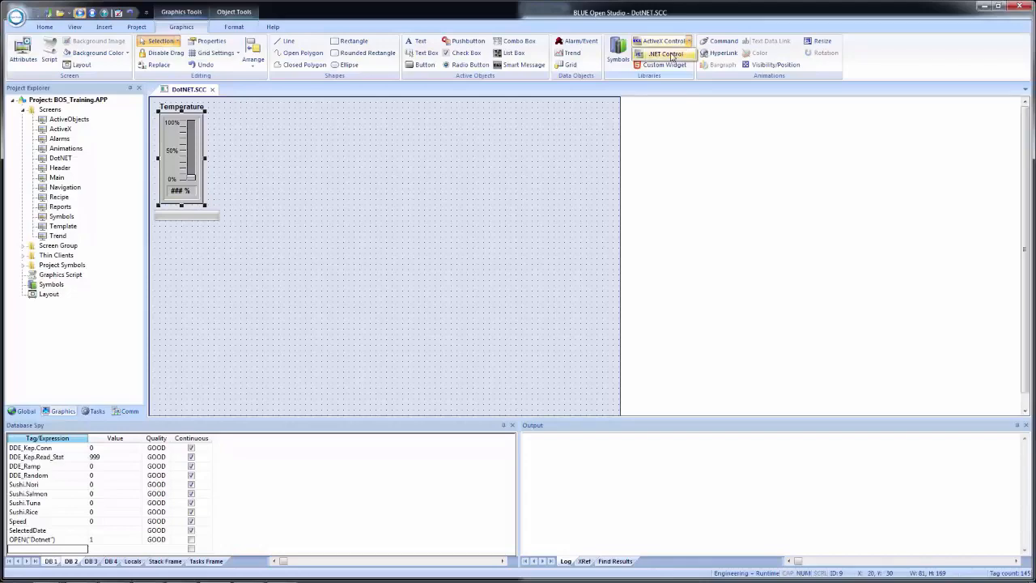
left_click(669, 56)
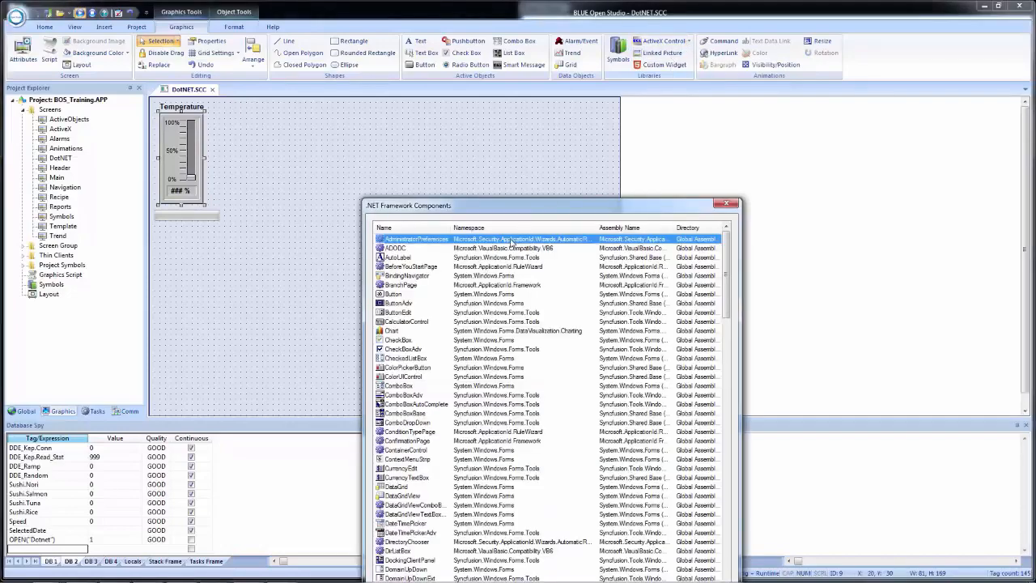
left_click_drag(458, 122, 451, 56)
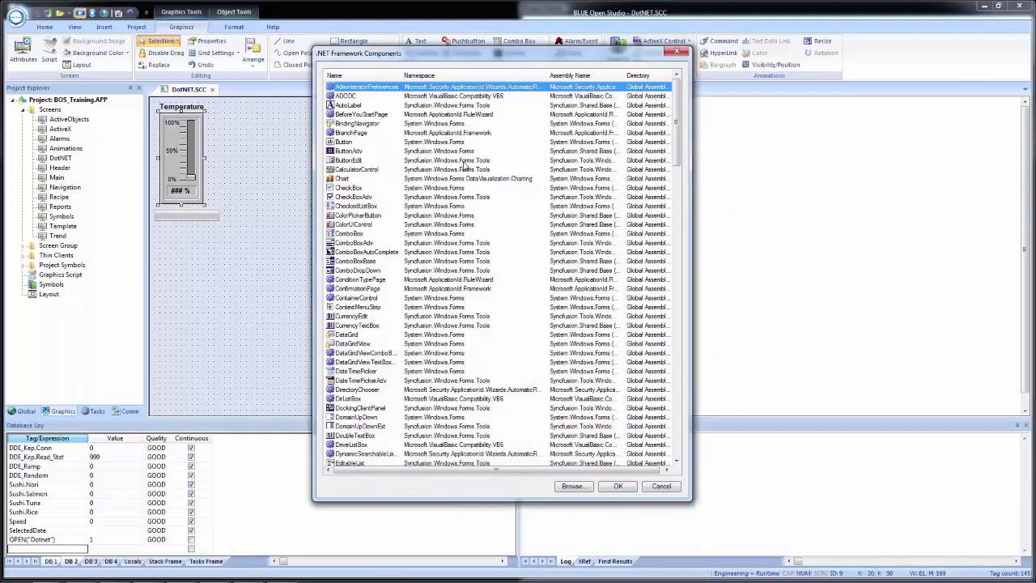
scroll(448, 294, "down", 7)
key("w")
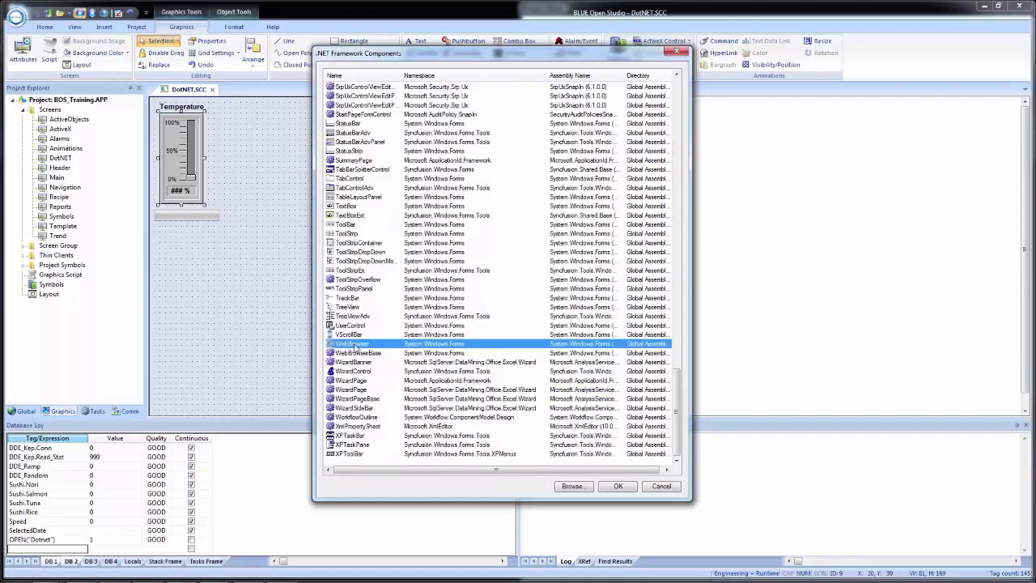
double_click(354, 346)
Place the web browser beside the Temperature slider at X 150, Y 20, enlarge it to about 681 by 321, and open its object properties.
left_click_drag(190, 106, 289, 126)
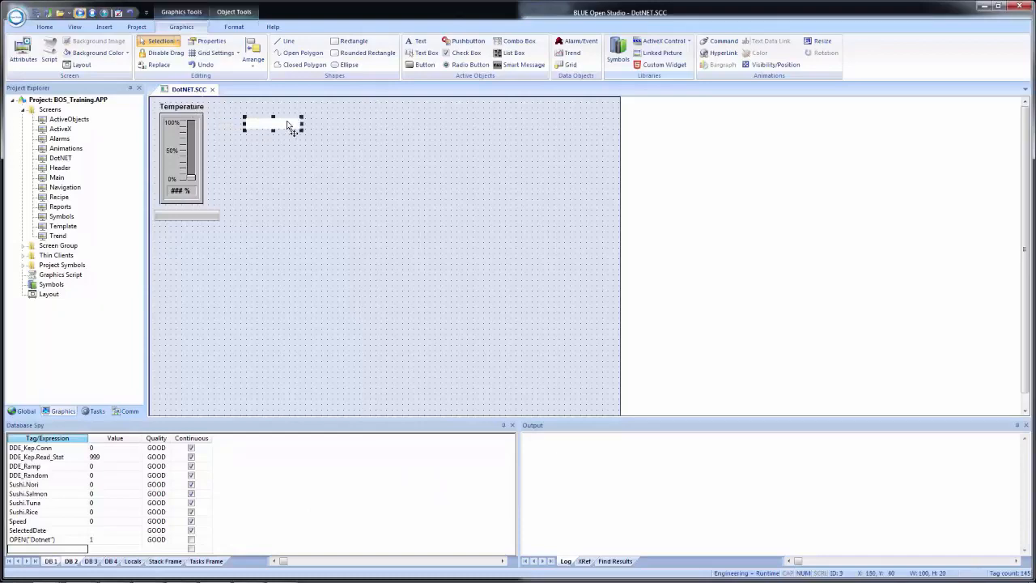
left_click_drag(275, 123, 598, 279)
double_click(473, 225)
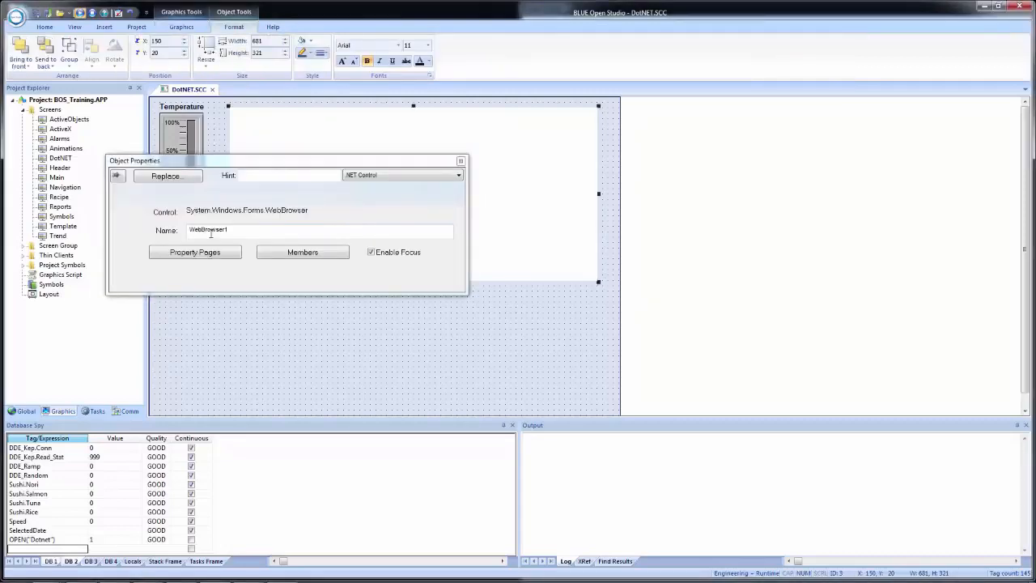
Review the web browser control's property pages, from accessibility to layout settings, and close them.
left_click(221, 256)
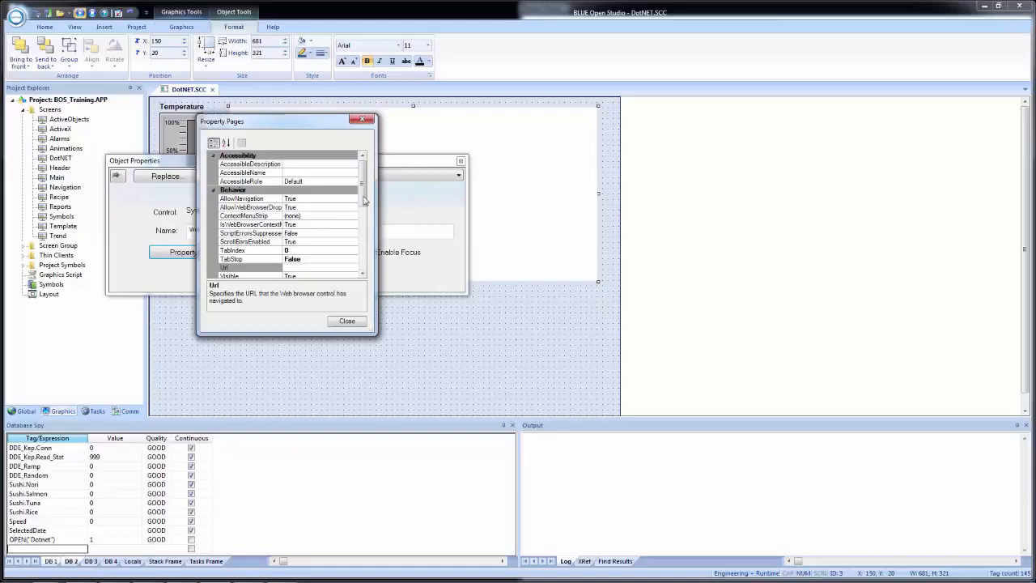
scroll(363, 204, "down", 6)
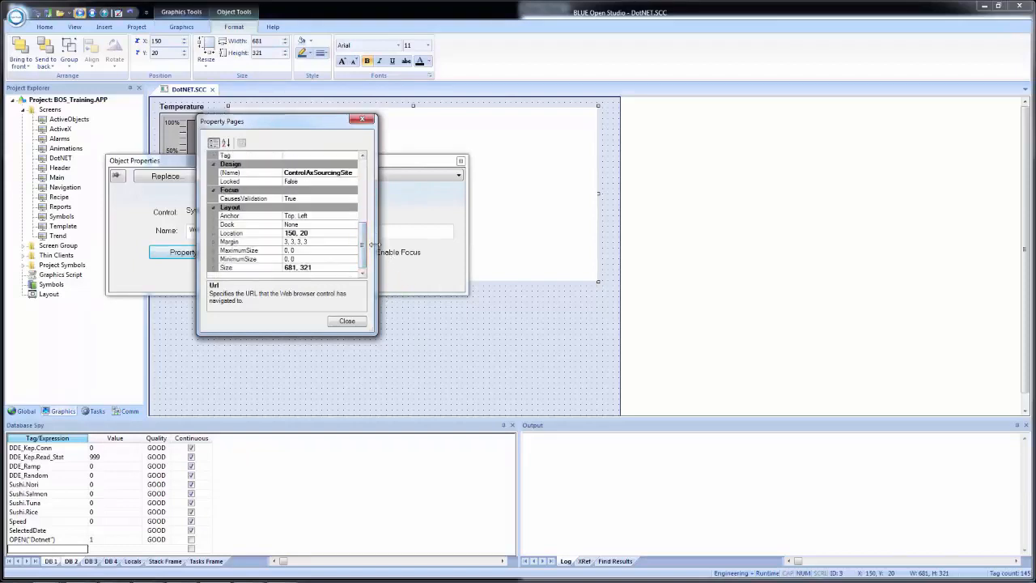
scroll(362, 235, "up", 6)
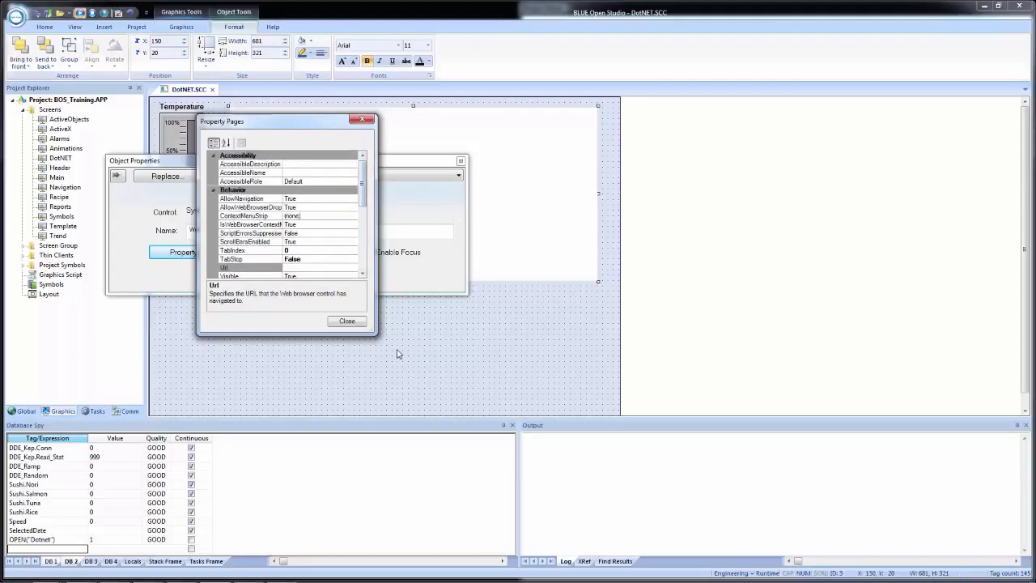
left_click(347, 322)
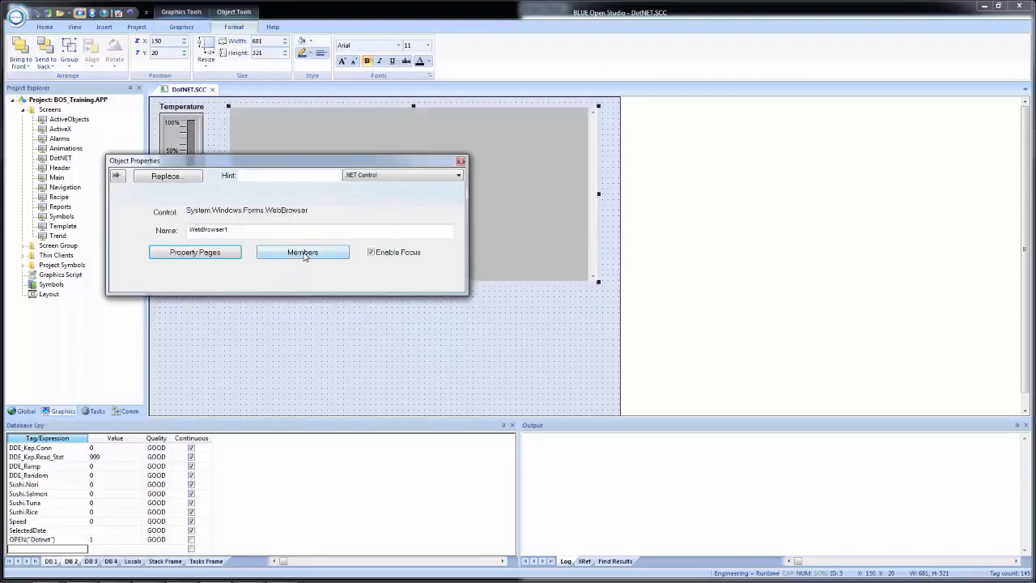
Assign the tag URLTag2 to the url parameter of the first Navigate method among the web browser's members.
left_click(303, 252)
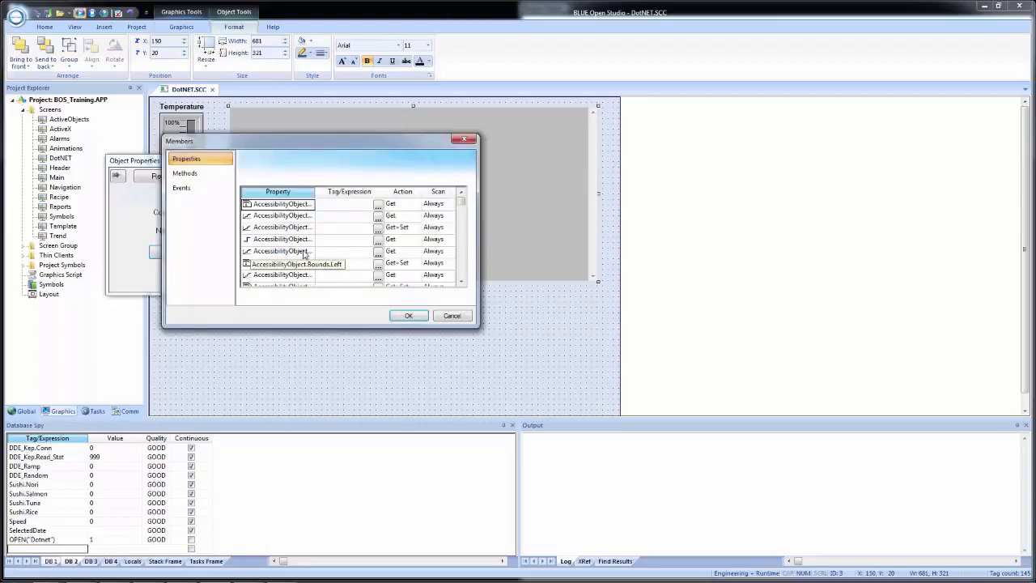
left_click(198, 175)
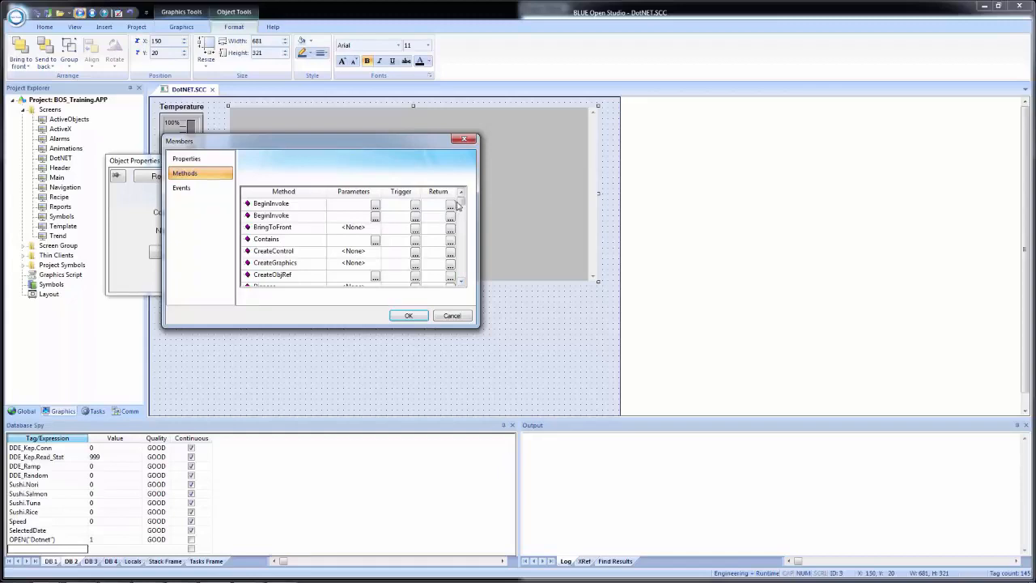
left_click_drag(464, 205, 470, 246)
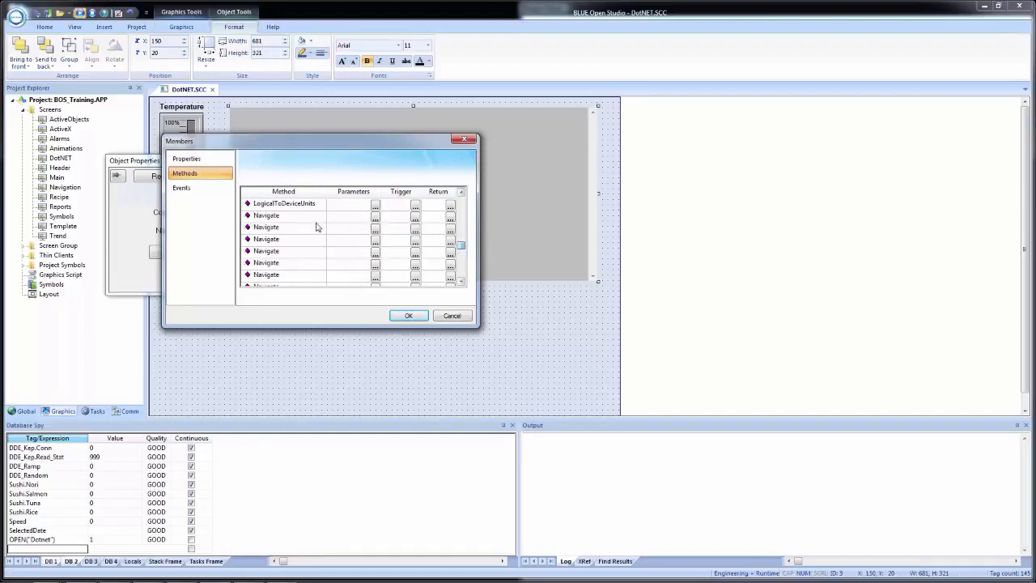
left_click(461, 282)
left_click(462, 192)
left_click(350, 218)
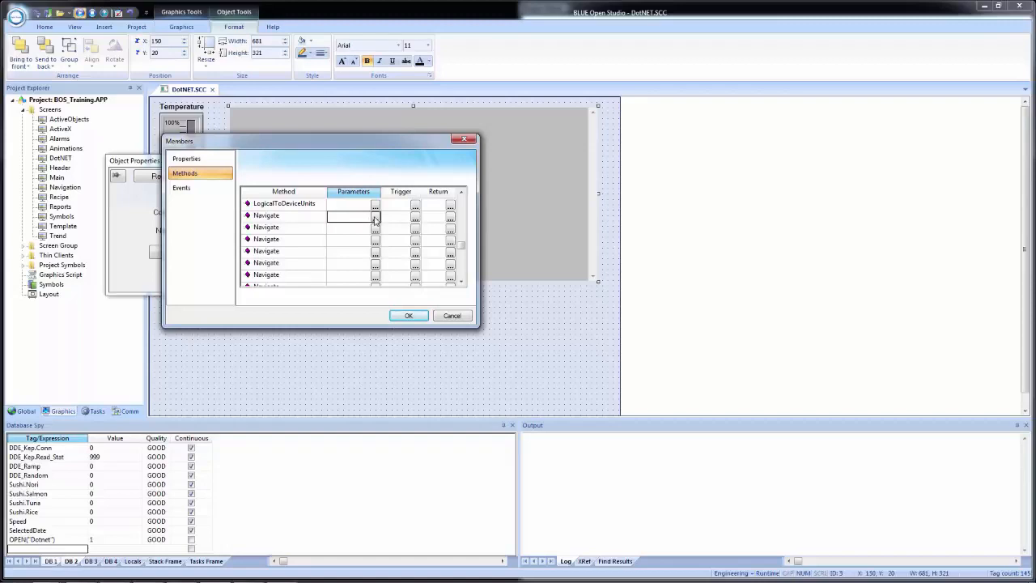
left_click(375, 219)
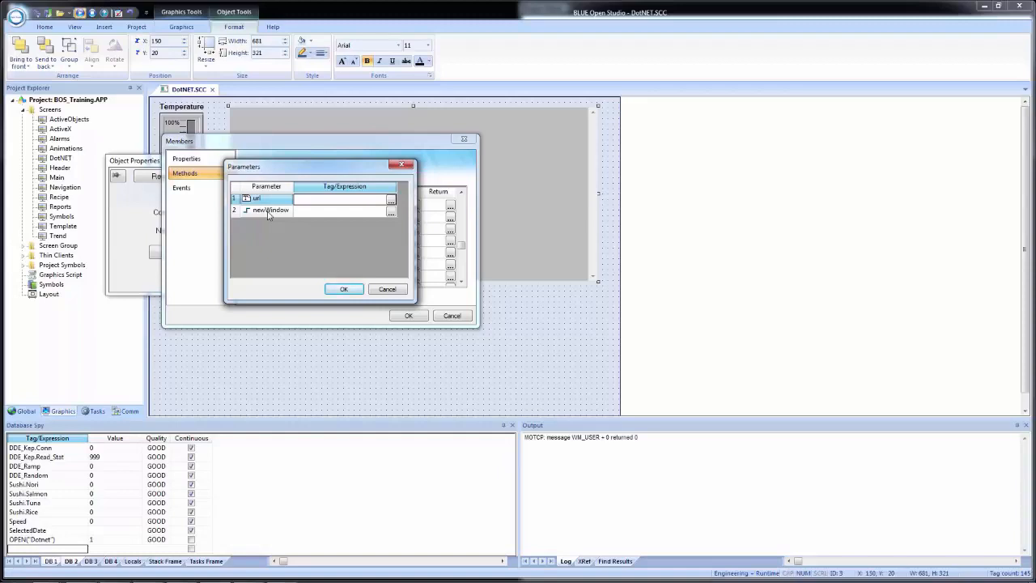
left_click(341, 203)
type("URK")
key("Return")
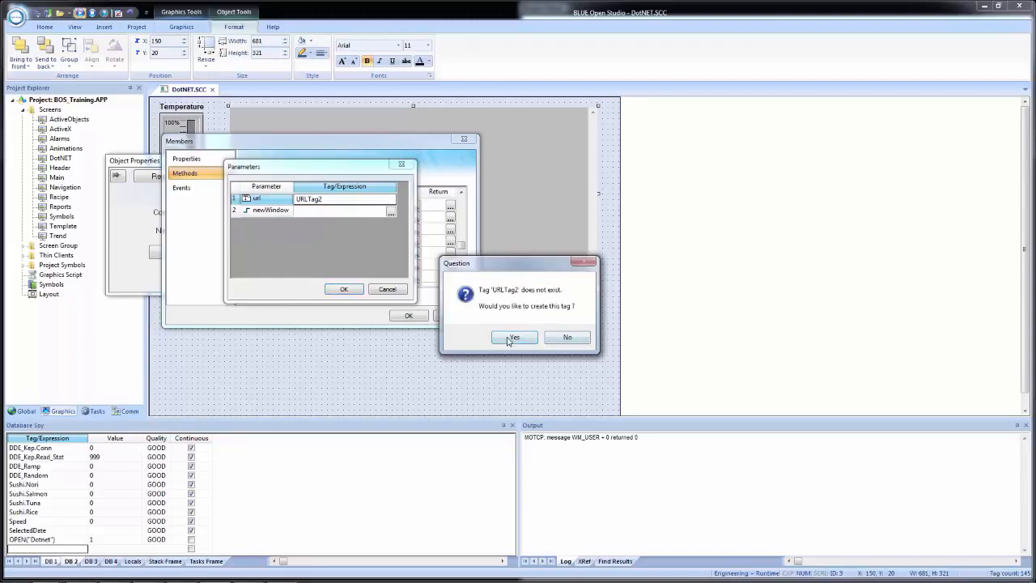
Create URLTag2 as a String tag with Local scope and accept the Navigate parameters.
left_click(514, 341)
left_click(320, 225)
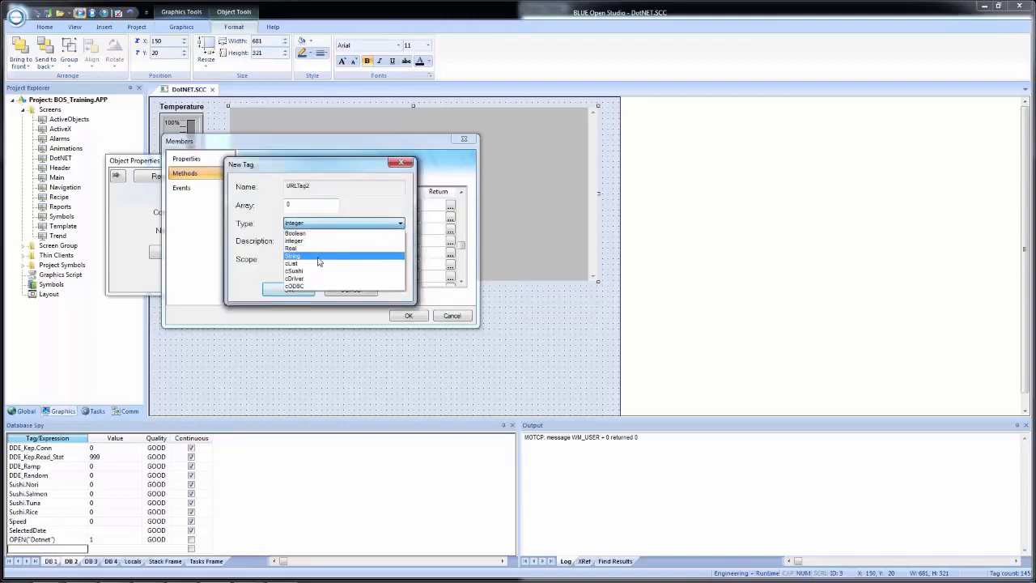
left_click(310, 259)
left_click(311, 259)
left_click(308, 273)
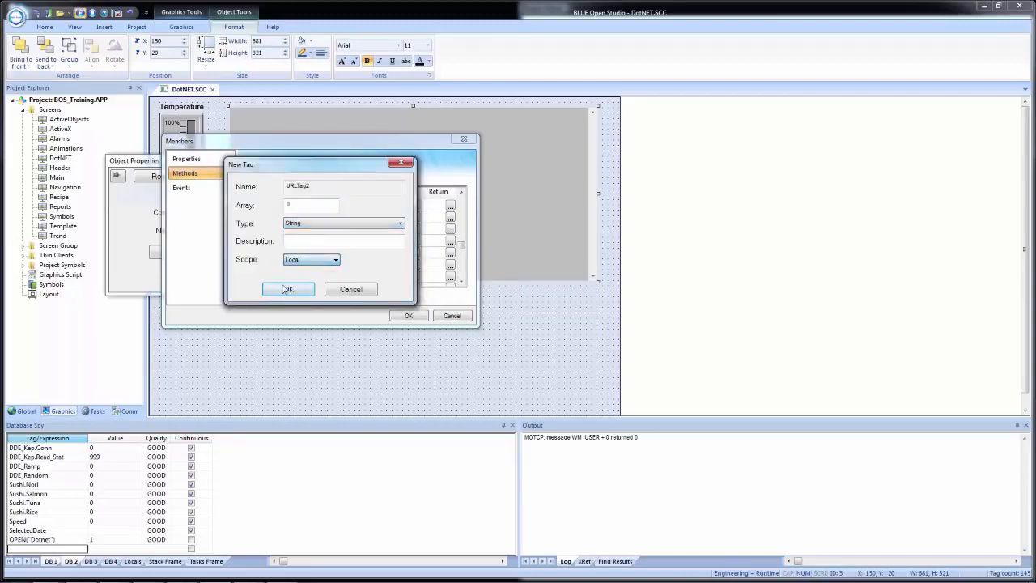
left_click(288, 290)
left_click(343, 287)
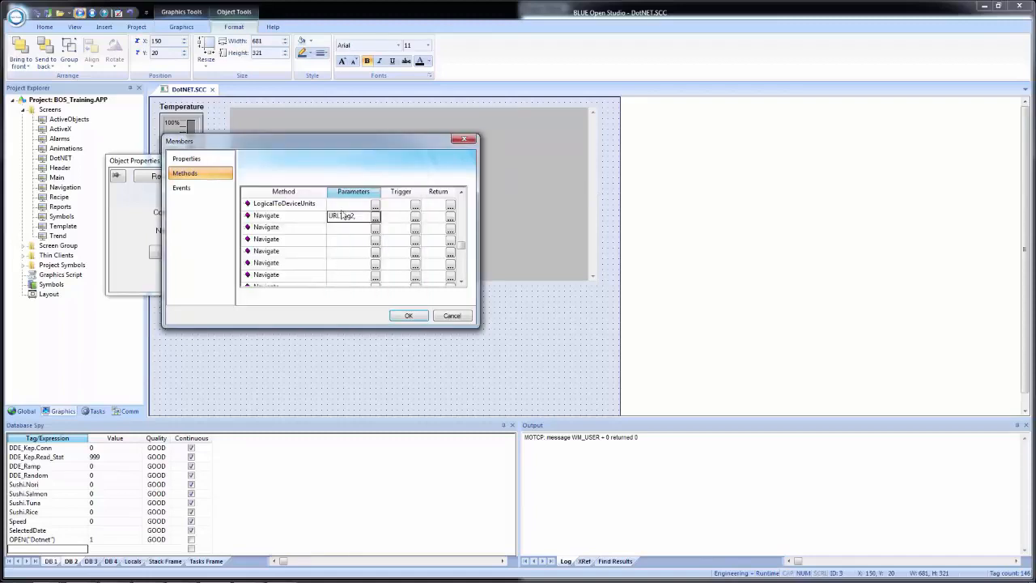
Set the first Navigate method's trigger to GoTag2 and create it as a Boolean tag with Local scope.
left_click(395, 217)
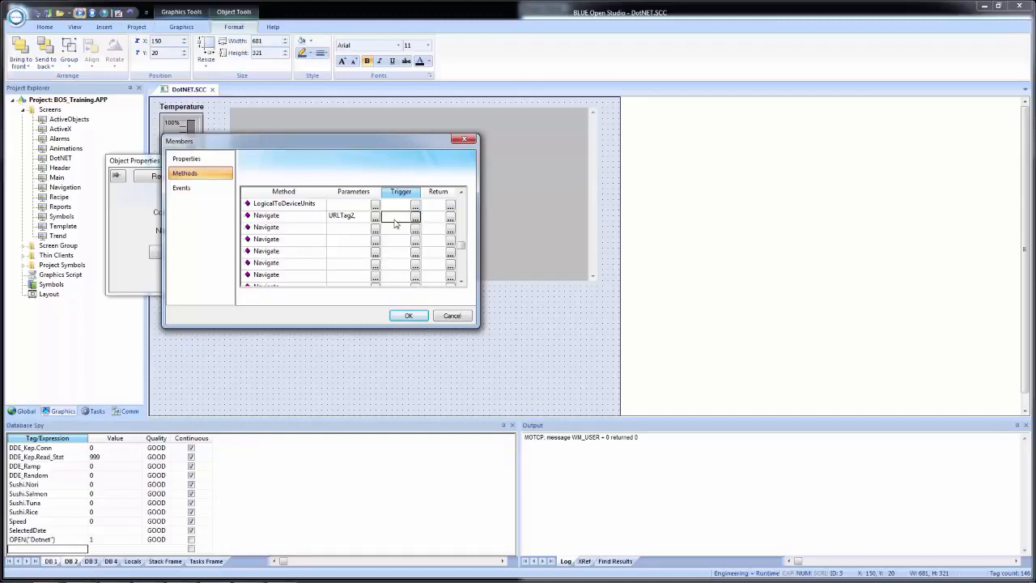
type("GoTag2")
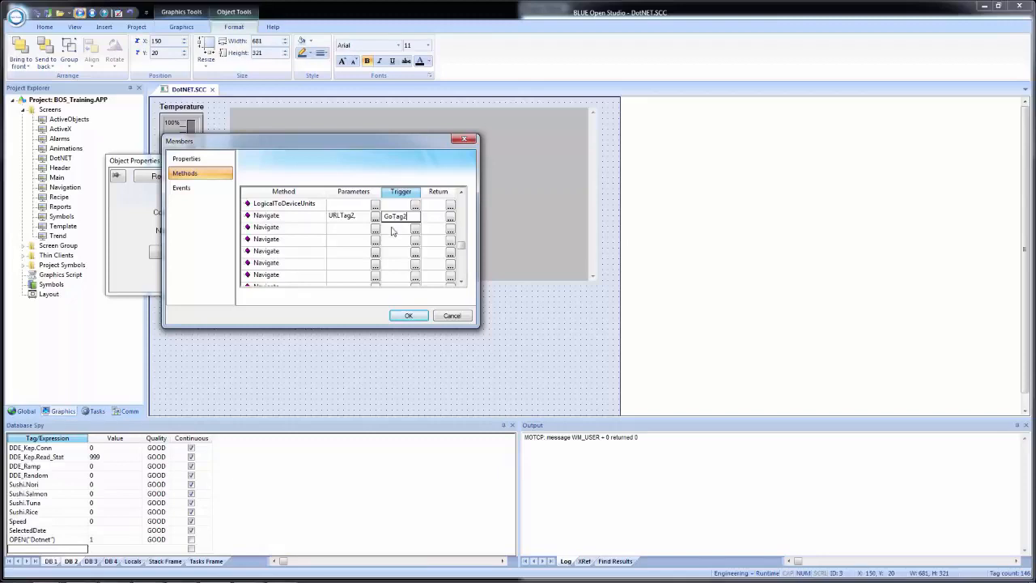
key("Return")
left_click(518, 335)
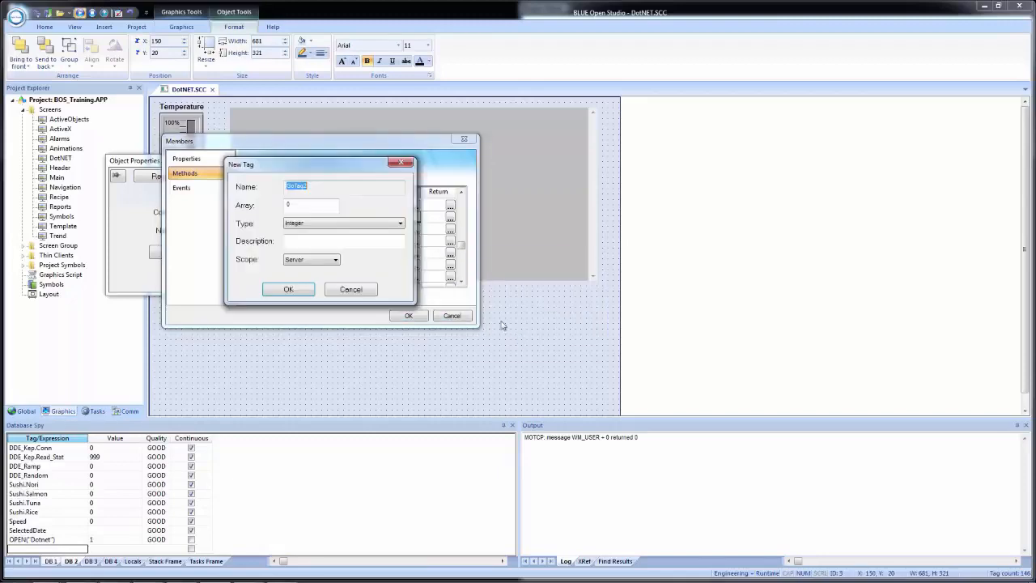
left_click(354, 223)
left_click(341, 233)
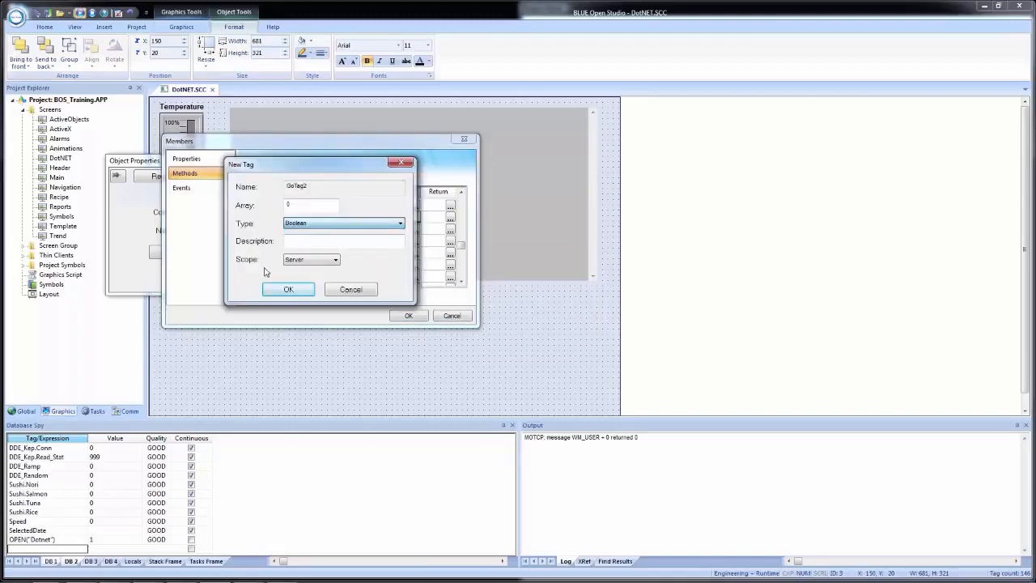
left_click(312, 260)
left_click(301, 278)
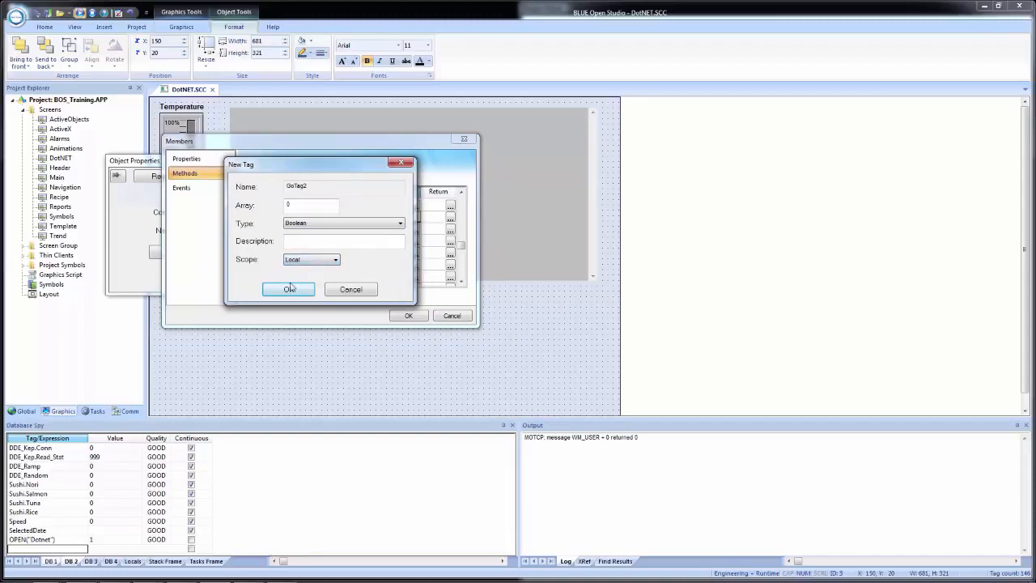
left_click(288, 289)
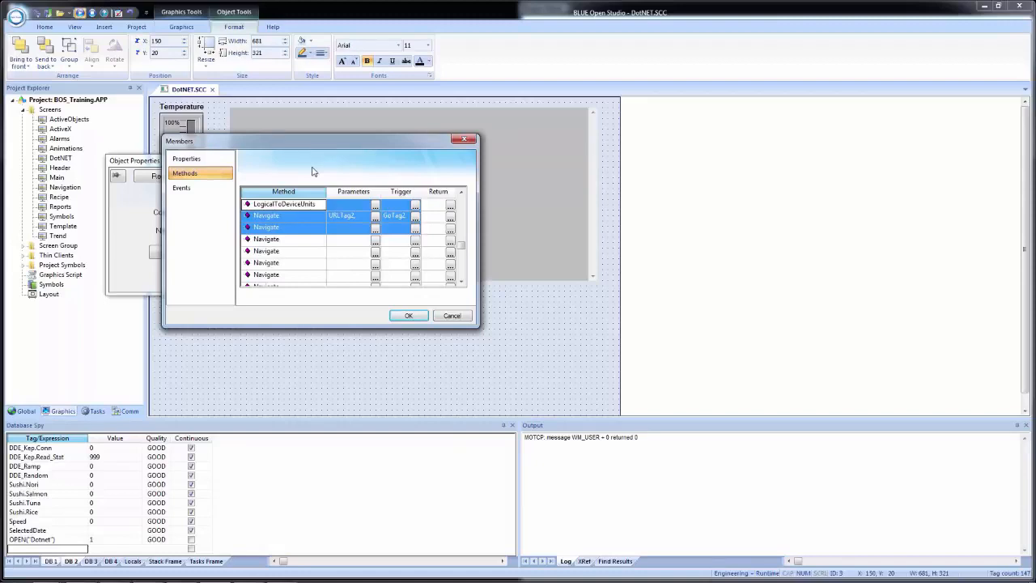
Apply URLTag2 and GoTag2 to the remaining Navigate methods, check the saved method list, and close the object properties.
left_click(408, 316)
left_click(304, 257)
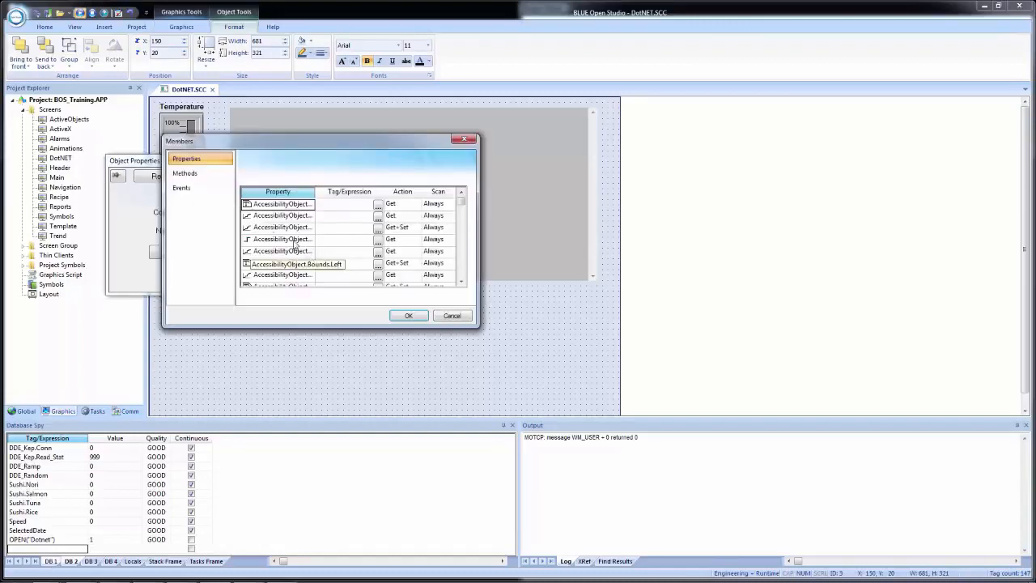
left_click(194, 174)
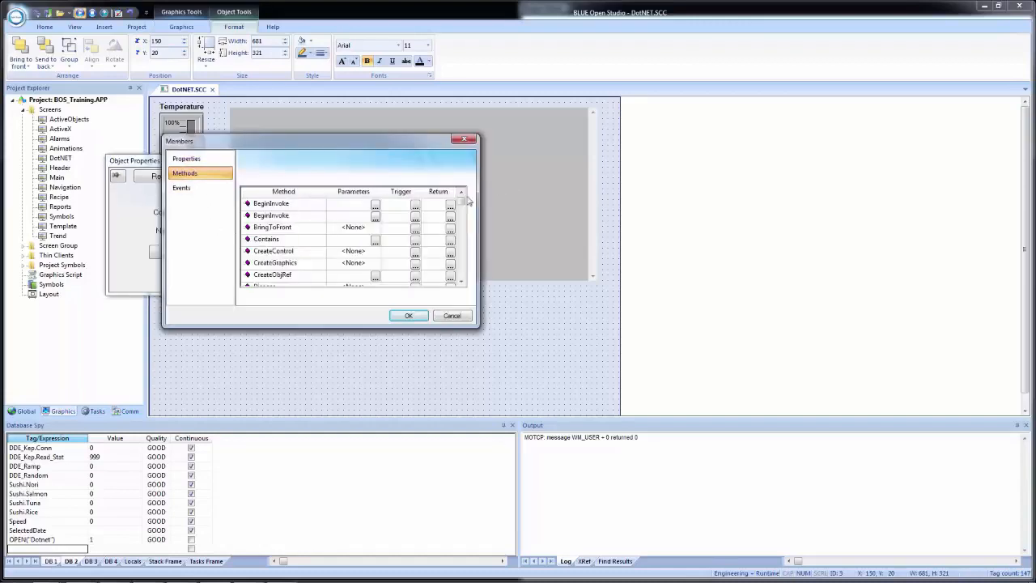
left_click_drag(462, 206, 459, 247)
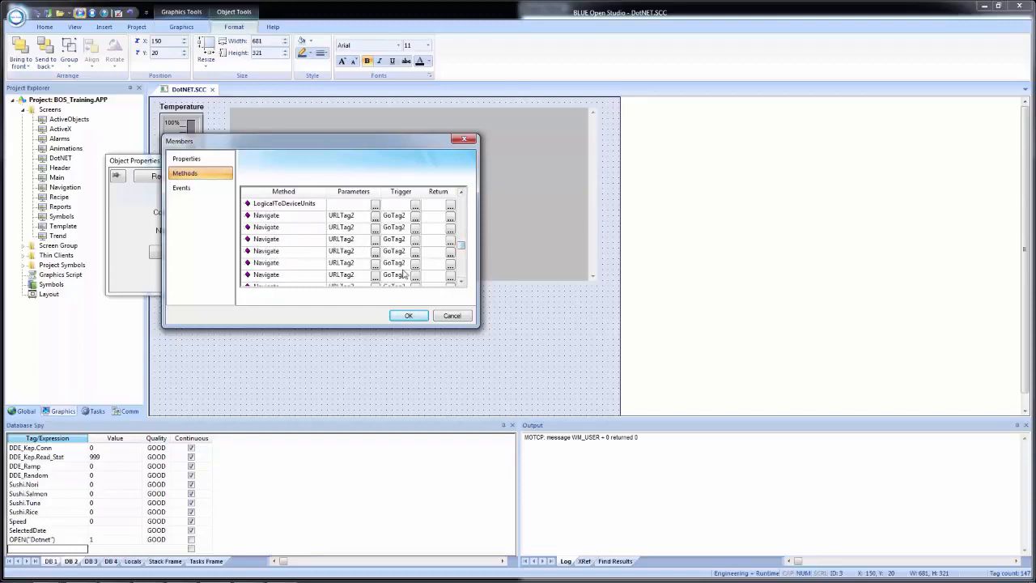
left_click(407, 316)
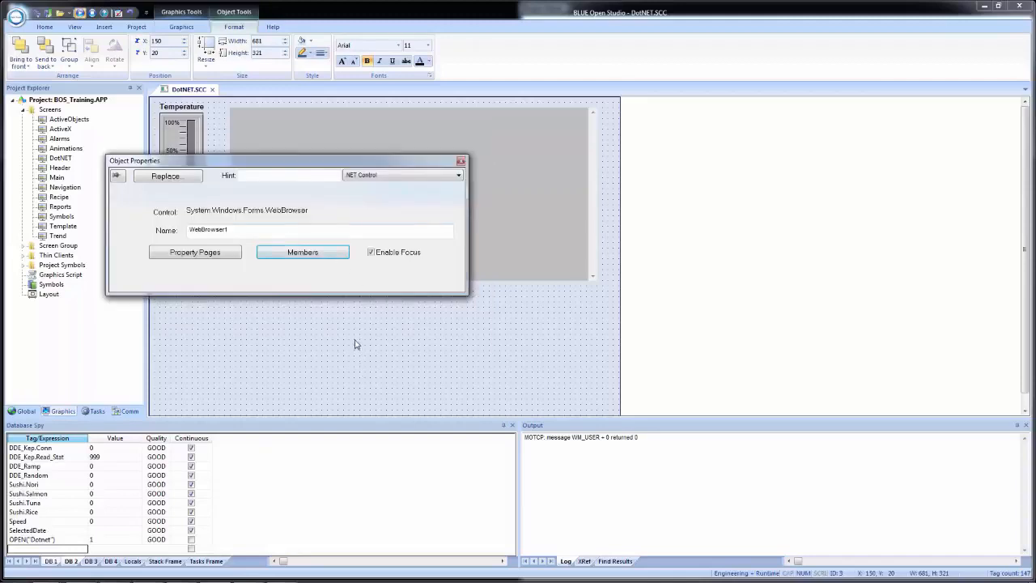
left_click(413, 332)
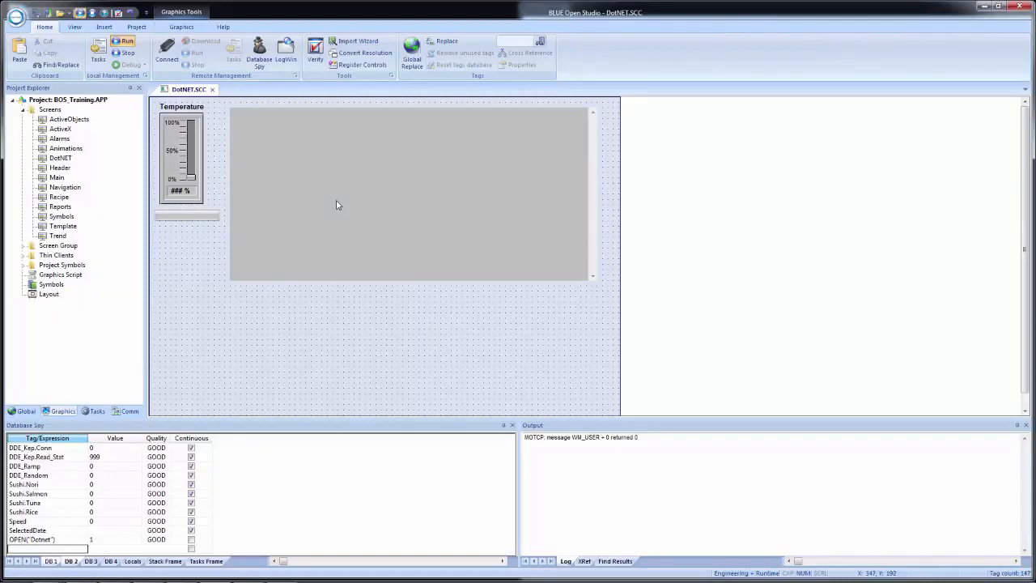
Shrink the web browser to about 651 by 301, lowering its upper edge to Y 40.
left_click(421, 148)
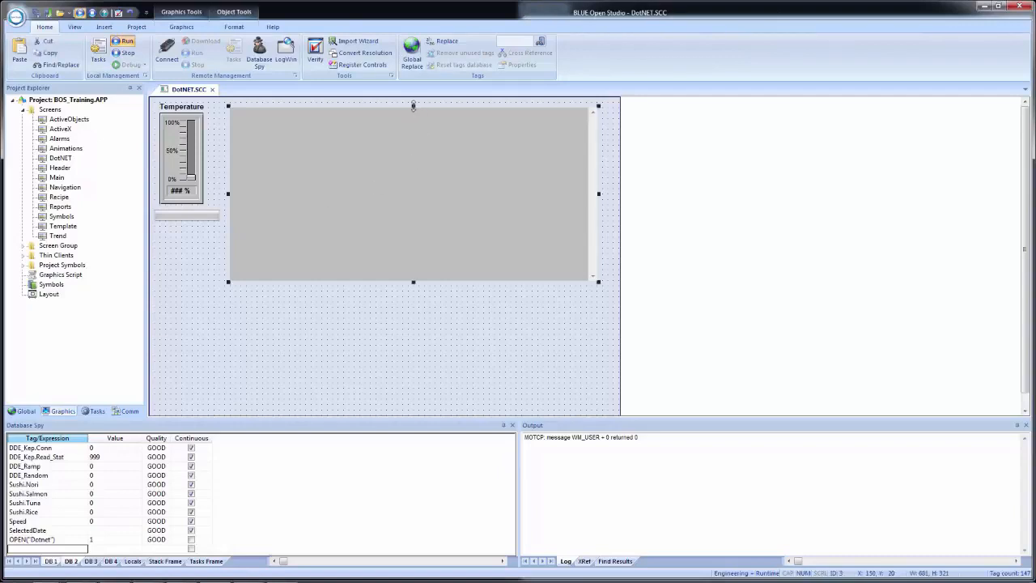
left_click_drag(413, 106, 413, 118)
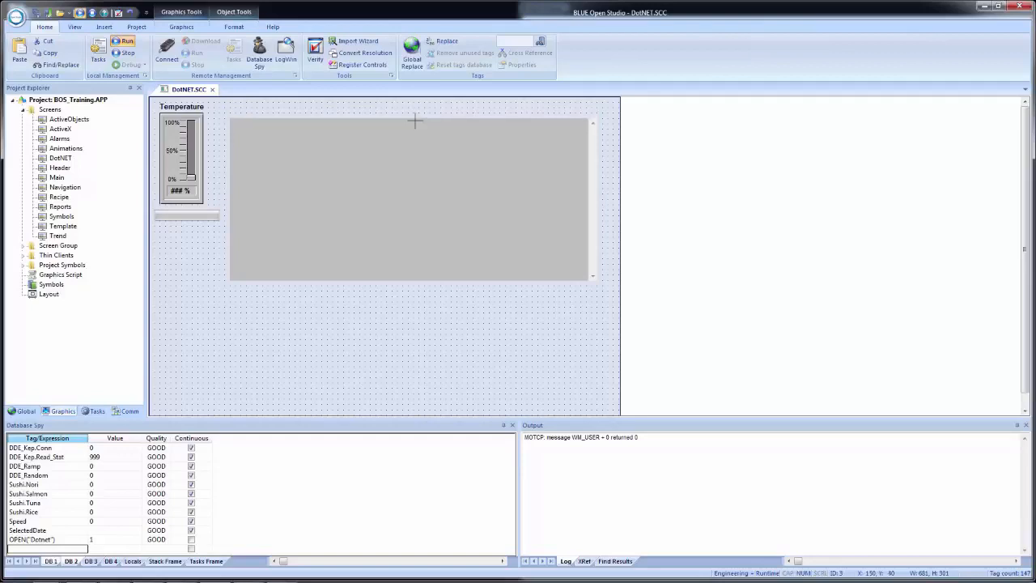
key("Escape")
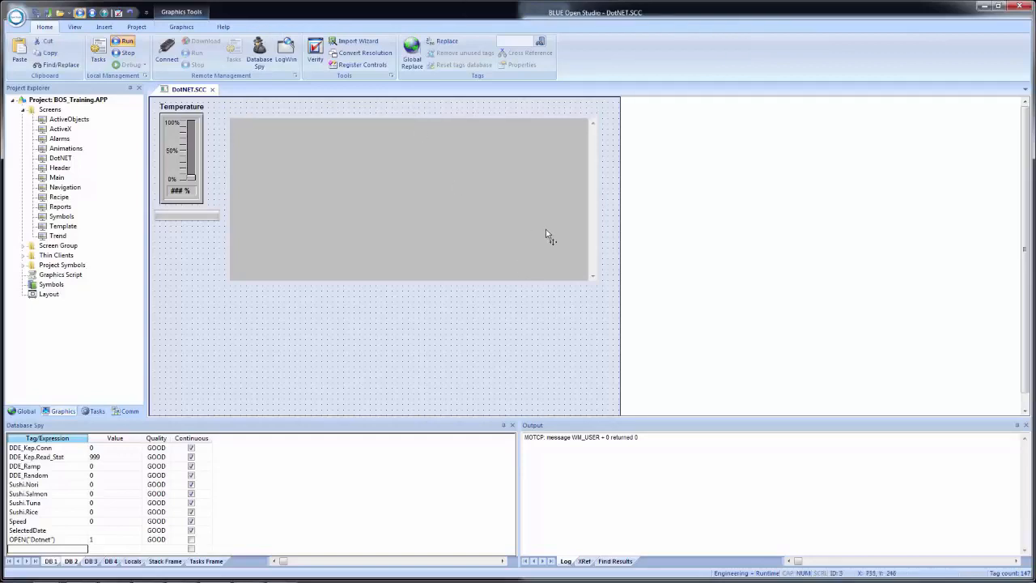
left_click(545, 232)
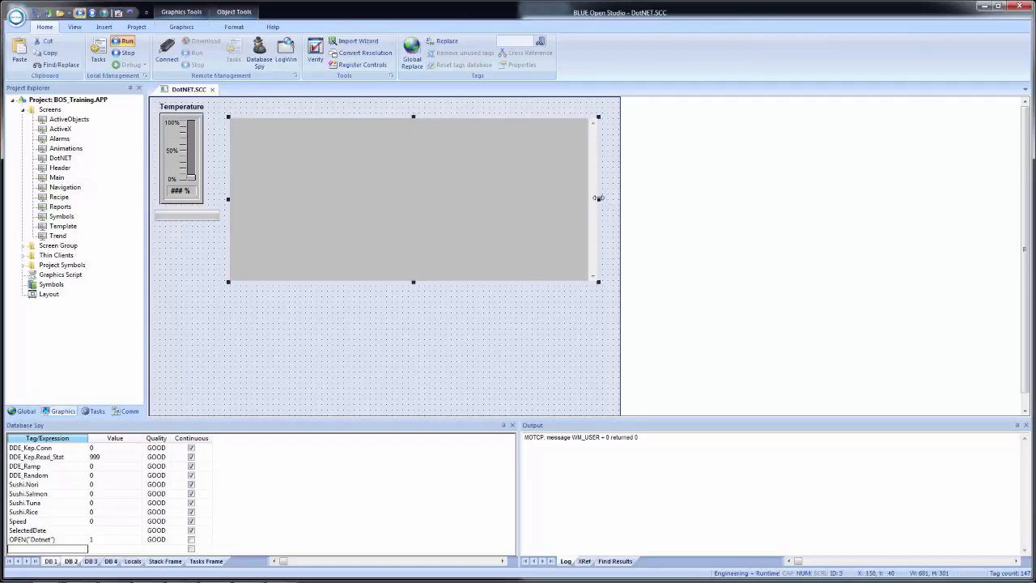
left_click_drag(598, 200, 582, 199)
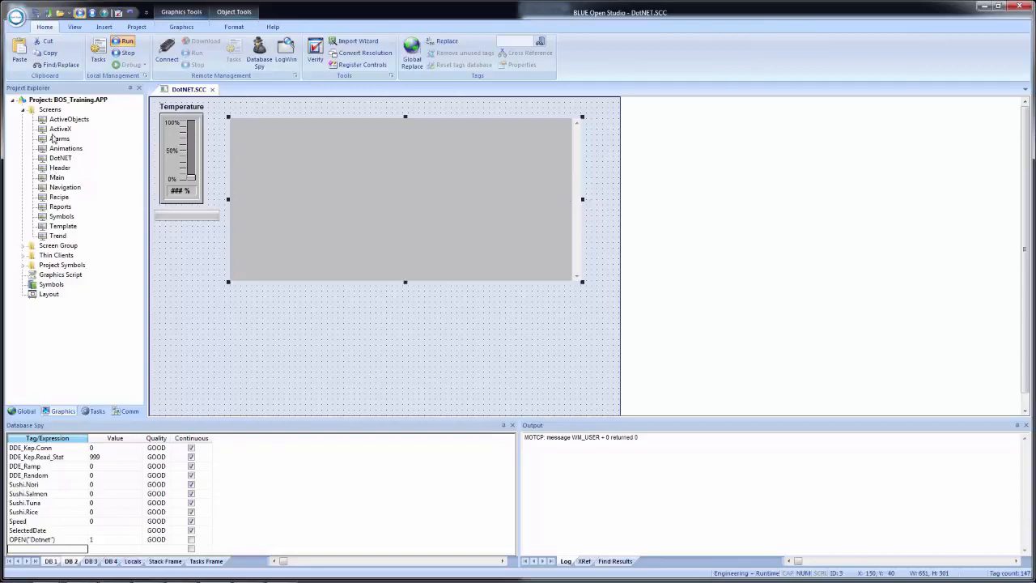
Copy the URL text and Go button from the ActiveX screen into the DotNET screen, placing the URL text at X 150, Y 20.
double_click(60, 130)
left_click(274, 108)
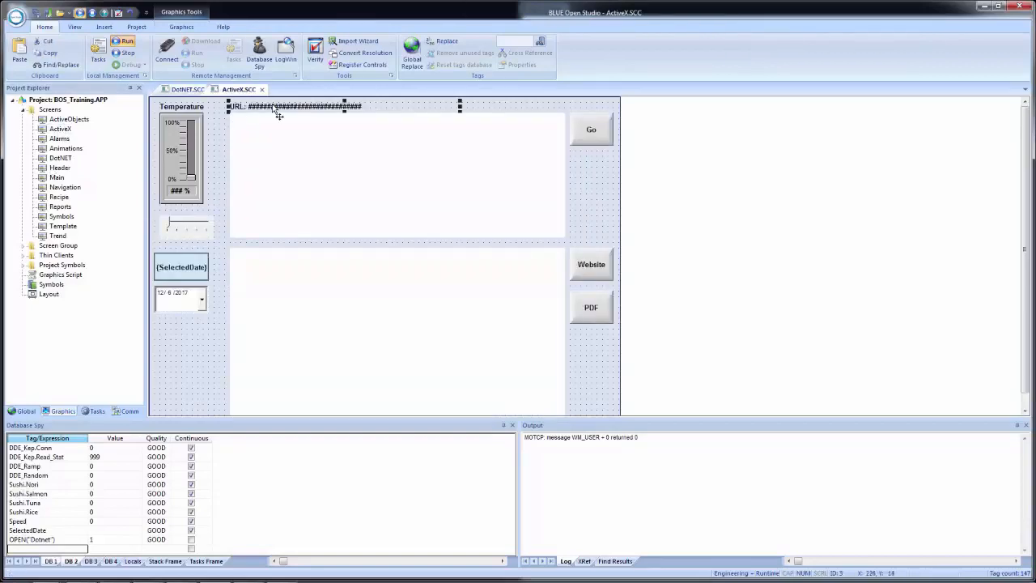
left_click(591, 136)
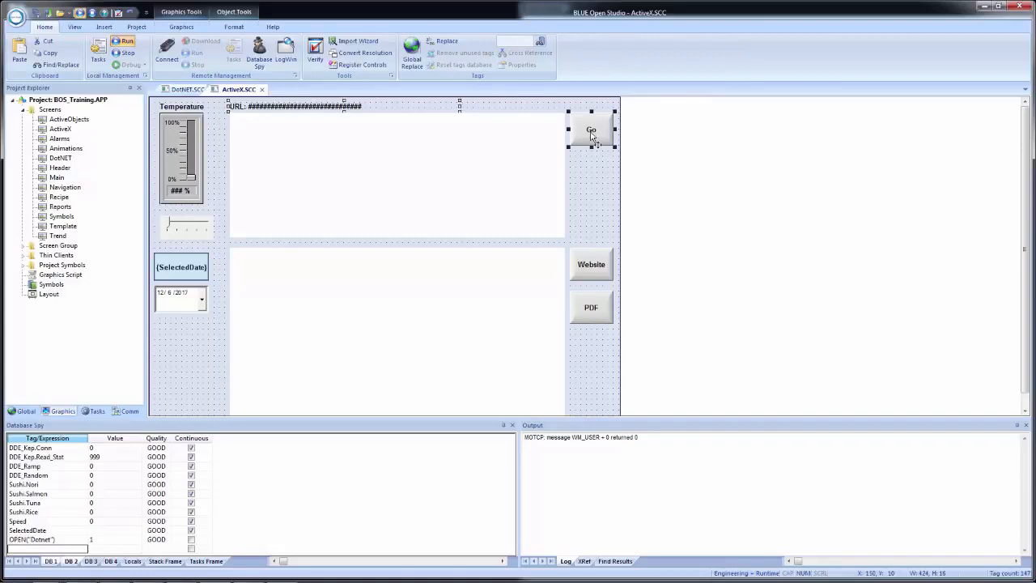
left_click(186, 90)
key("ctrl+v")
left_click(277, 119)
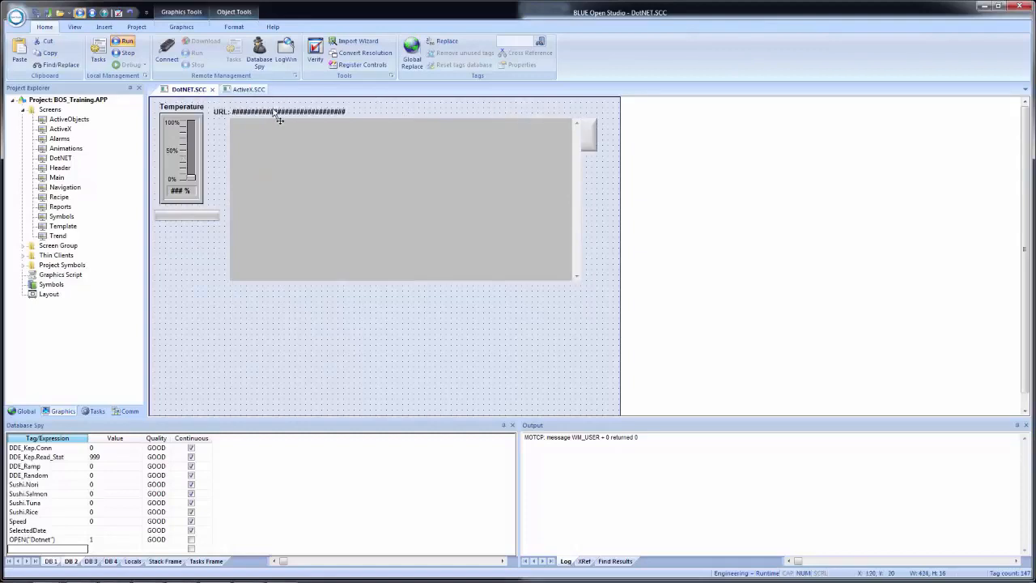
left_click(294, 119)
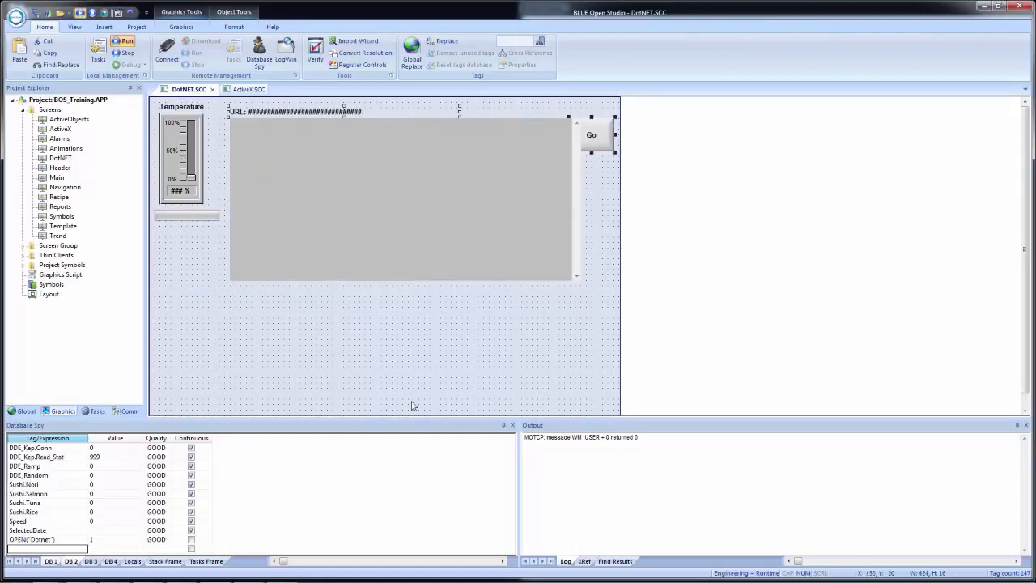
Narrow the web browser to a width of about 621 so it clears the Go button.
left_click(580, 167)
left_click_drag(581, 200, 567, 197)
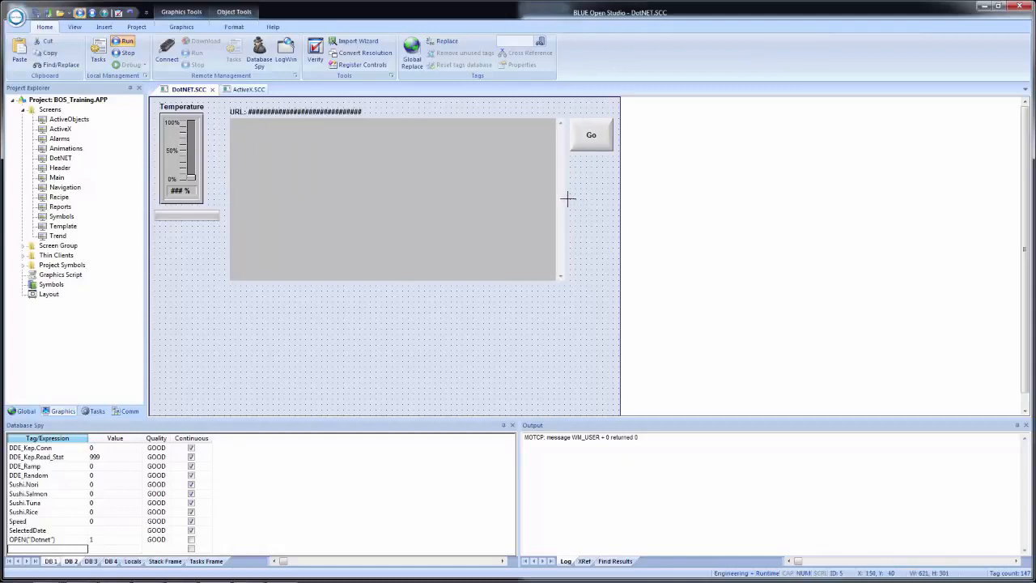
left_click(349, 383)
Change the tag of the pasted URL text's data link to URLTag2.
double_click(273, 113)
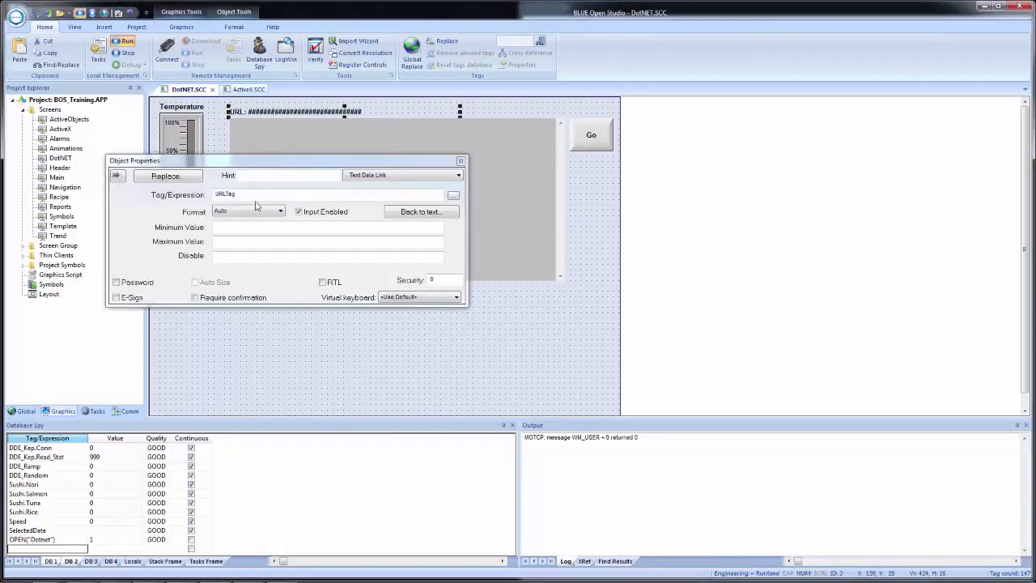
left_click(256, 194)
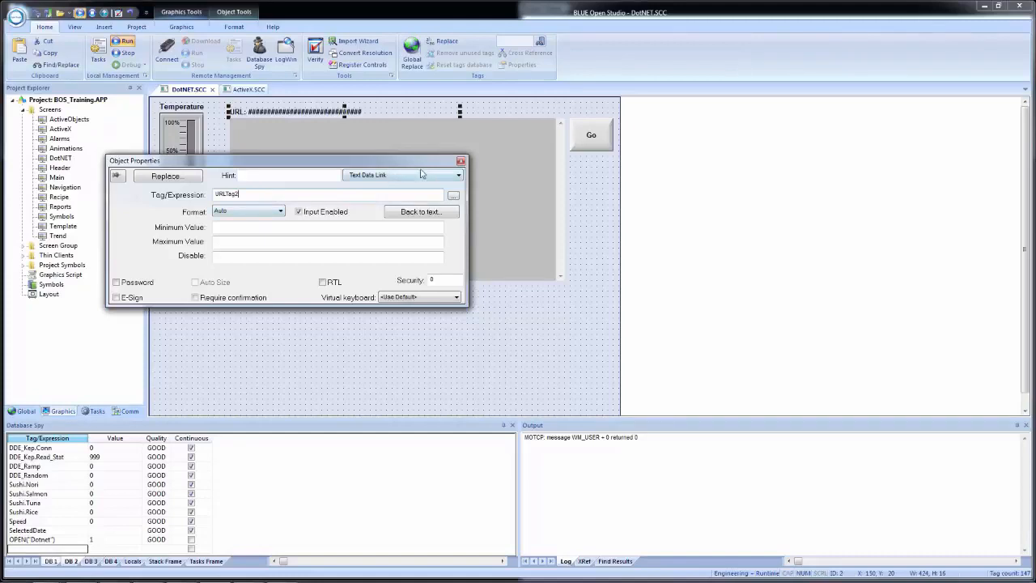
Change the toggle tag of the pasted Go button's On Up command to GoTag2.
left_click(591, 139)
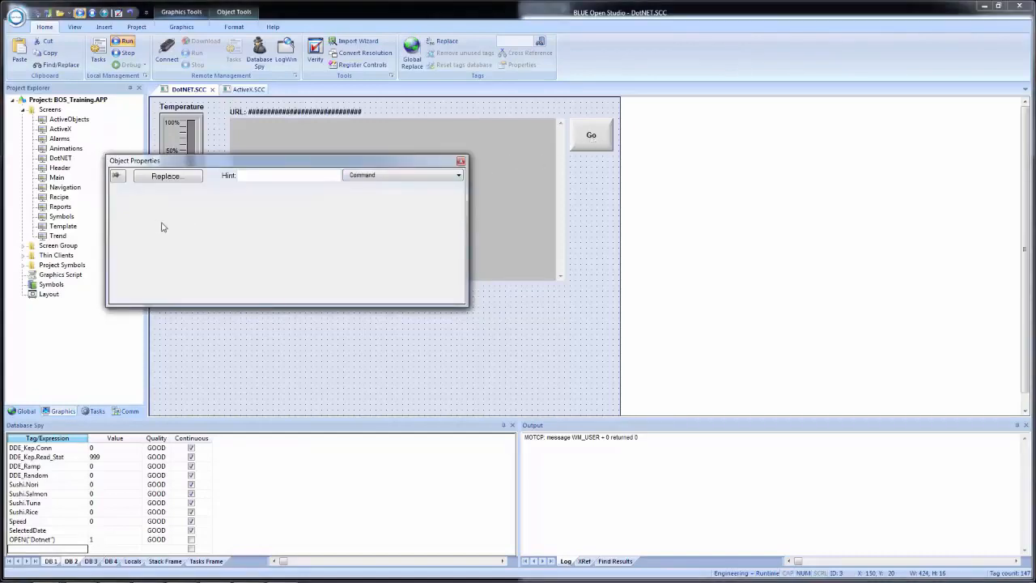
left_click(202, 216)
left_click(187, 248)
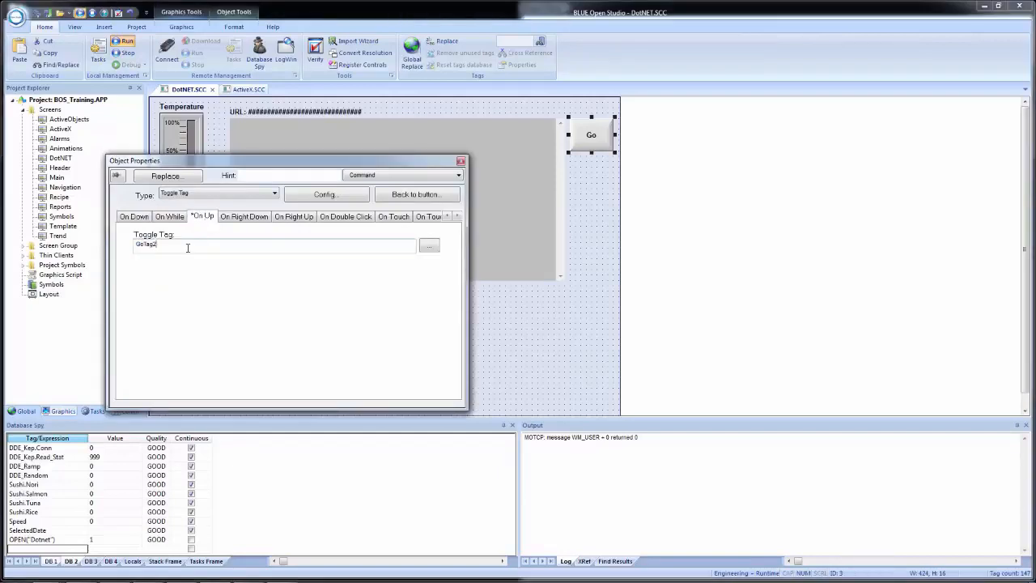
left_click(538, 347)
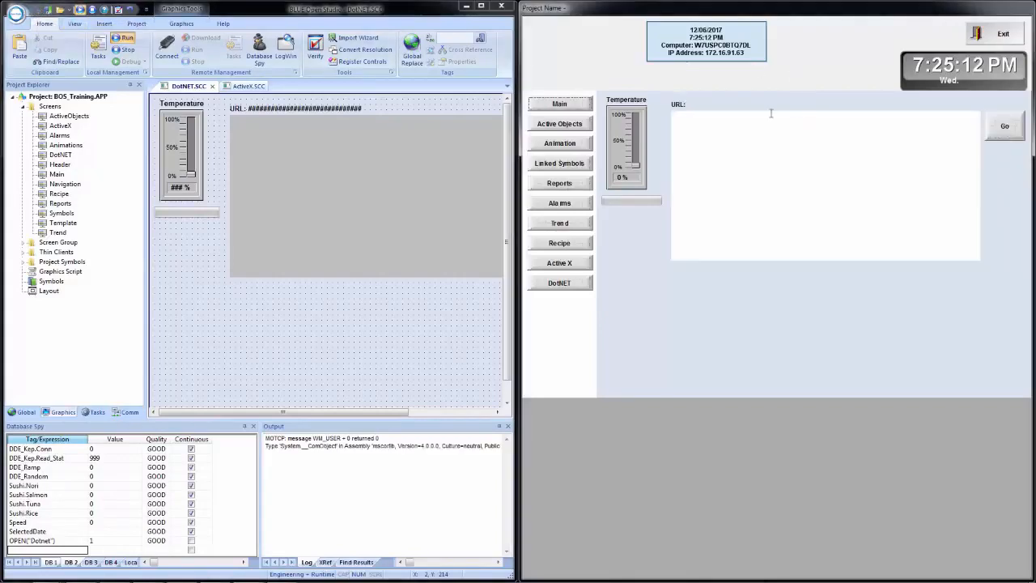
left_click(706, 105)
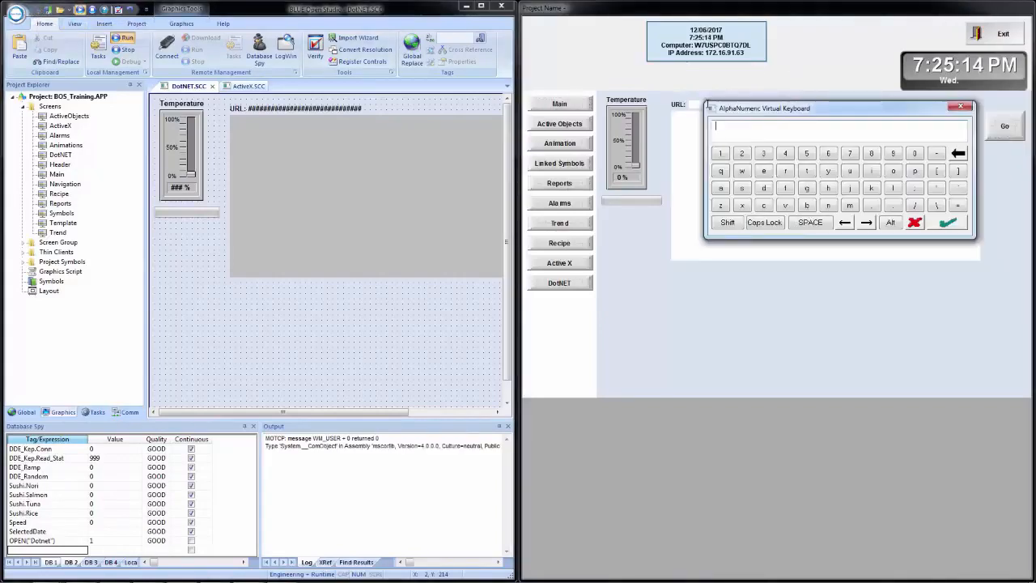
type("www.google.com")
key("Return")
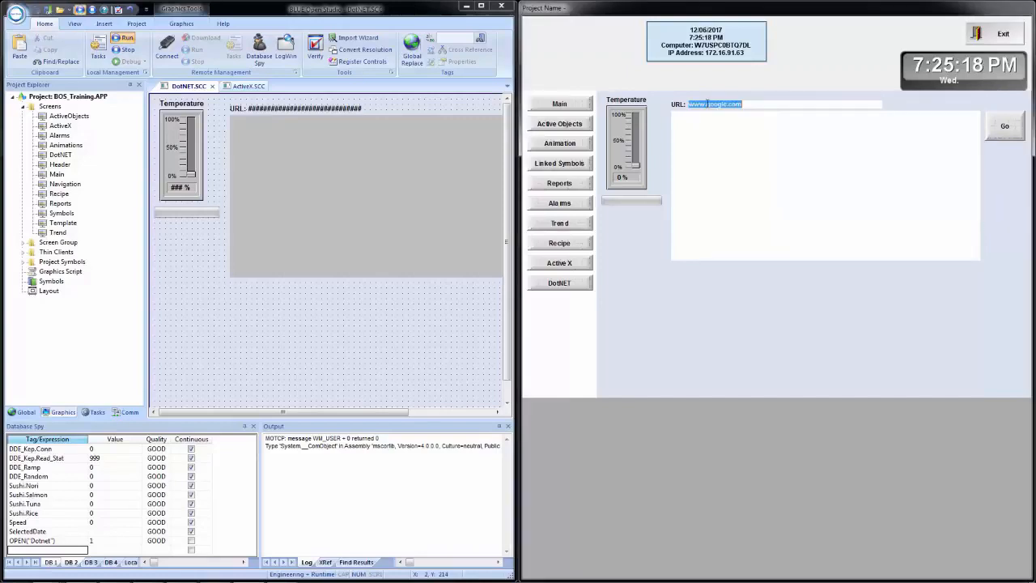
left_click(1004, 130)
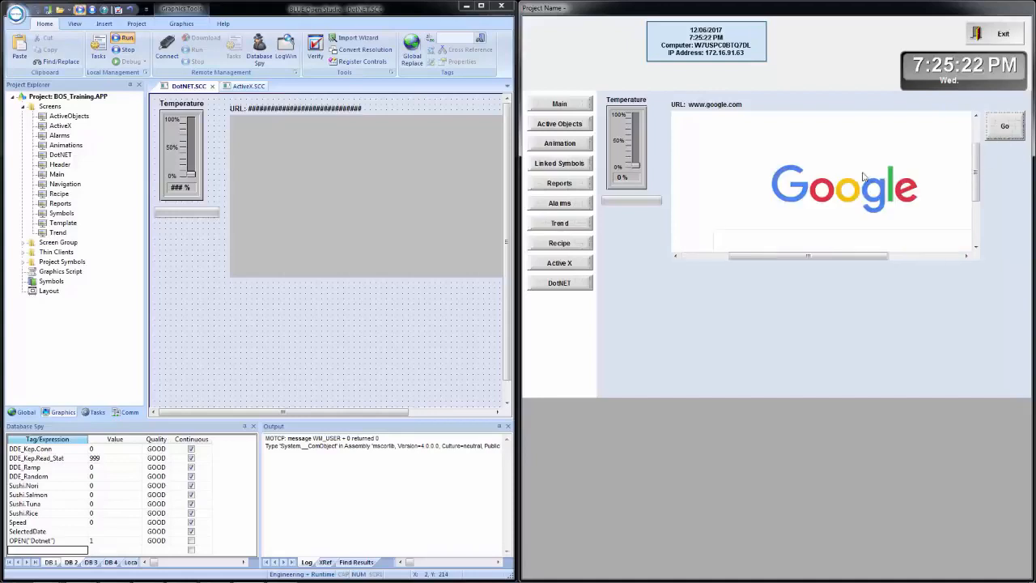
left_click(778, 112)
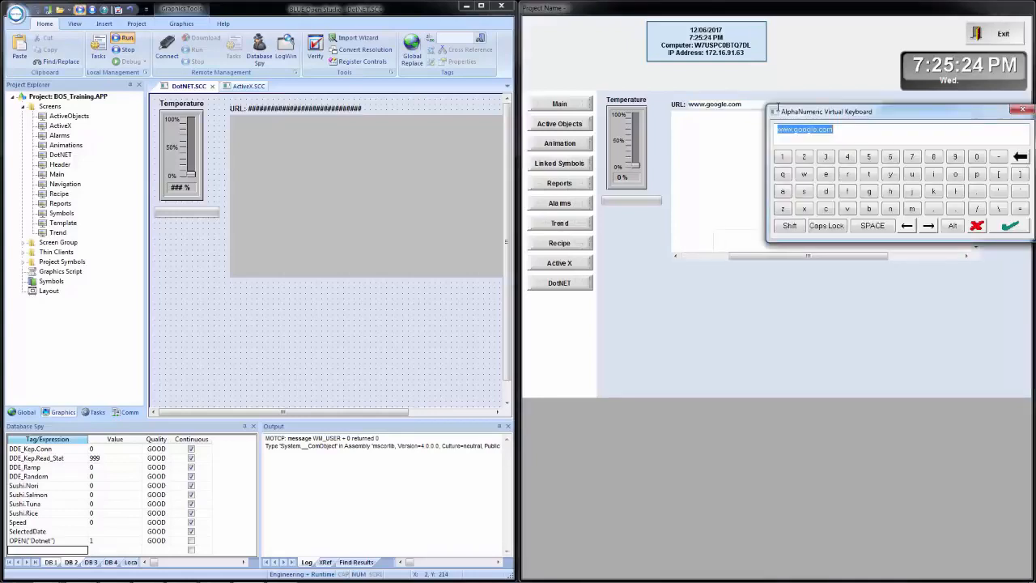
type("www.")
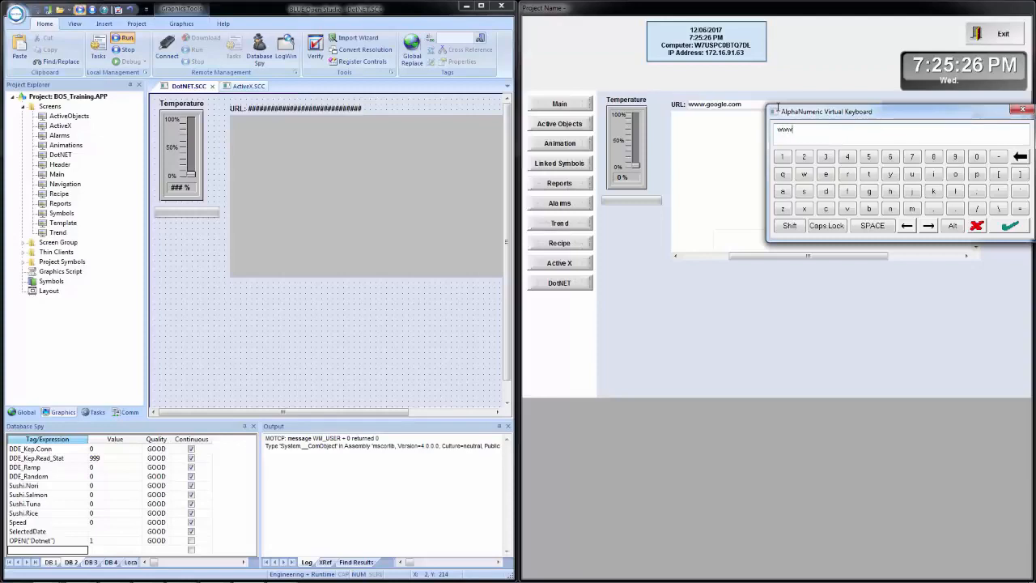
type("profeceamerica.com")
key("Return")
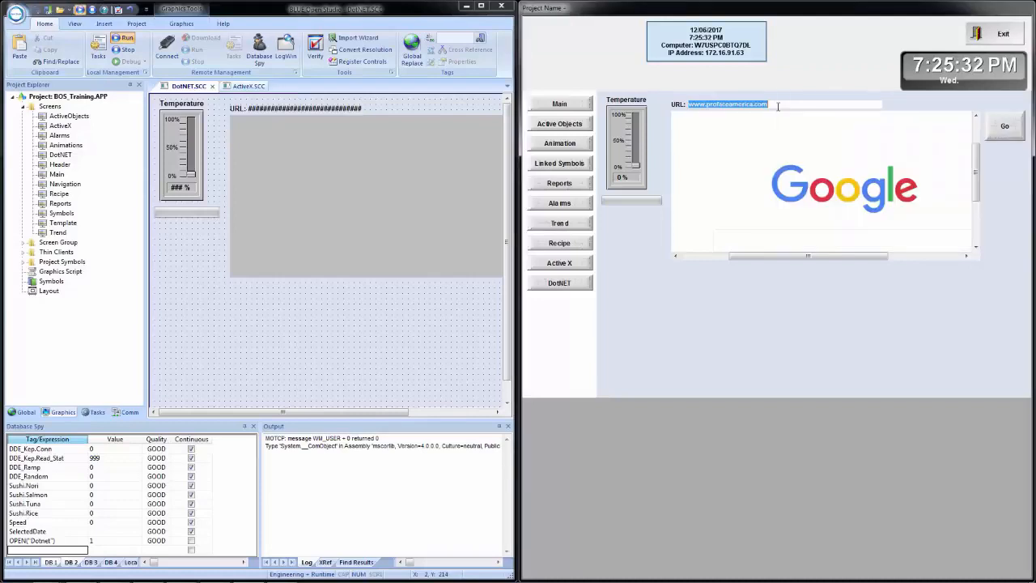
left_click(1011, 135)
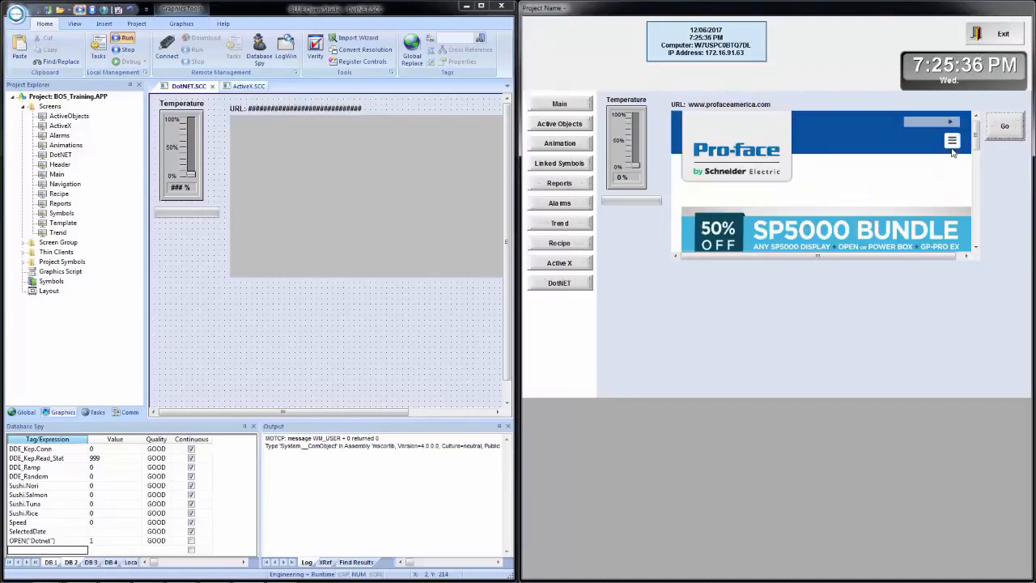
left_click(951, 142)
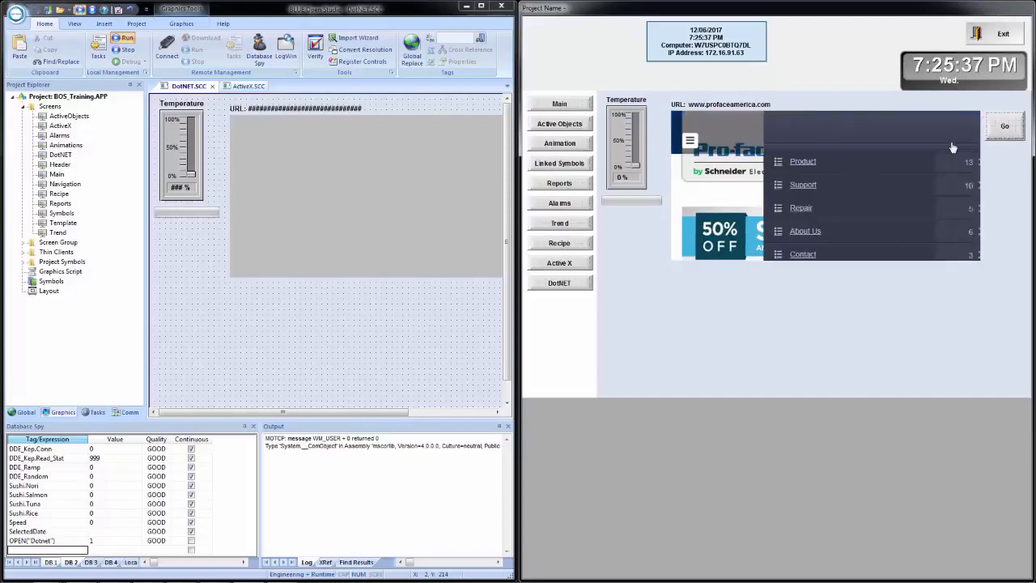
left_click(689, 142)
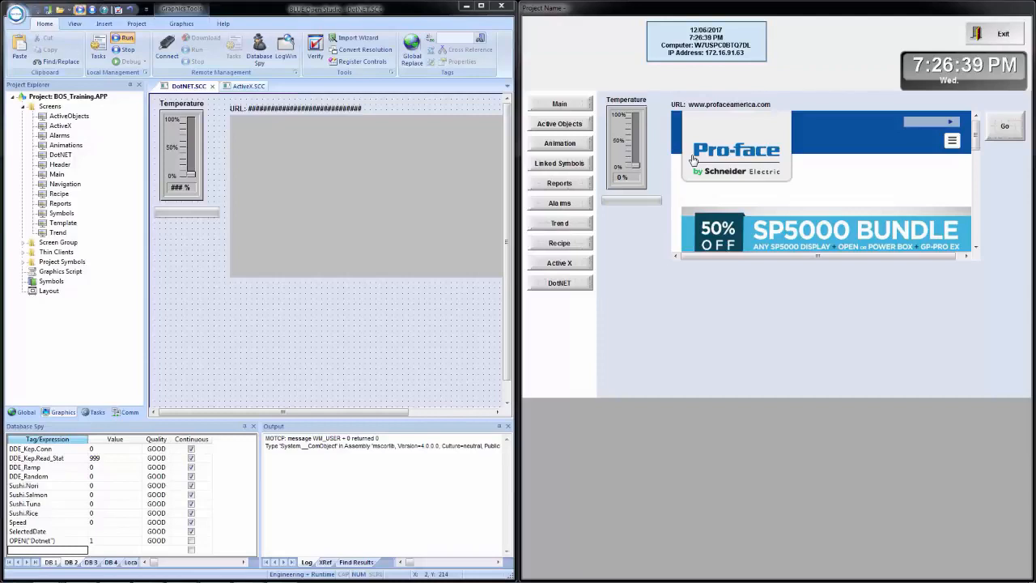
Duplicate the web browser on the DotNET screen, placing the copy below it at X 150, Y 300.
left_click(482, 5)
left_click(373, 189)
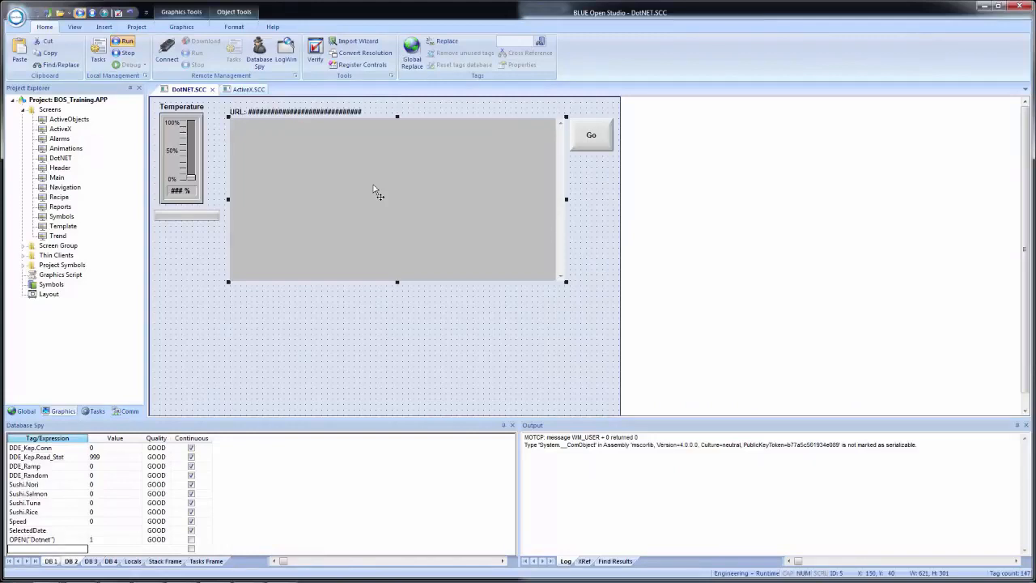
left_click_drag(373, 190, 374, 327)
scroll(356, 299, "down", 1)
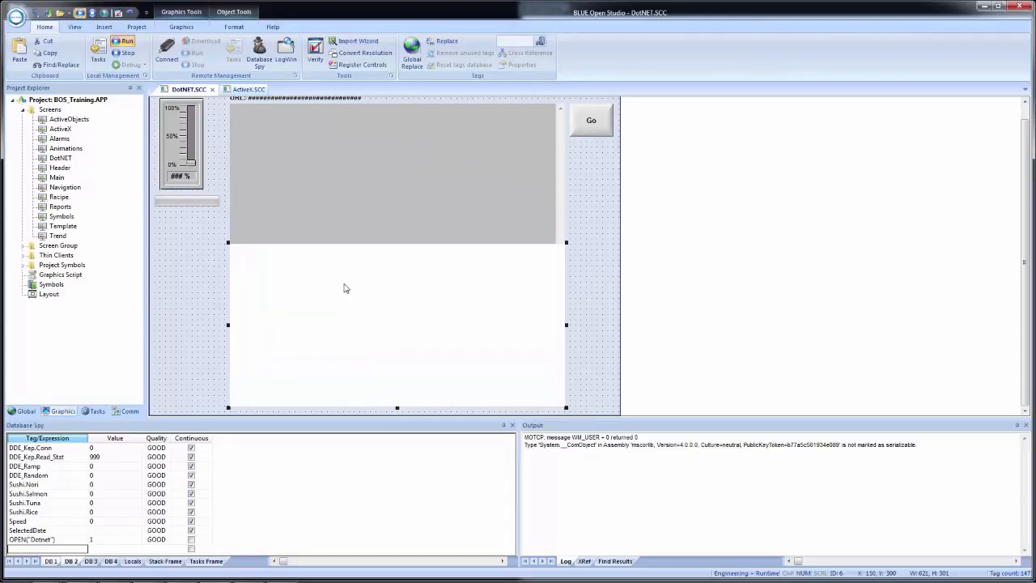
Shrink the copied browser from its upper corner and raise the original browser's lower edge to leave a gap between them.
left_click_drag(344, 291, 334, 369)
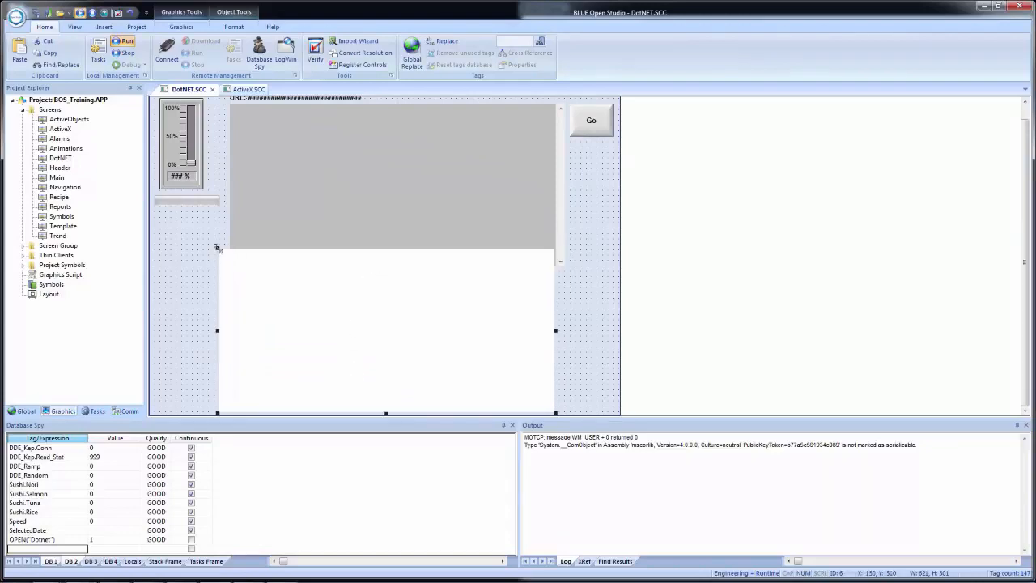
left_click_drag(217, 251, 225, 331)
left_click(377, 194)
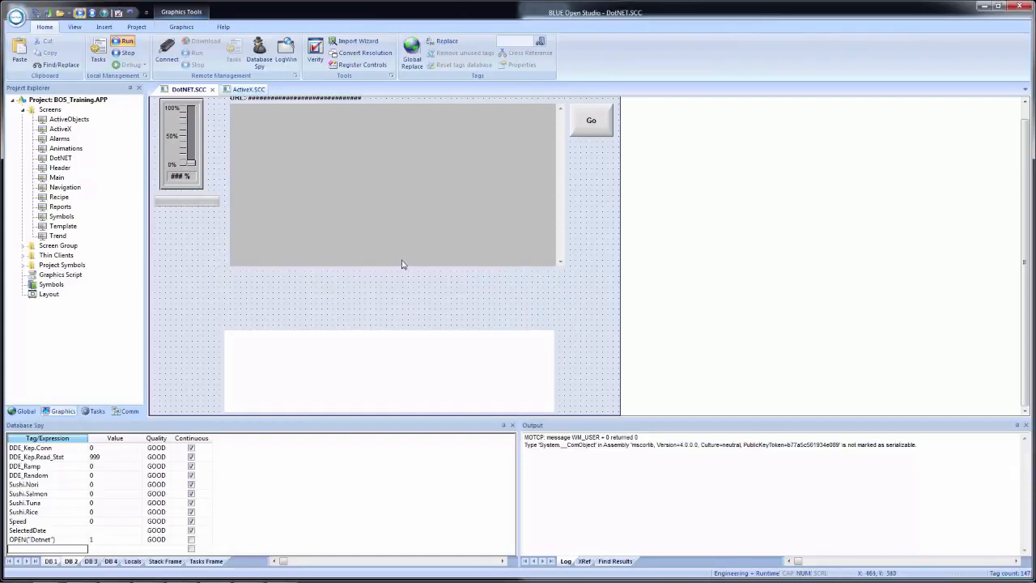
left_click_drag(397, 267, 396, 223)
Align the copied browser under the original at X 150, Y 280, and size it to about 621 by 331.
left_click_drag(390, 356, 398, 259)
left_click_drag(233, 274, 227, 272)
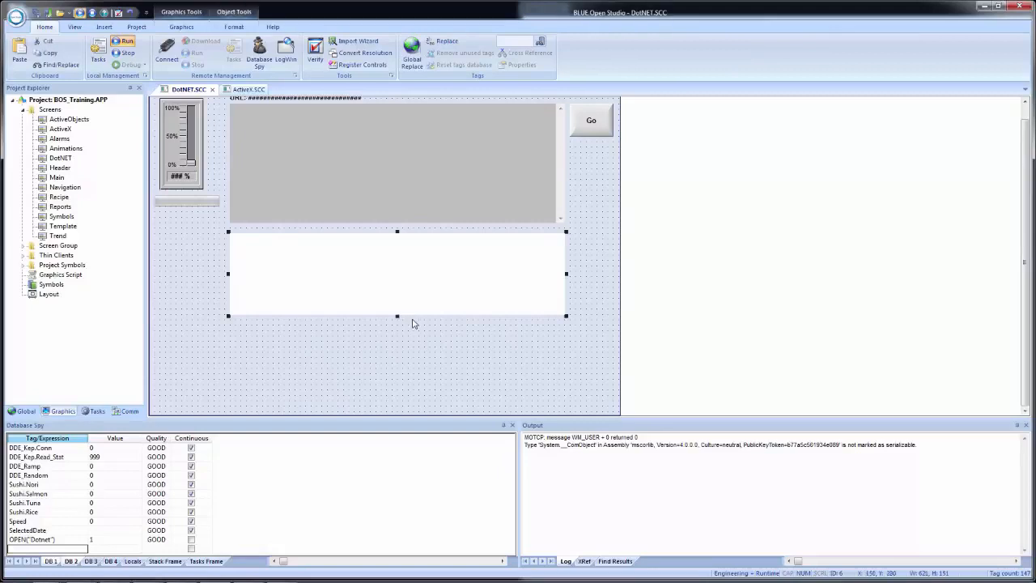
left_click_drag(397, 315, 379, 413)
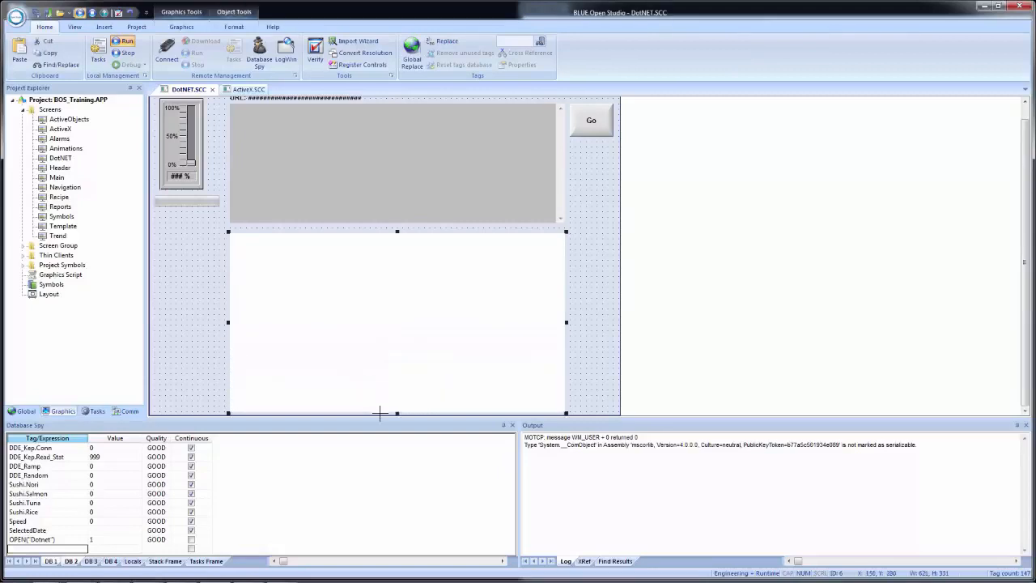
Change the parameter of the first Navigate method of WebBrowser2 to URLTag3.
double_click(461, 290)
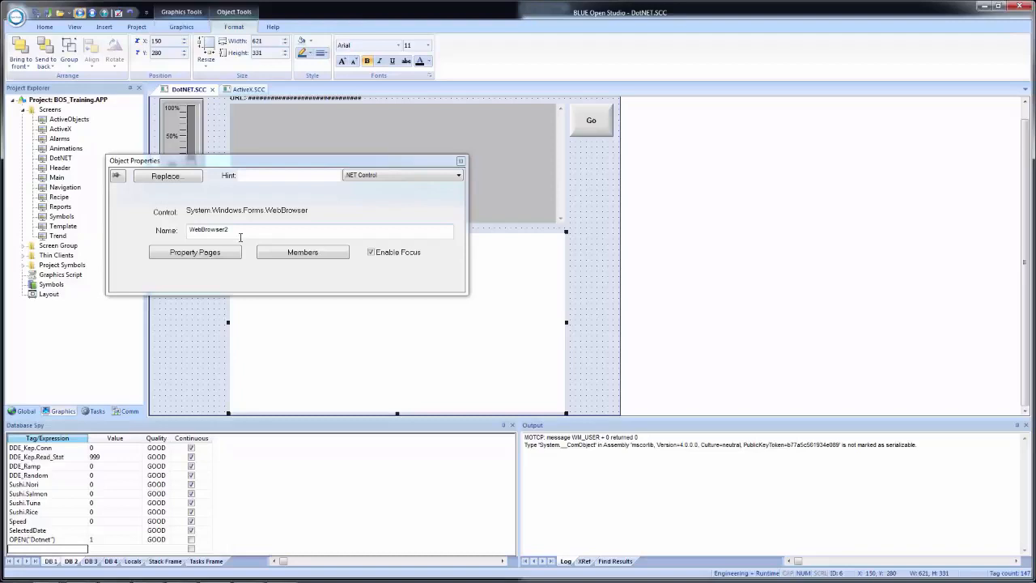
left_click(306, 251)
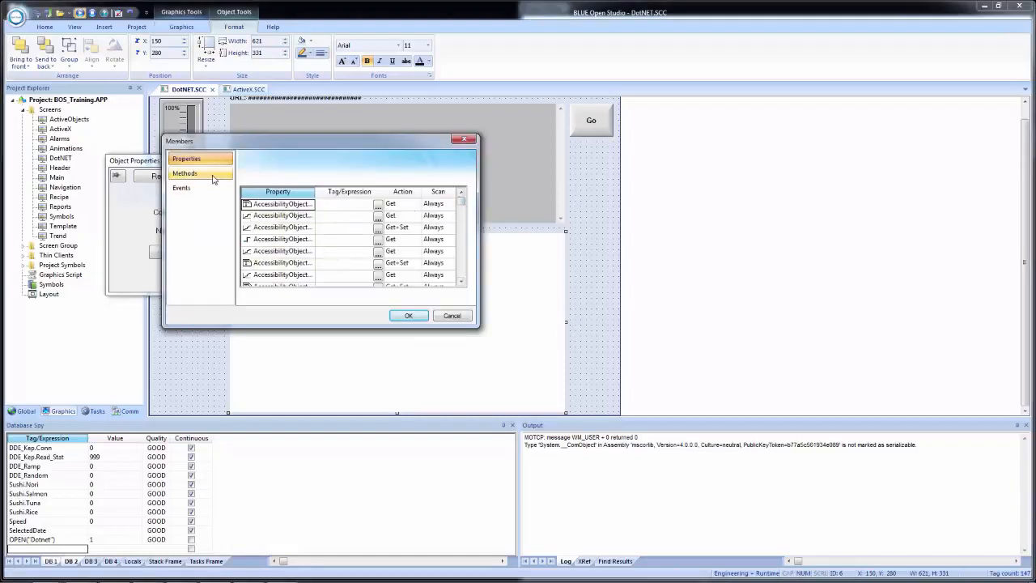
left_click(214, 176)
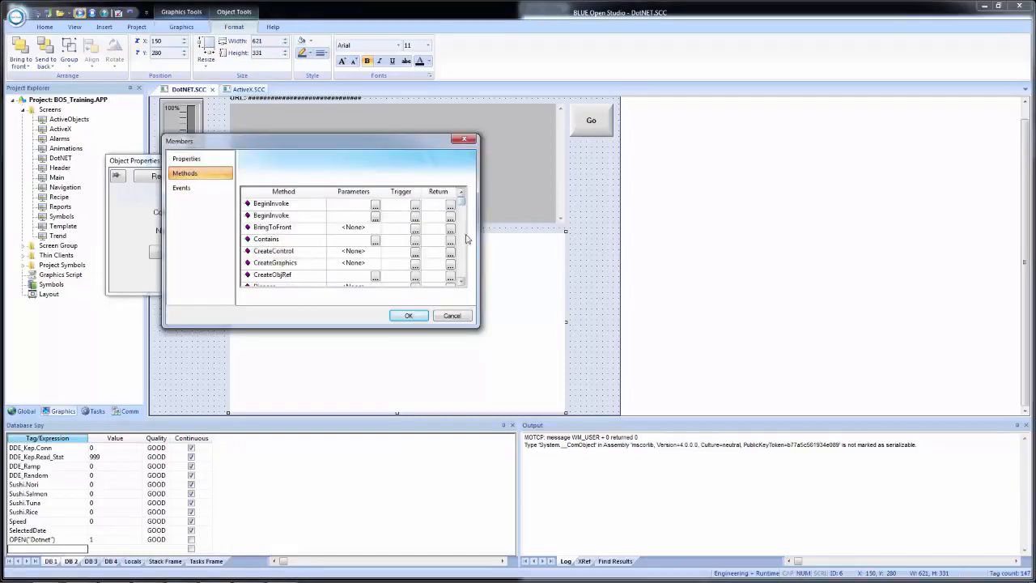
scroll(466, 248, "down", 8)
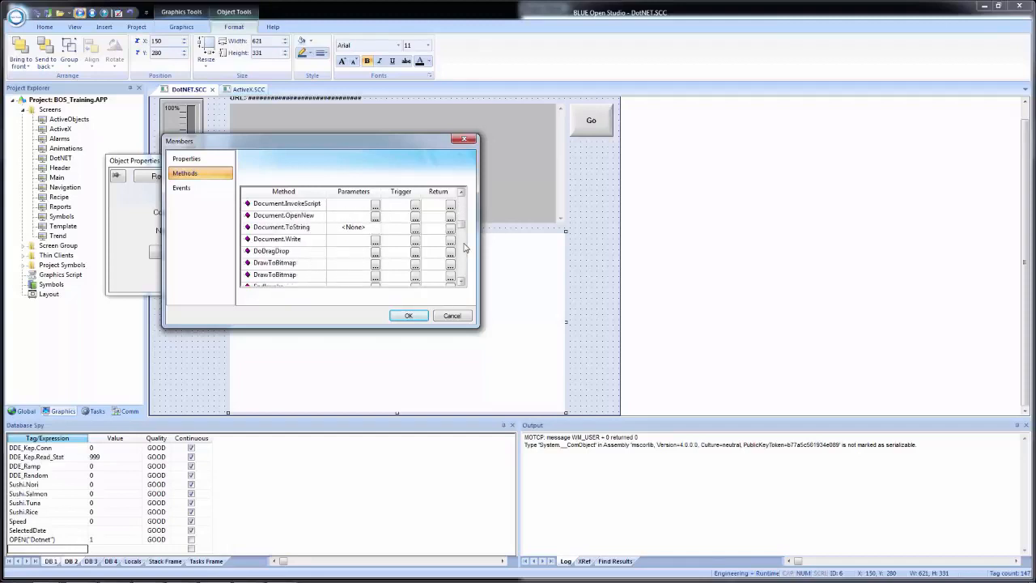
scroll(465, 248, "down", 5)
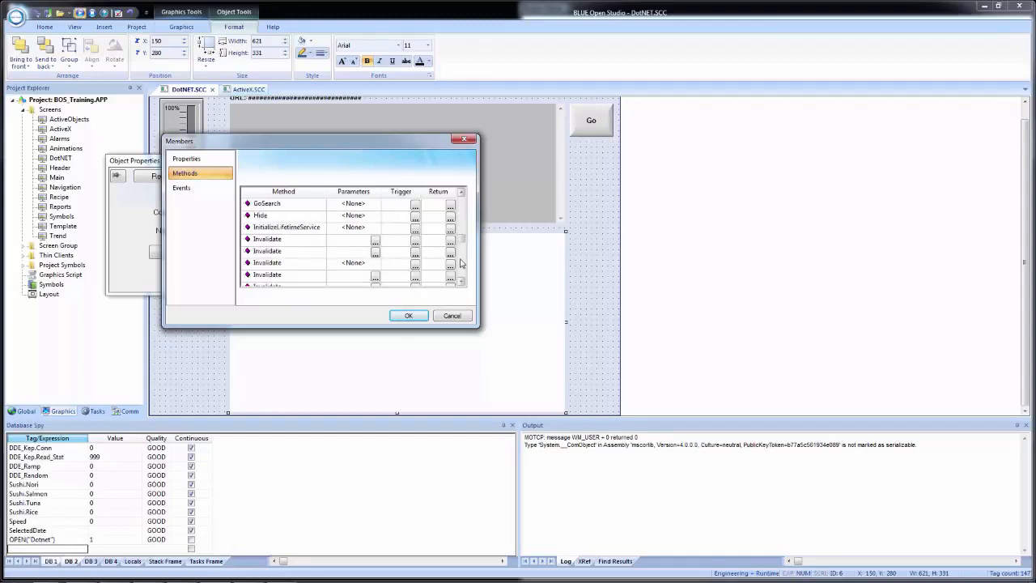
scroll(461, 263, "down", 2)
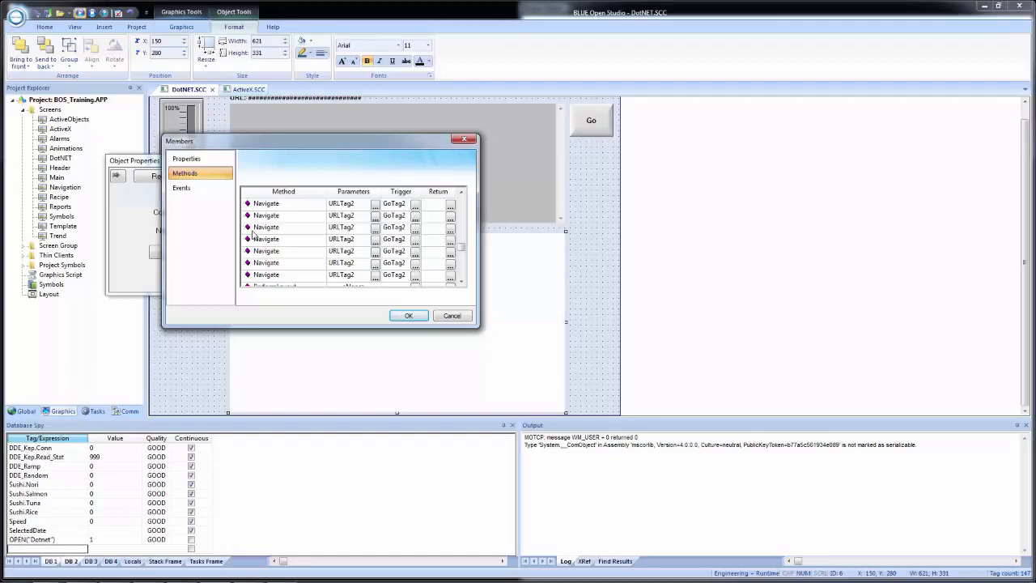
left_click(349, 206)
left_click(370, 207)
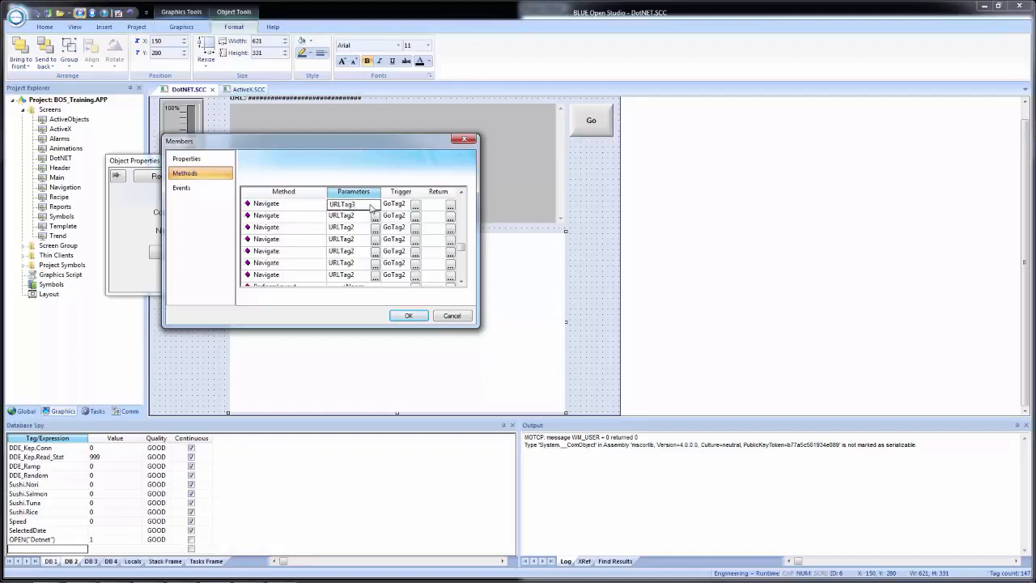
type("3")
key("Return")
Create the URLTag3 tag with type String and scope Local.
left_click(505, 338)
left_click(291, 224)
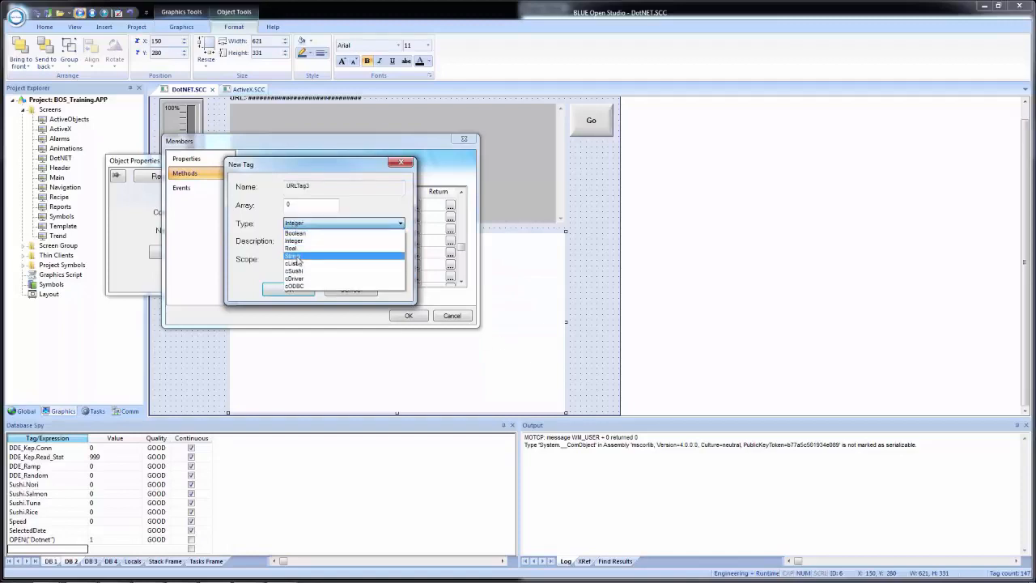
left_click(296, 256)
left_click(311, 259)
left_click(297, 268)
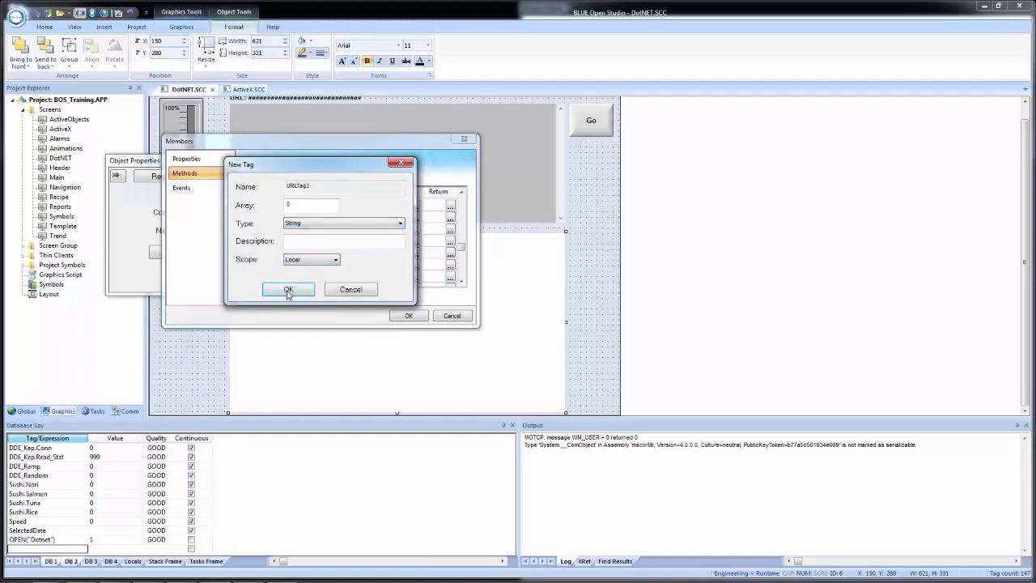
left_click(288, 289)
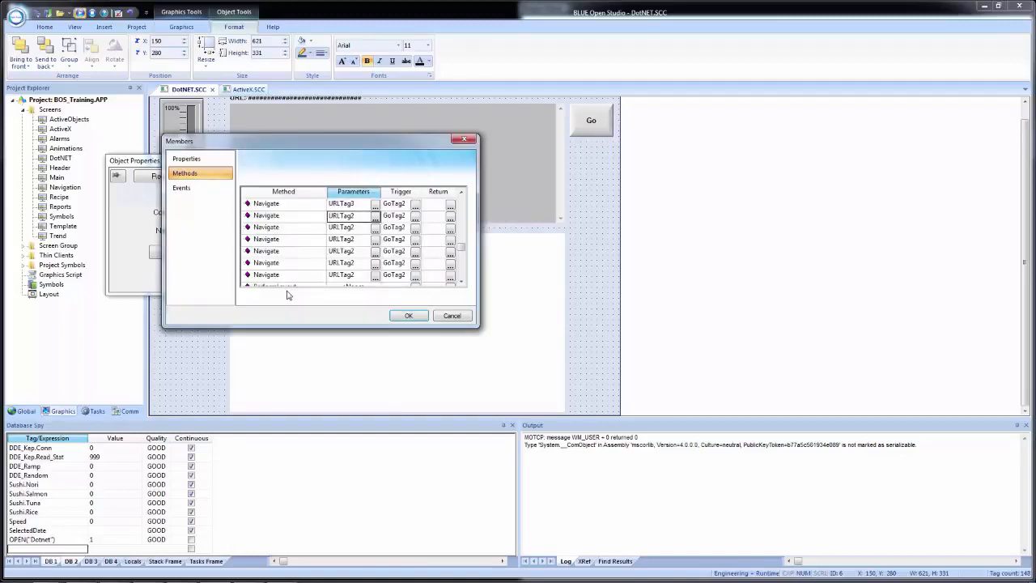
Change the trigger of WebBrowser2's second Navigate method to GoTag3.
left_click(410, 219)
left_click(408, 220)
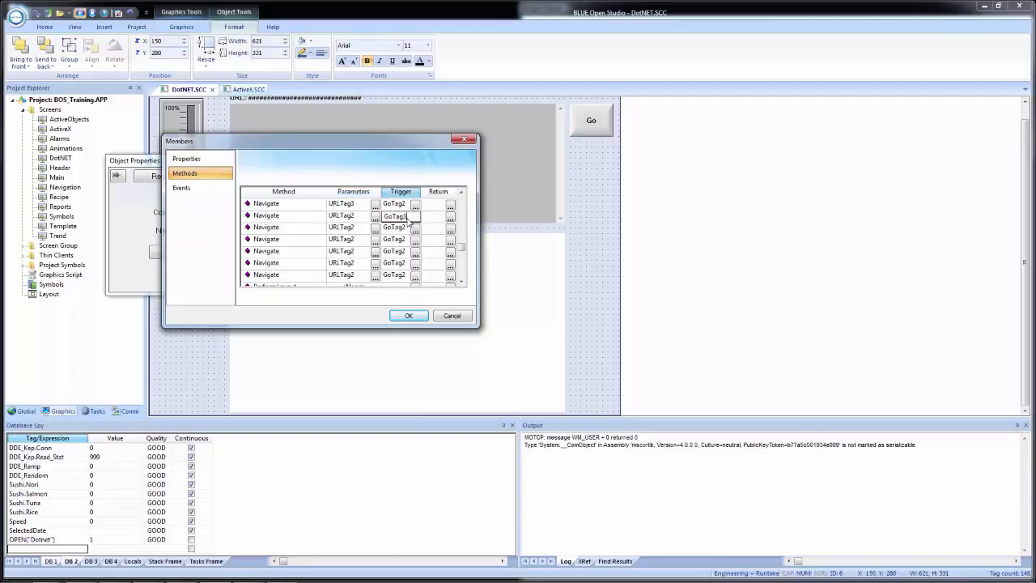
type("3")
key("Return")
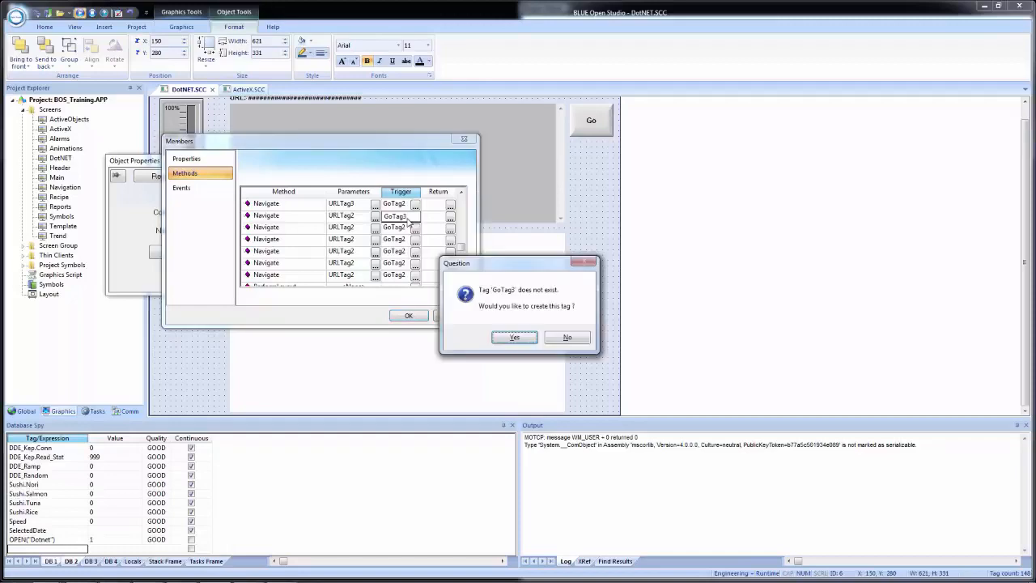
Create the GoTag3 tag with type Boolean and accept the member changes of WebBrowser2.
left_click(503, 338)
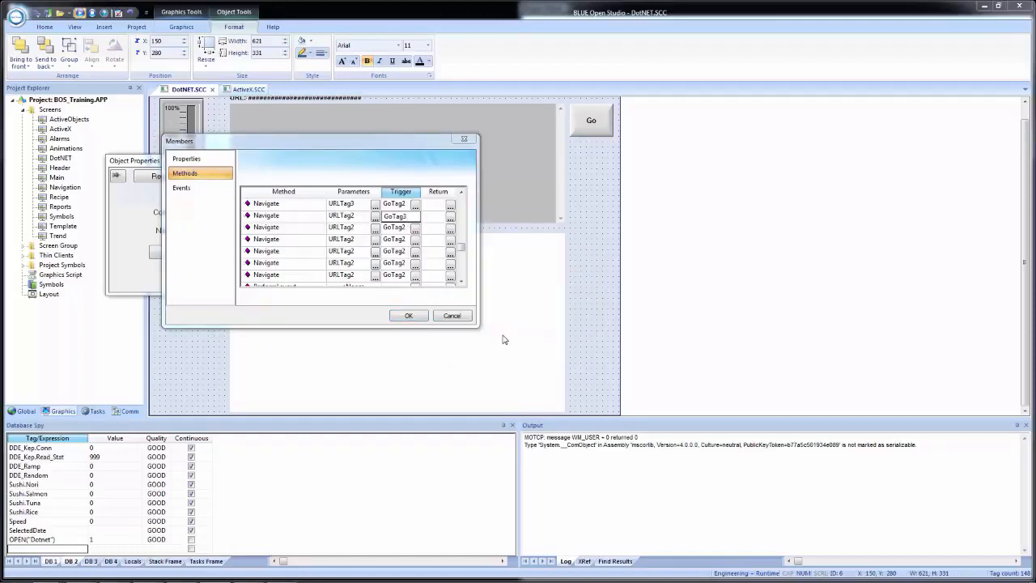
left_click(311, 224)
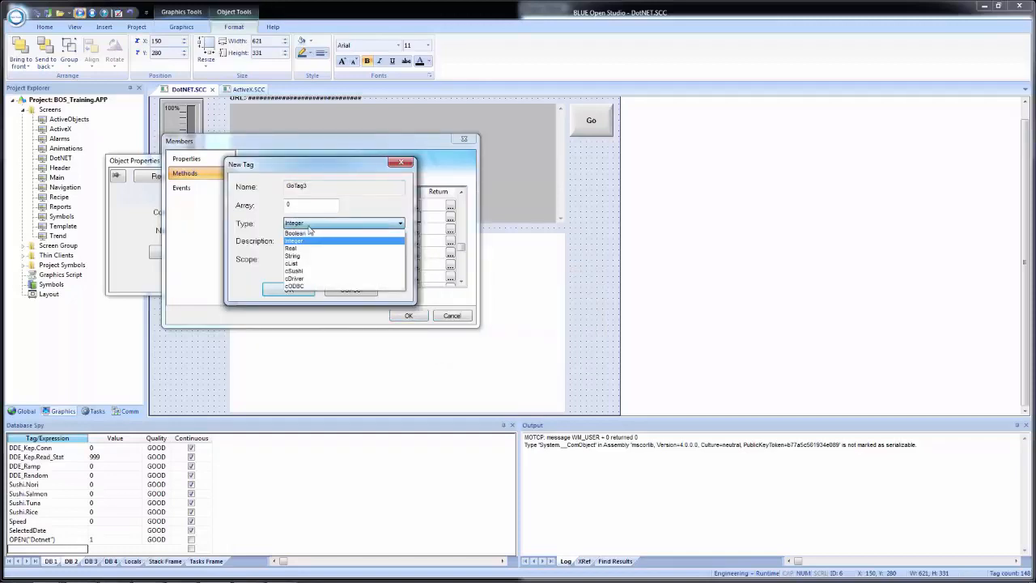
left_click(304, 233)
left_click(305, 260)
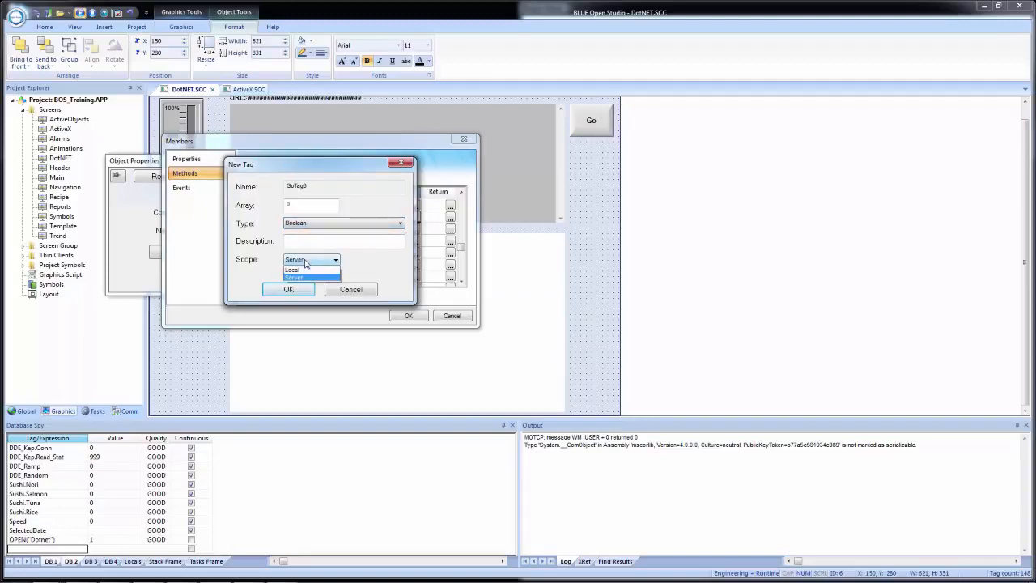
left_click(300, 277)
left_click(288, 289)
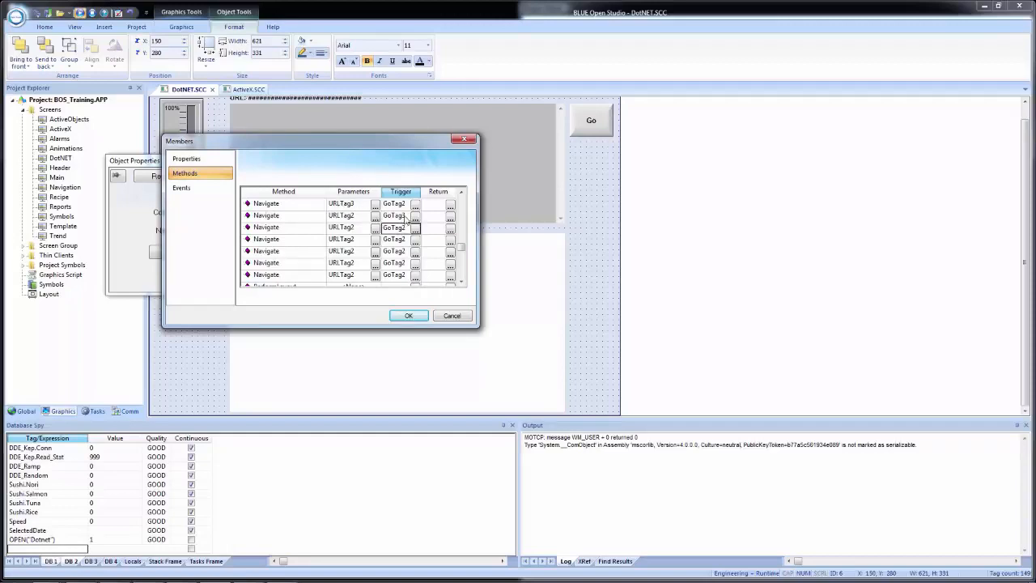
left_click(411, 317)
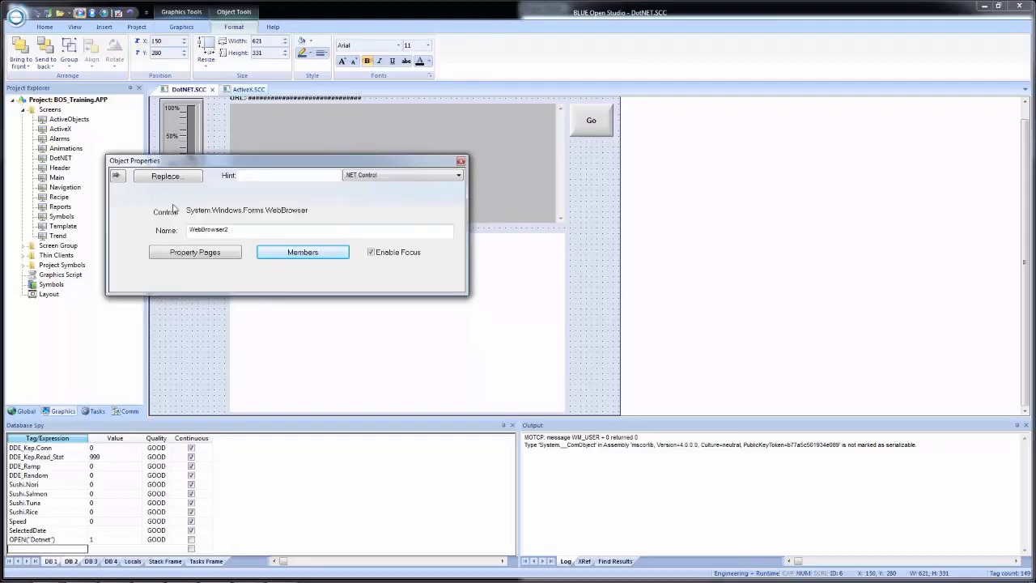
Set the url parameter of WebBrowser2's first Navigate method to the string tag URLTag3.
left_click(292, 253)
left_click(186, 173)
left_click_drag(462, 206, 461, 244)
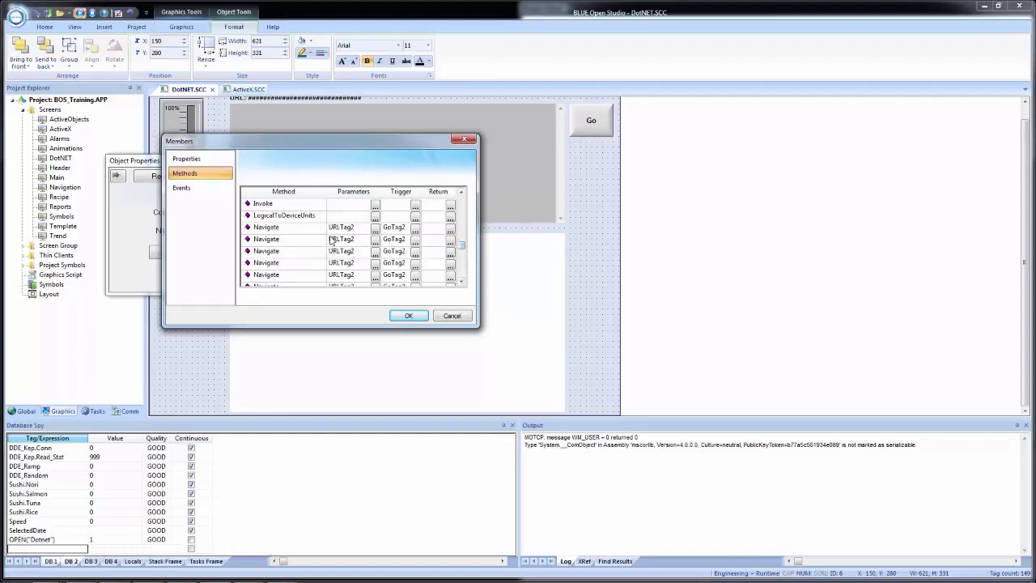
scroll(308, 249, "down", 1)
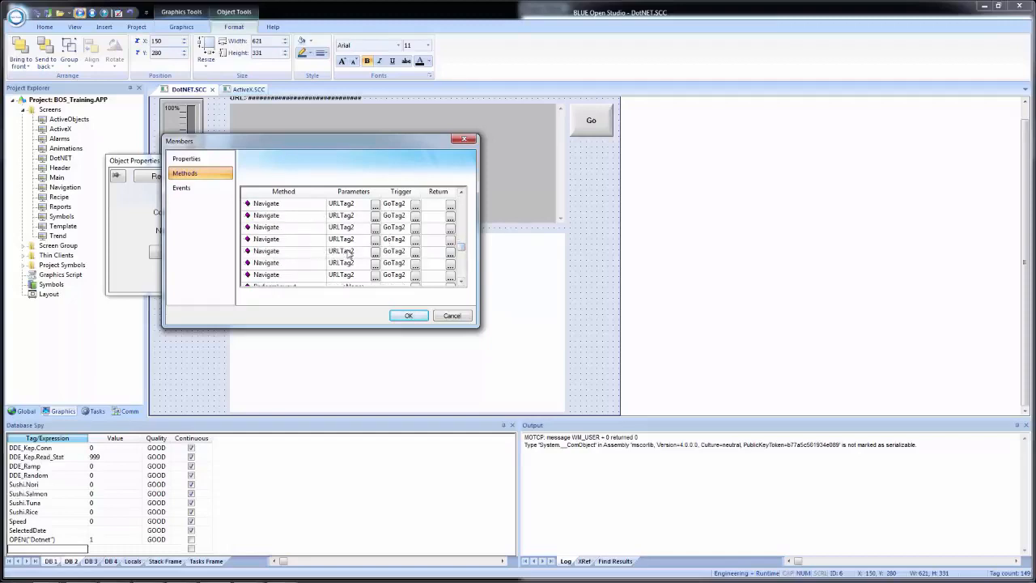
scroll(348, 255, "up", 2)
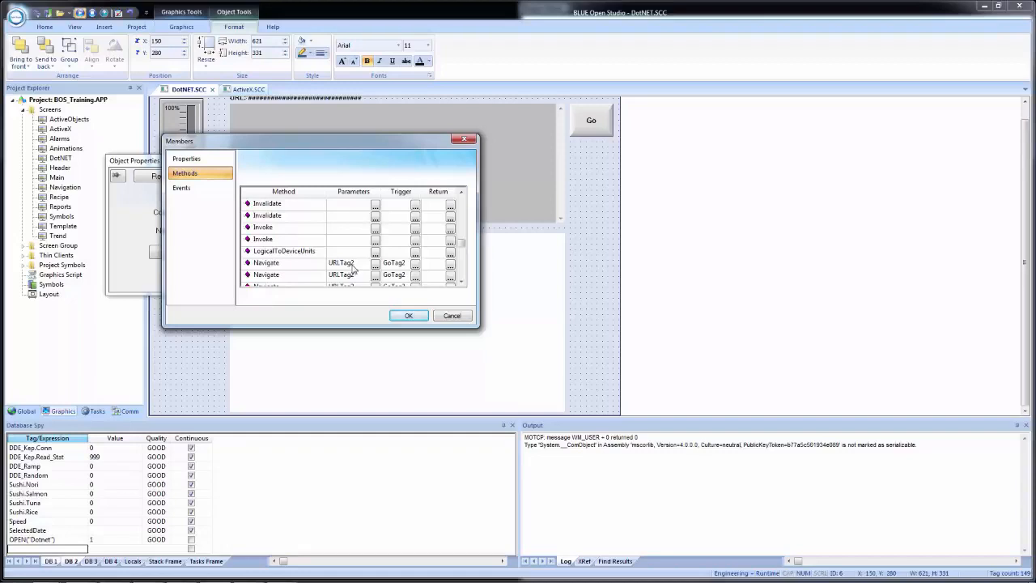
left_click(377, 268)
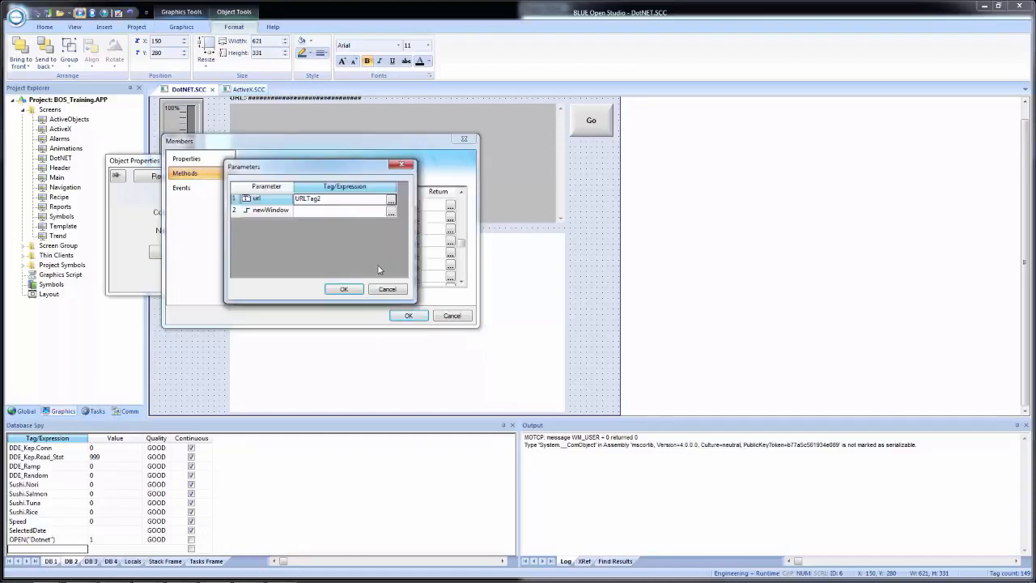
left_click(390, 200)
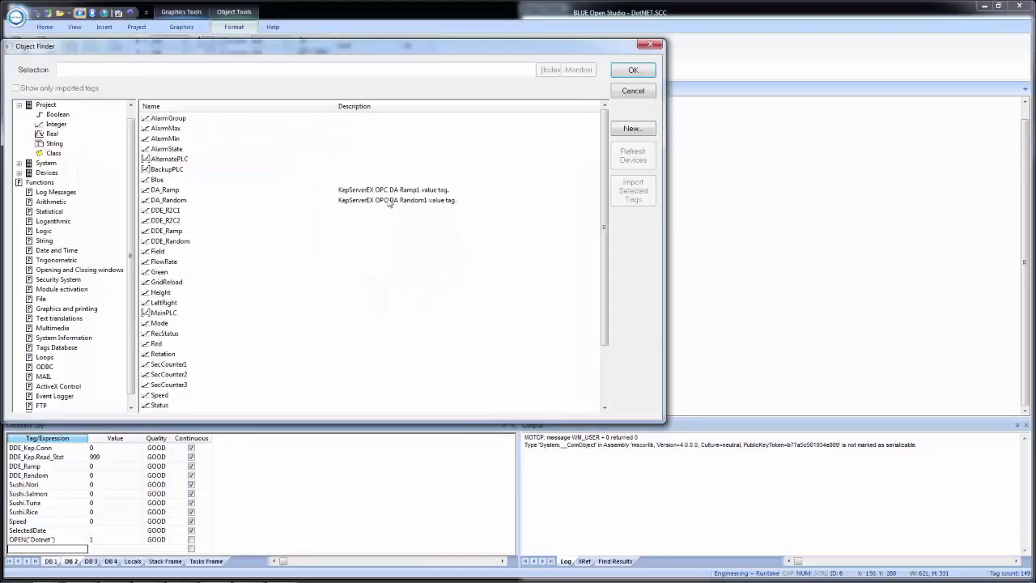
left_click(170, 209)
scroll(170, 212, "down", 2)
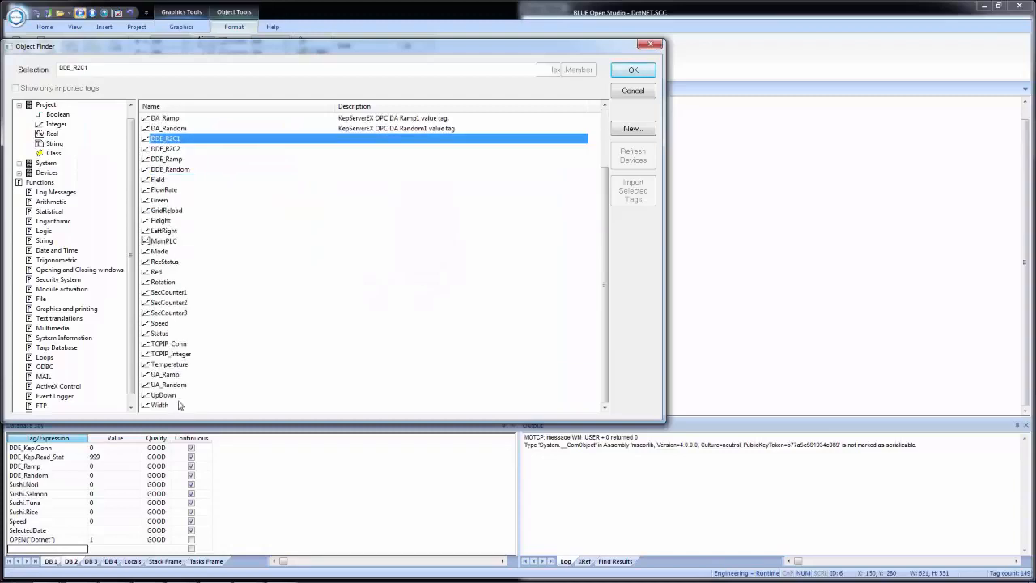
scroll(170, 324, "up", 3)
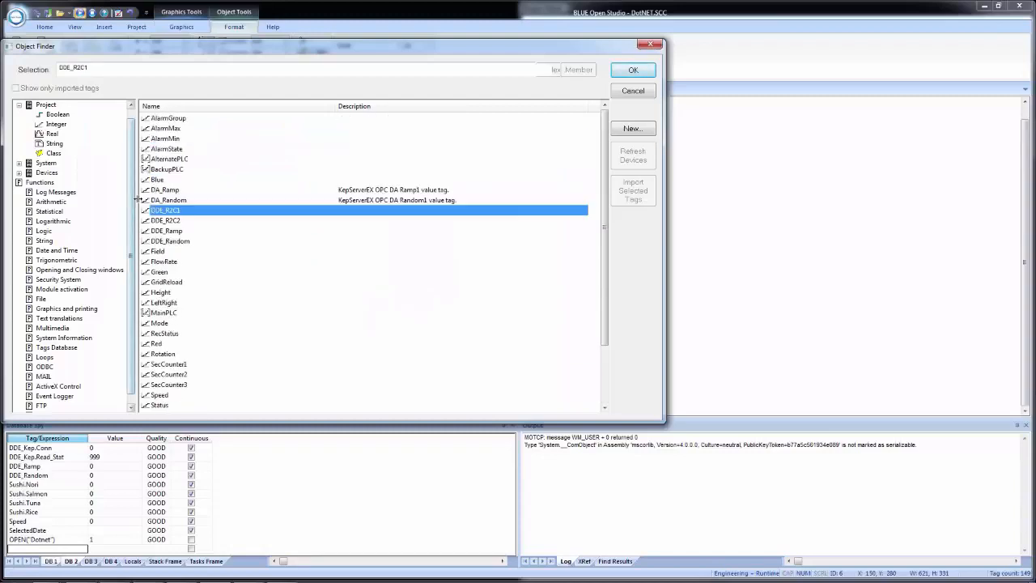
left_click(54, 143)
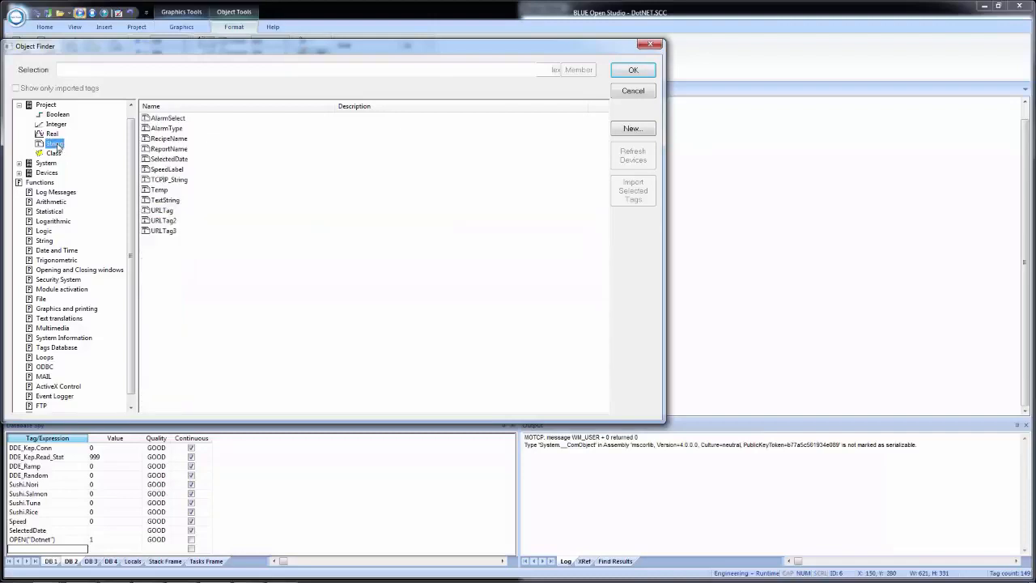
double_click(158, 231)
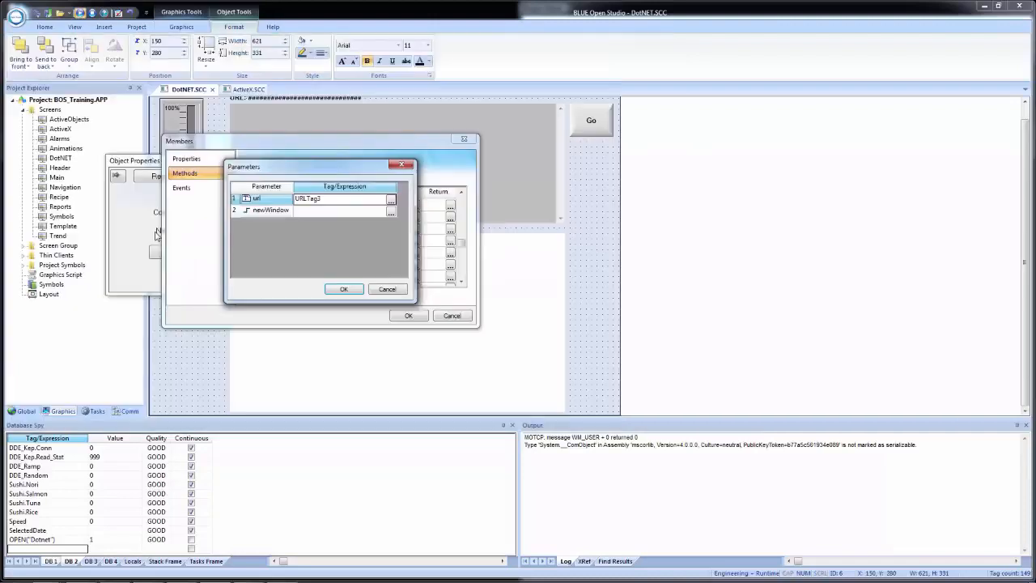
left_click(350, 293)
Set the trigger of the same Navigate method to the Boolean tag GoTag3 and accept the member changes.
left_click(418, 269)
left_click(419, 268)
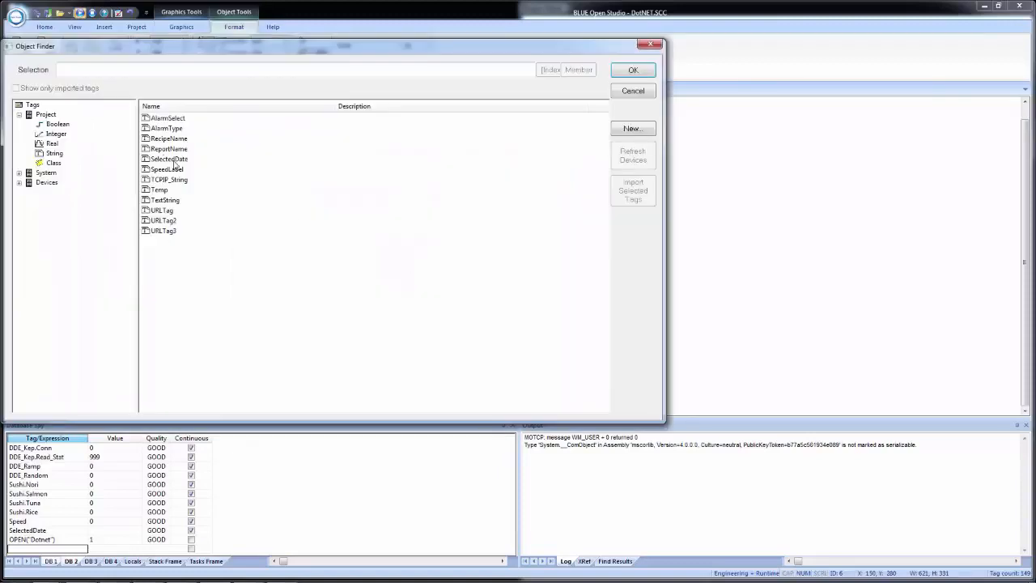
left_click(59, 126)
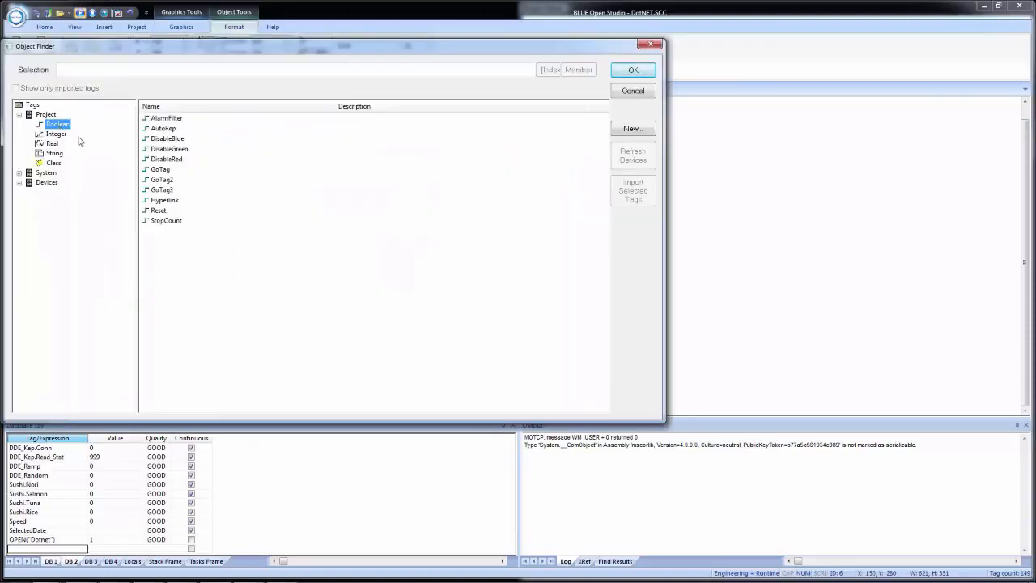
double_click(161, 189)
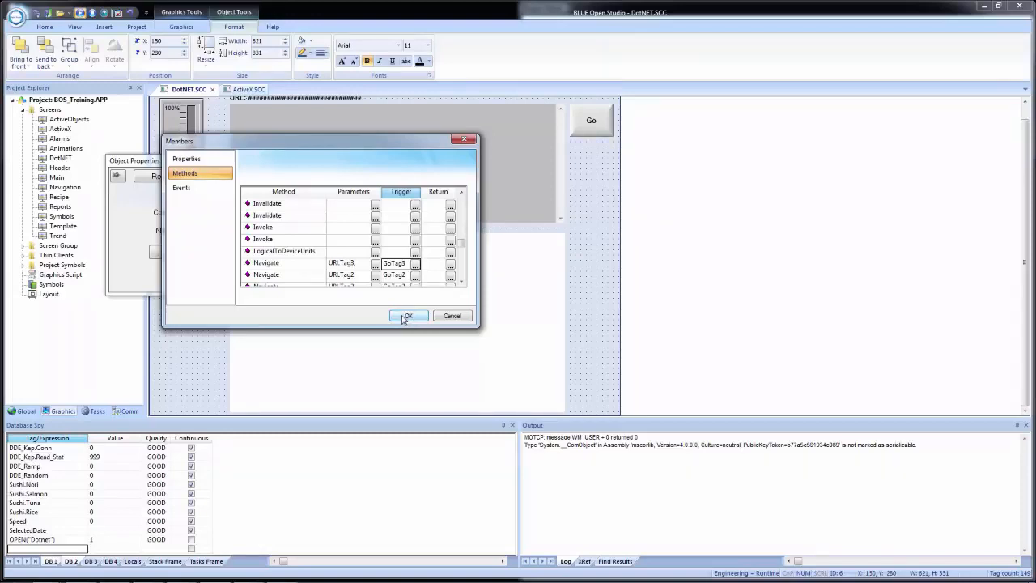
left_click(406, 316)
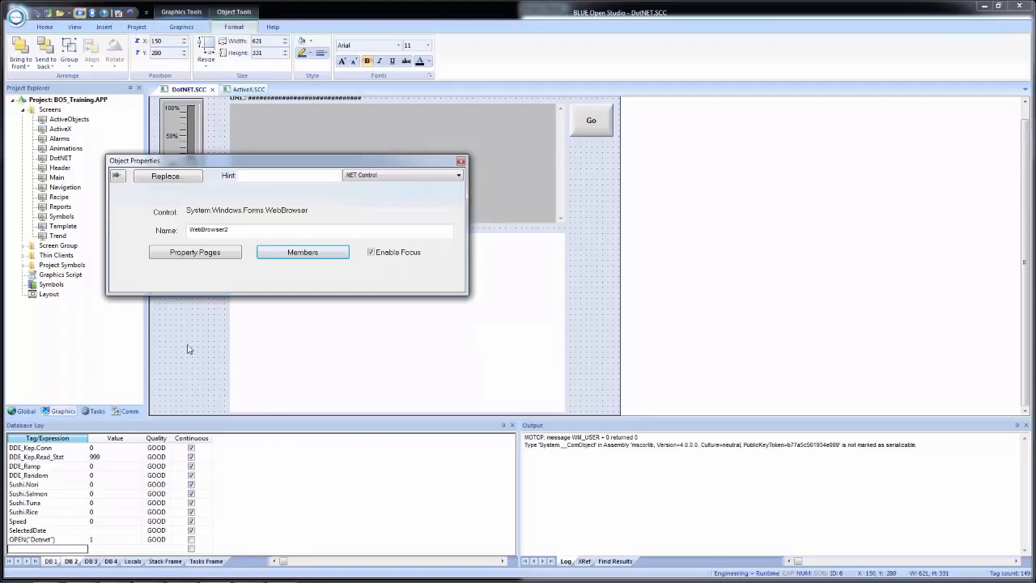
Check the parameters and triggers of all Navigate methods in WebBrowser2's members and close its object properties.
left_click(292, 254)
left_click(191, 173)
left_click_drag(460, 205, 428, 245)
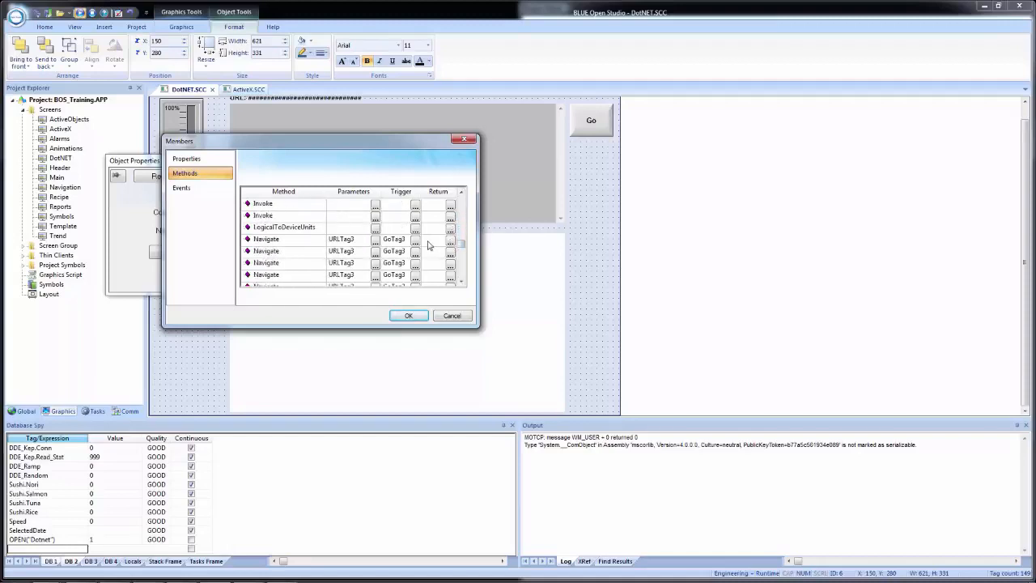
left_click(401, 318)
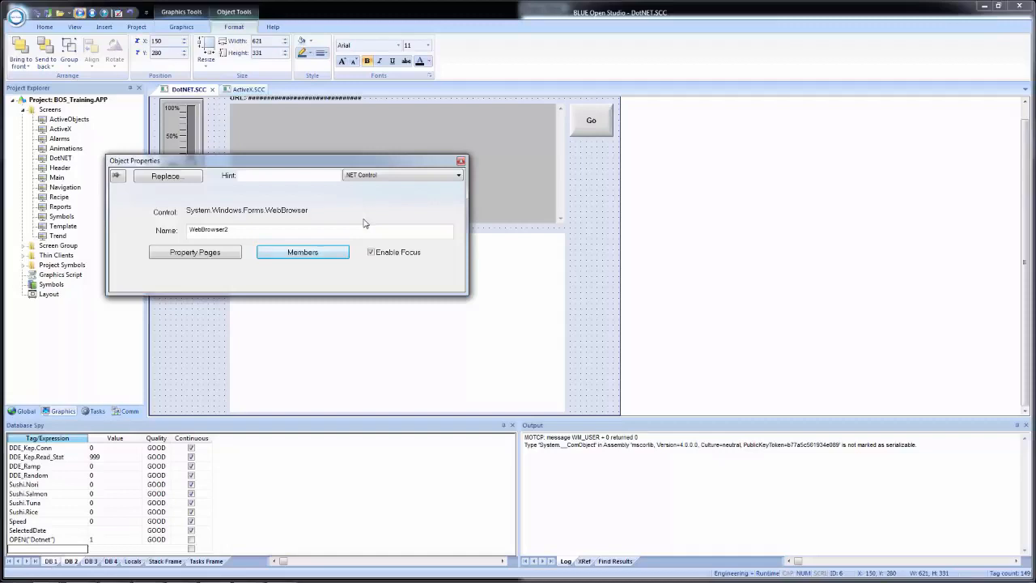
left_click(460, 162)
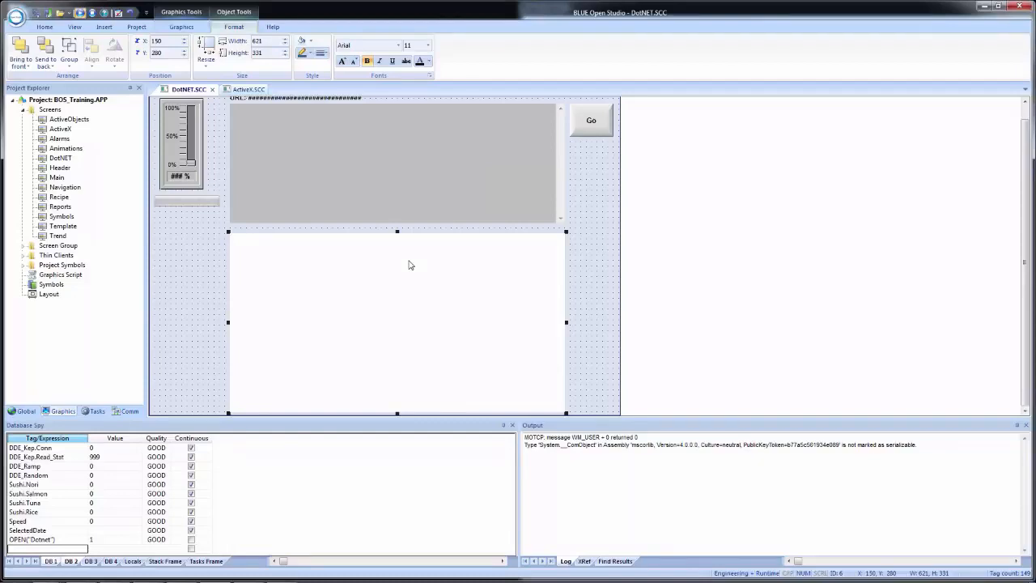
Copy the Website and PDF buttons from the ActiveX screen to the DotNET screen and place them beside the lower browser, below Go.
left_click(253, 89)
left_click(615, 228)
left_click_drag(571, 220, 617, 366)
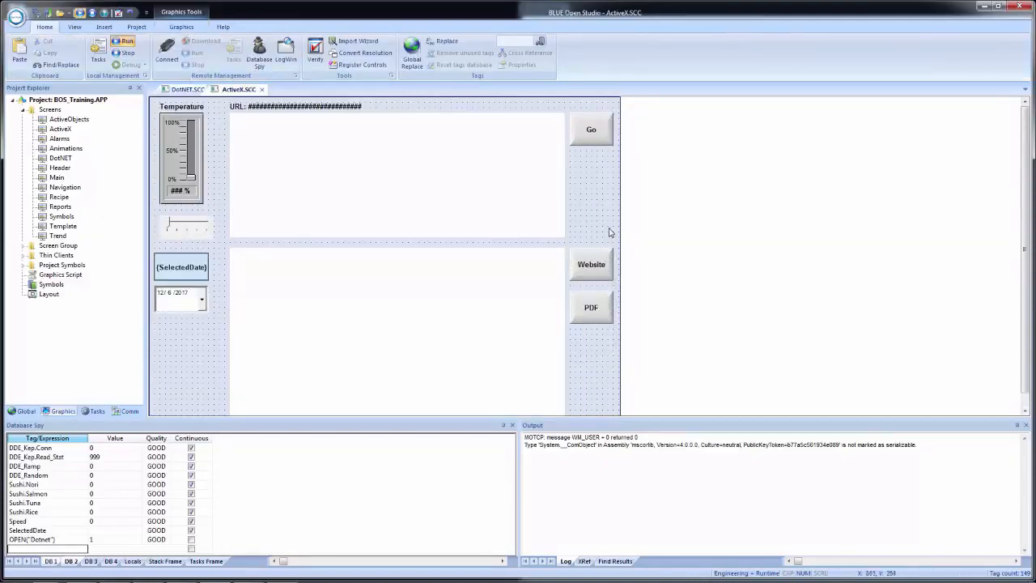
left_click_drag(617, 230, 566, 361)
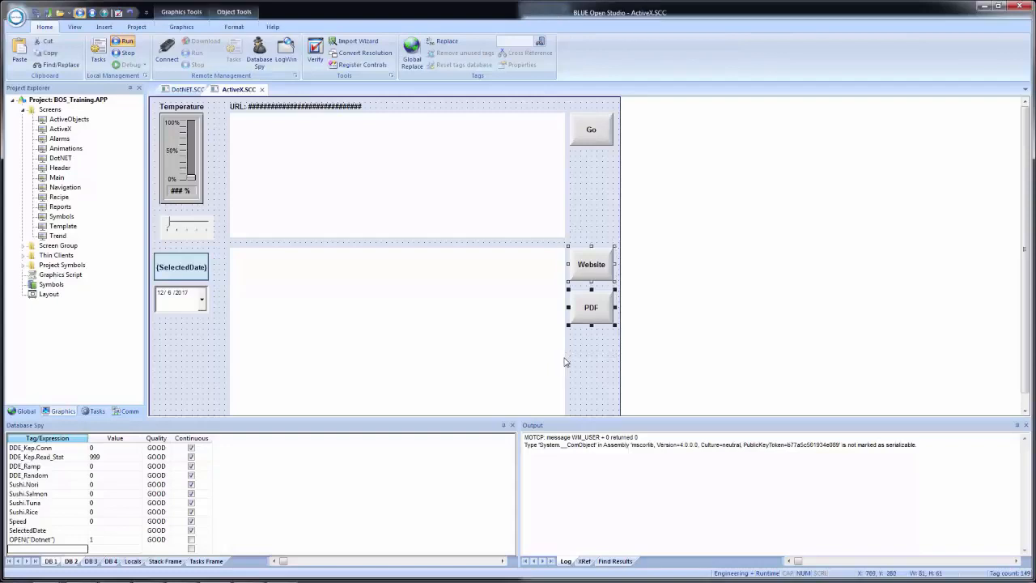
left_click(186, 89)
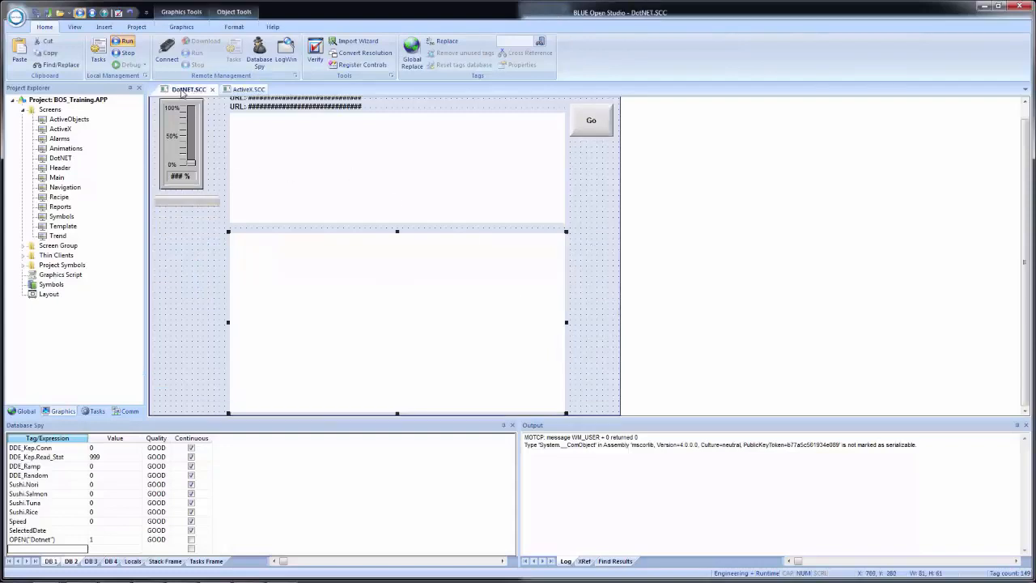
key("ctrl+v")
left_click_drag(167, 121, 584, 256)
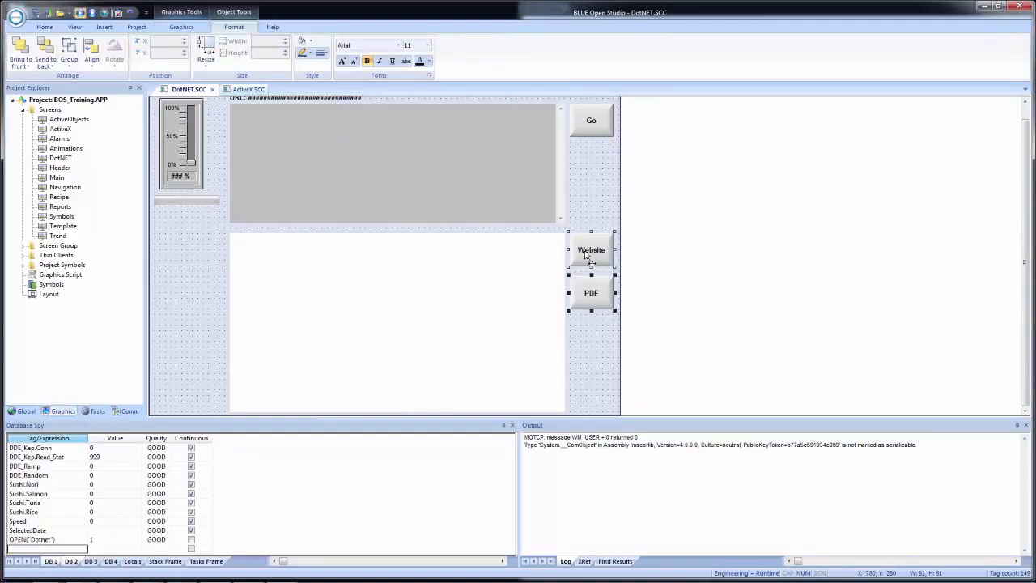
left_click(591, 348)
left_click(595, 253)
double_click(593, 249)
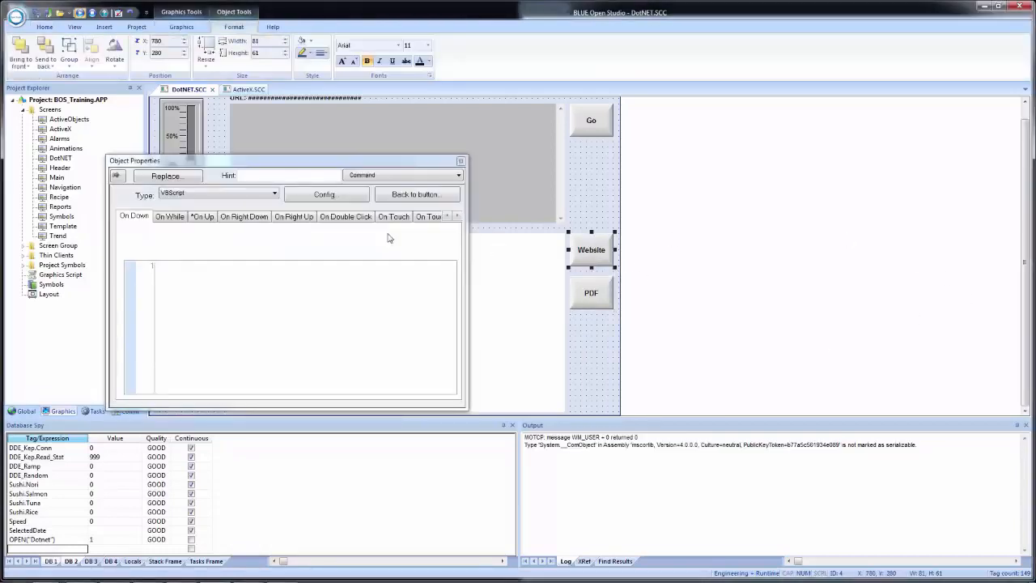
left_click(203, 217)
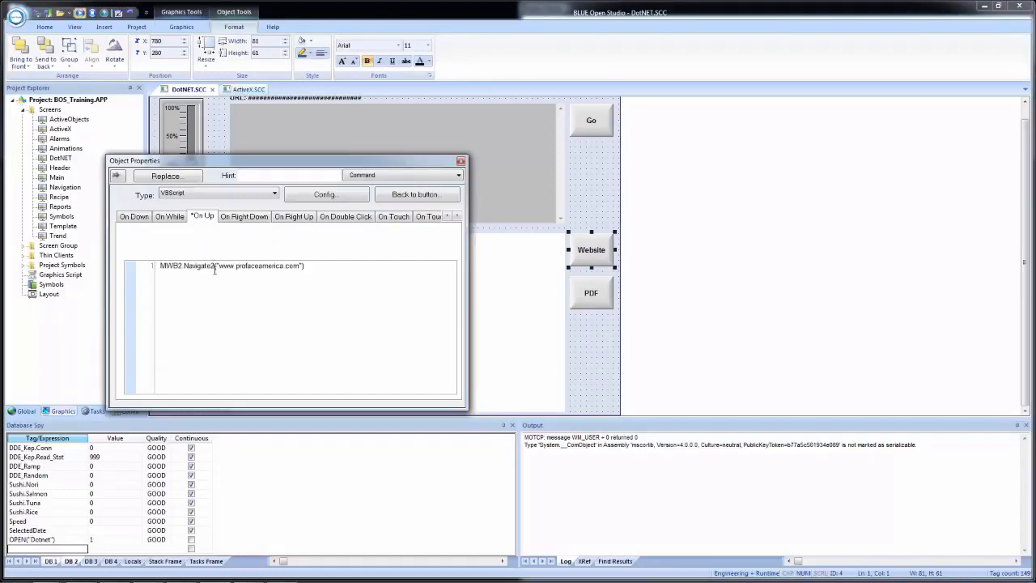
left_click_drag(219, 268, 155, 267)
key("Delete")
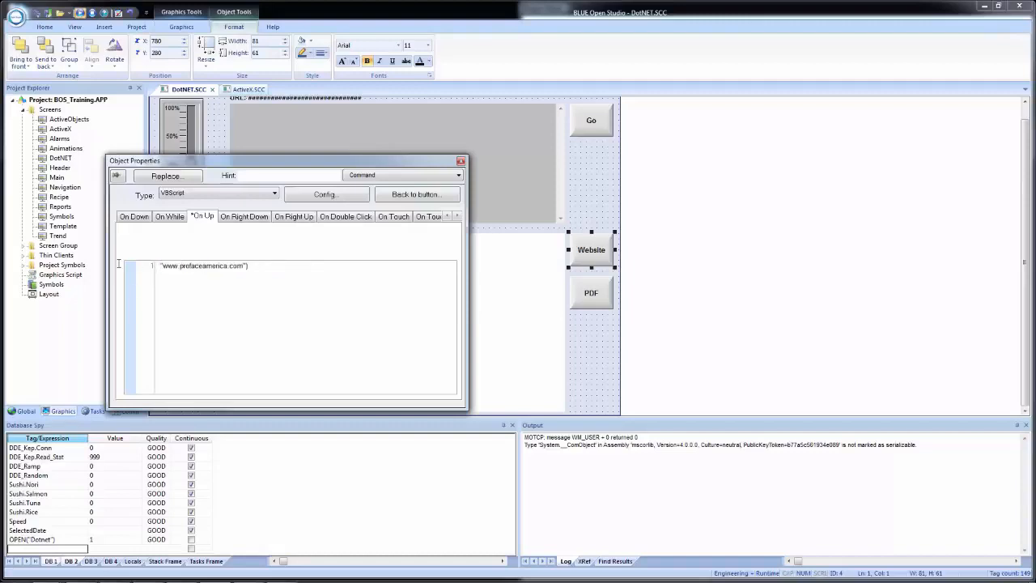
type("$URLTag3 =")
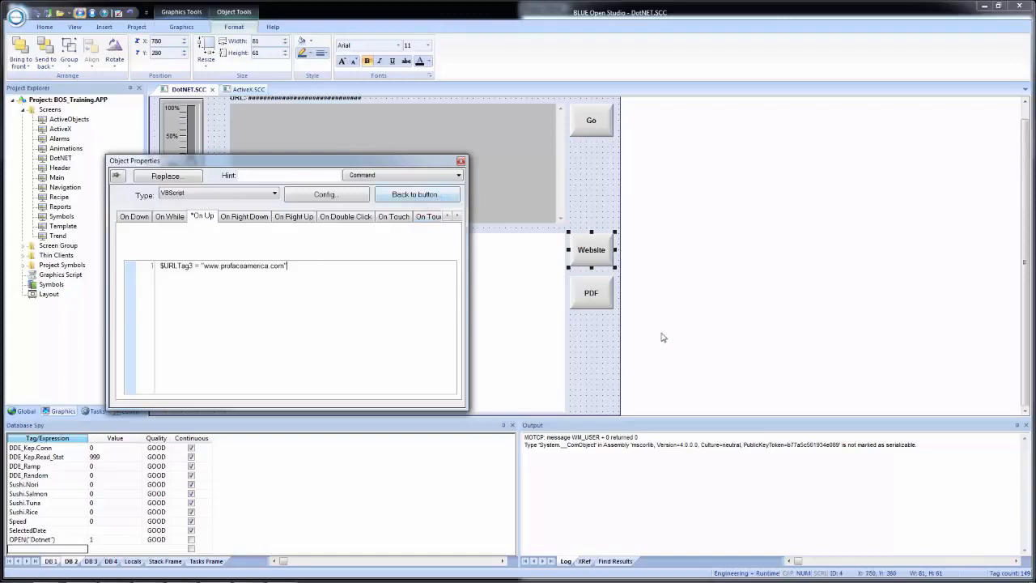
Change the PDF button's On Up script to $URLTag3 = $GetAppPath() & "BOSDS.pdf".
left_click(589, 298)
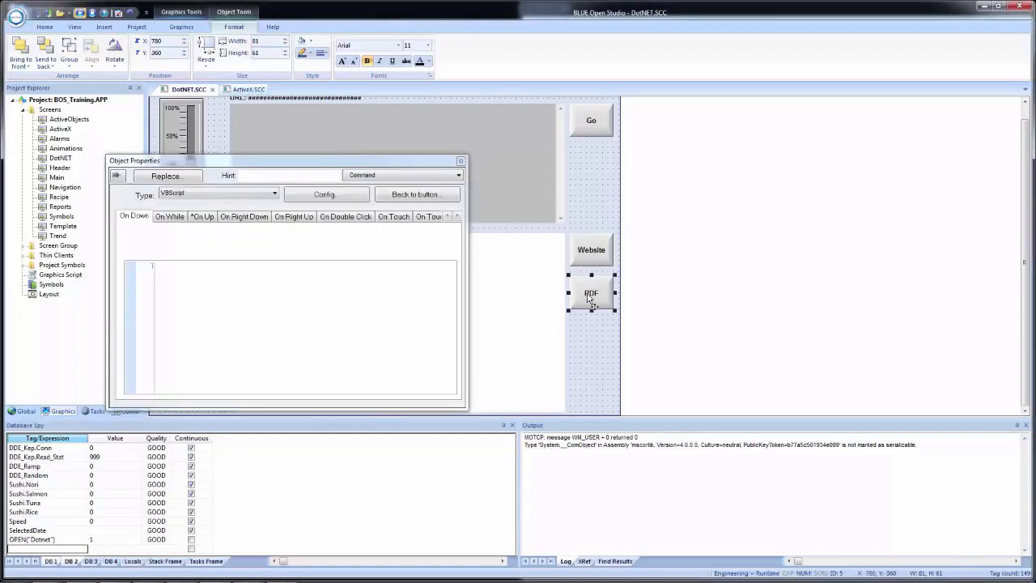
left_click(201, 217)
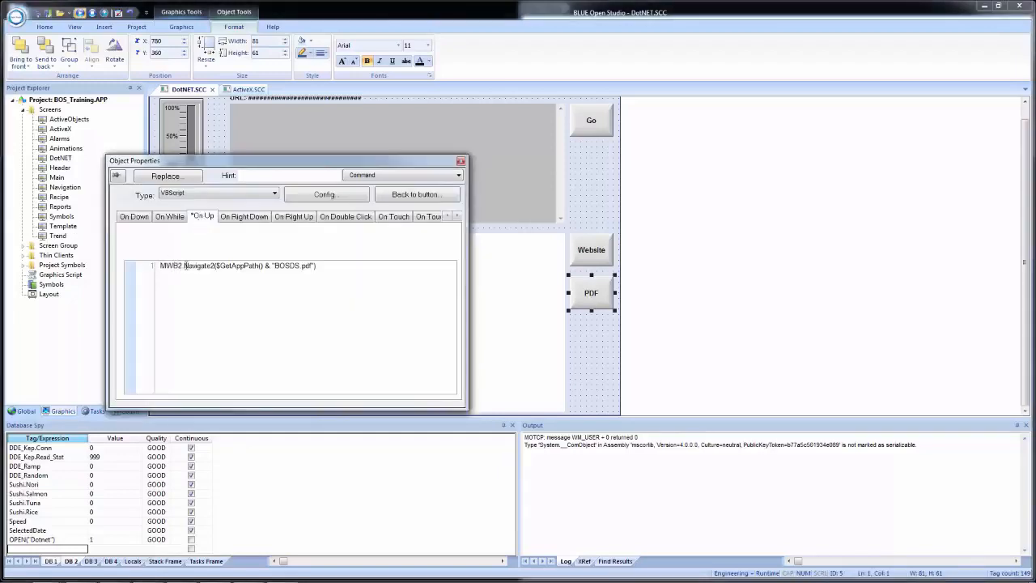
left_click_drag(217, 266, 158, 266)
key("Delete")
type("$ur")
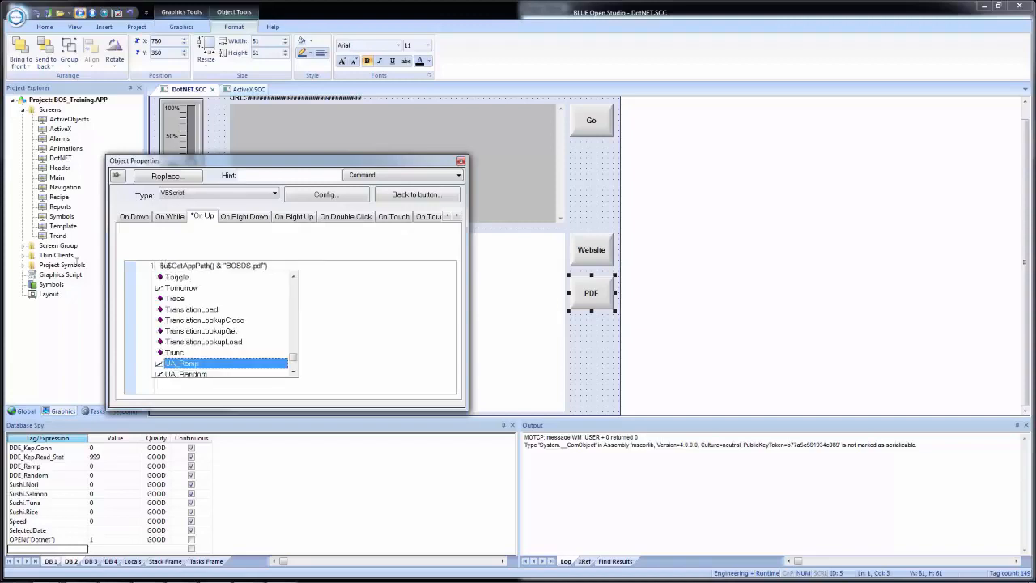
key("Down")
key("Down")
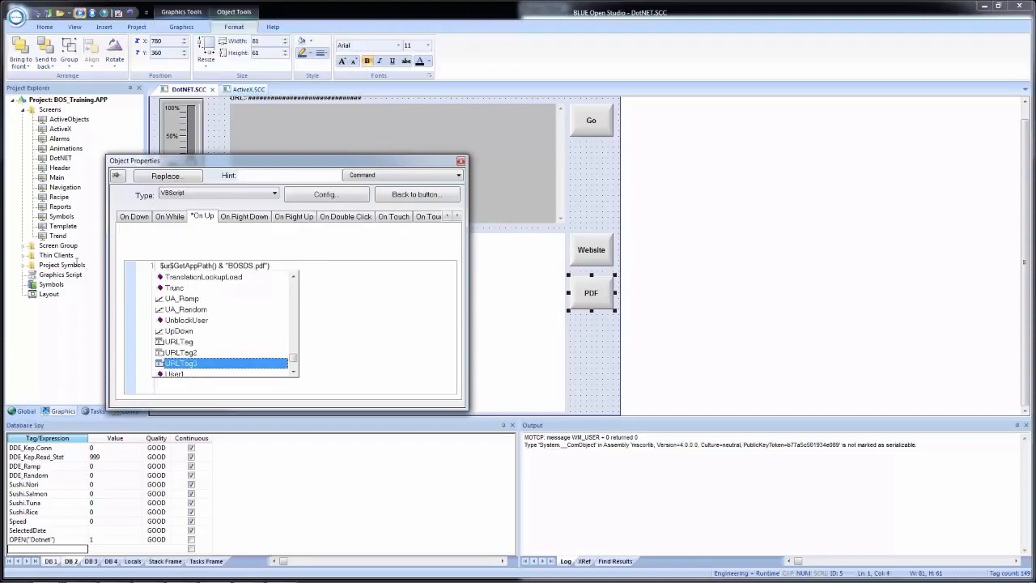
key("Return")
type("=")
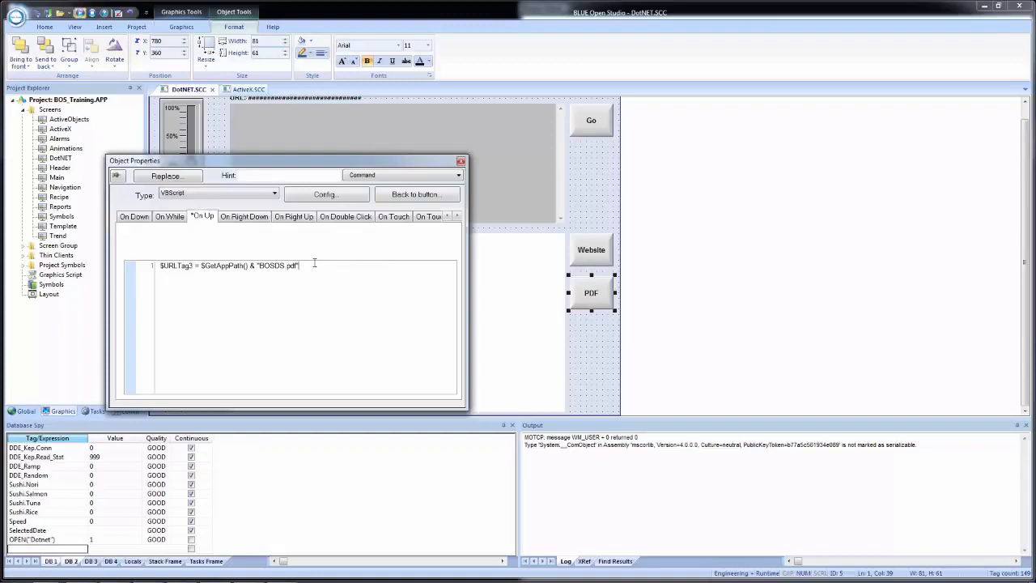
left_click(581, 341)
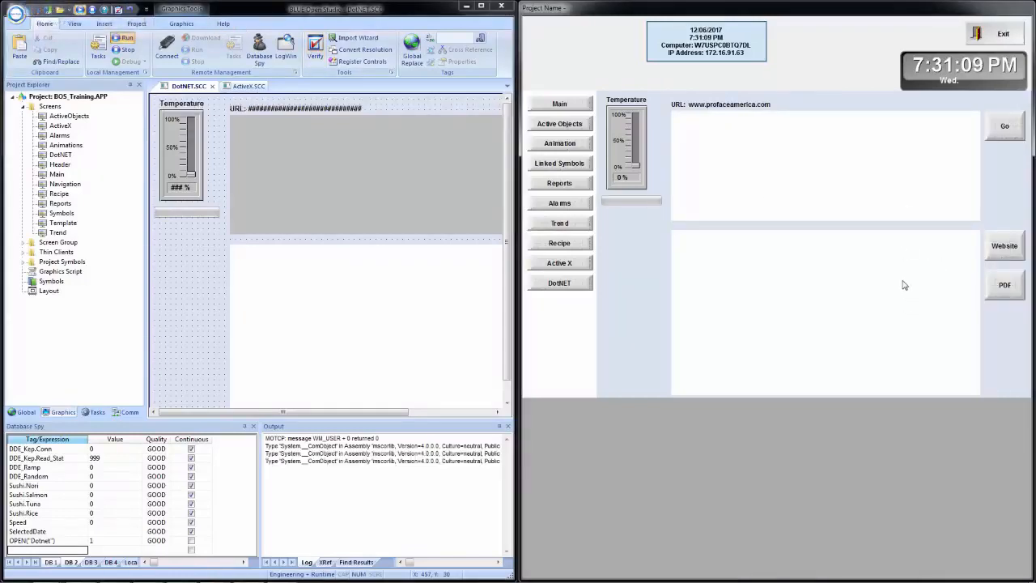
Test the Website and PDF buttons on the DotNET screen in the running project.
left_click(1002, 247)
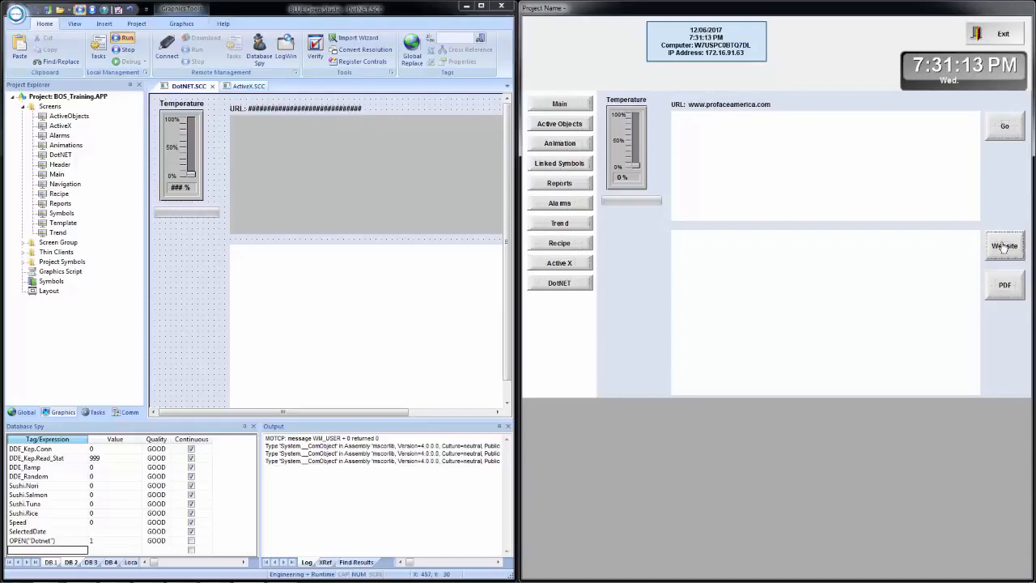
left_click(1003, 289)
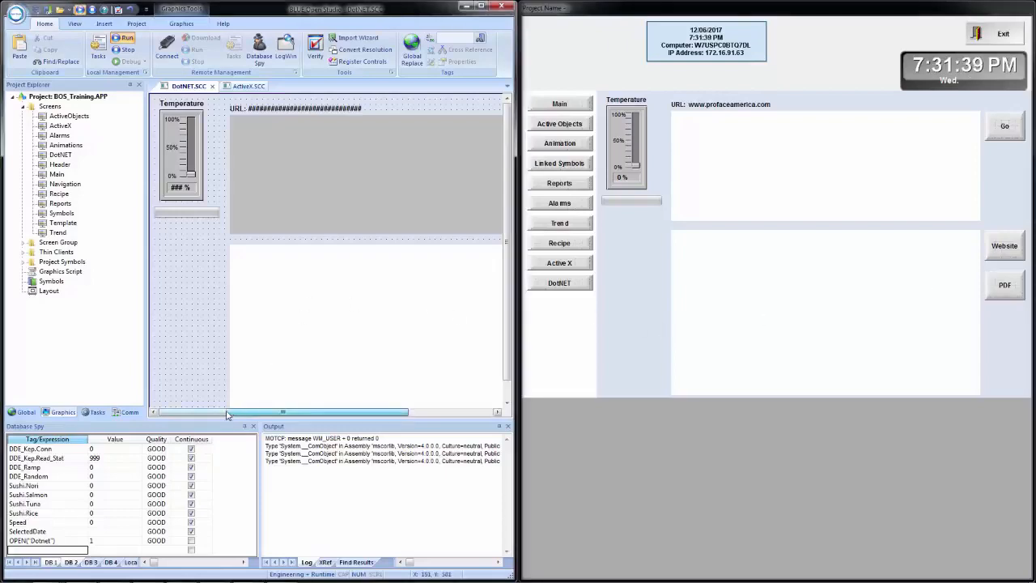
Duplicate the Go button on the DotNET screen and place the copy below the PDF button at X 780, Y 440.
left_click_drag(230, 414, 337, 432)
left_click(482, 131)
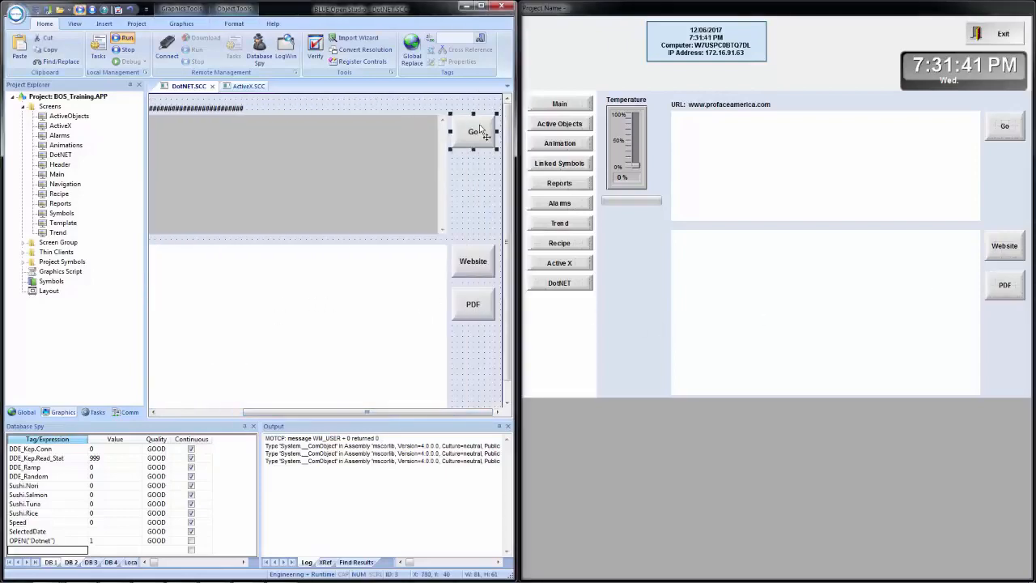
left_click_drag(476, 132, 495, 353)
Set the On Up toggle tag of the copied Go button to GoTag3.
double_click(482, 344)
left_click(207, 217)
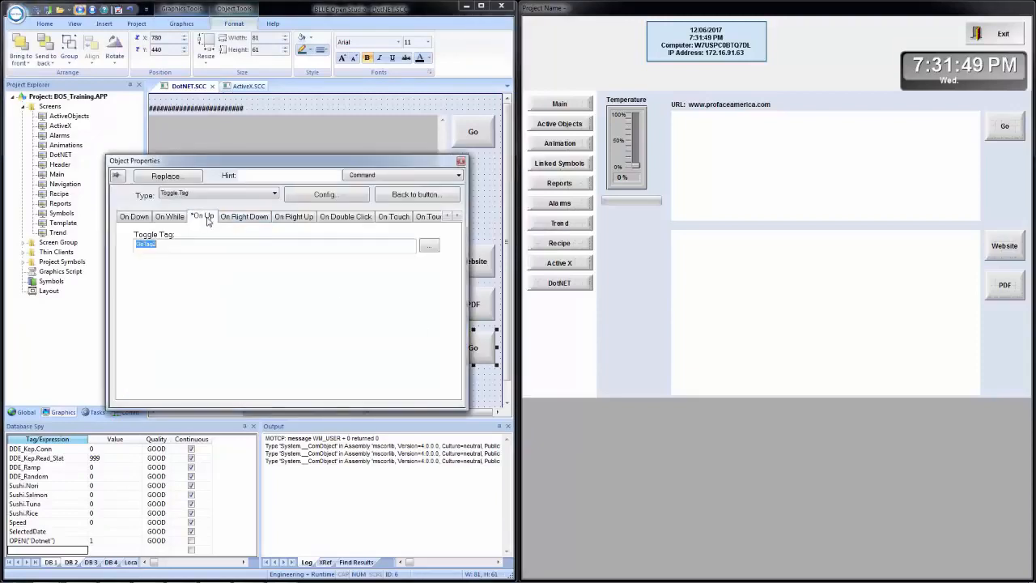
left_click(165, 247)
type("3")
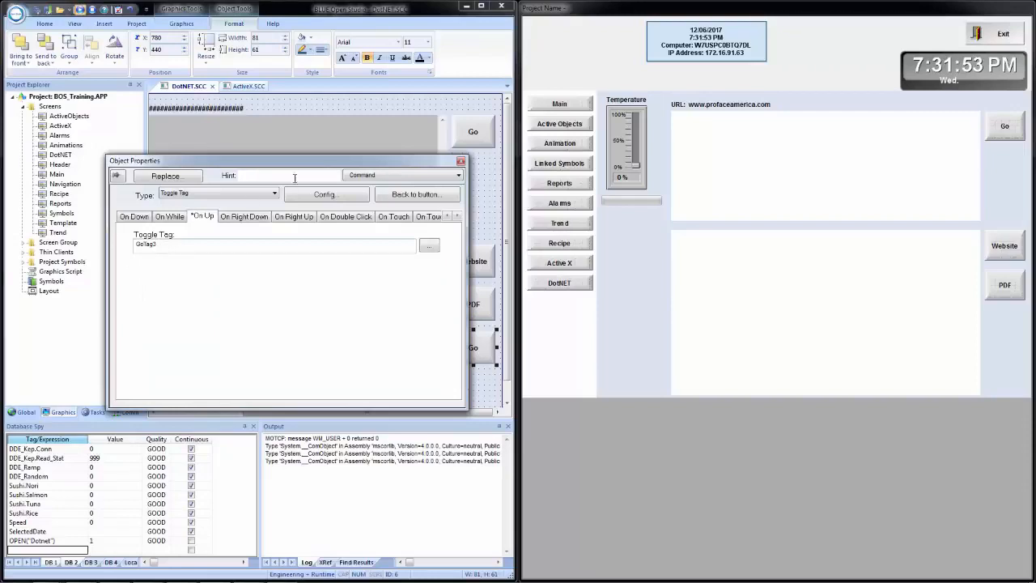
Save the DotNET screen and test the new Go button in the running project with the website and the PDF.
left_click(486, 194)
left_click(37, 10)
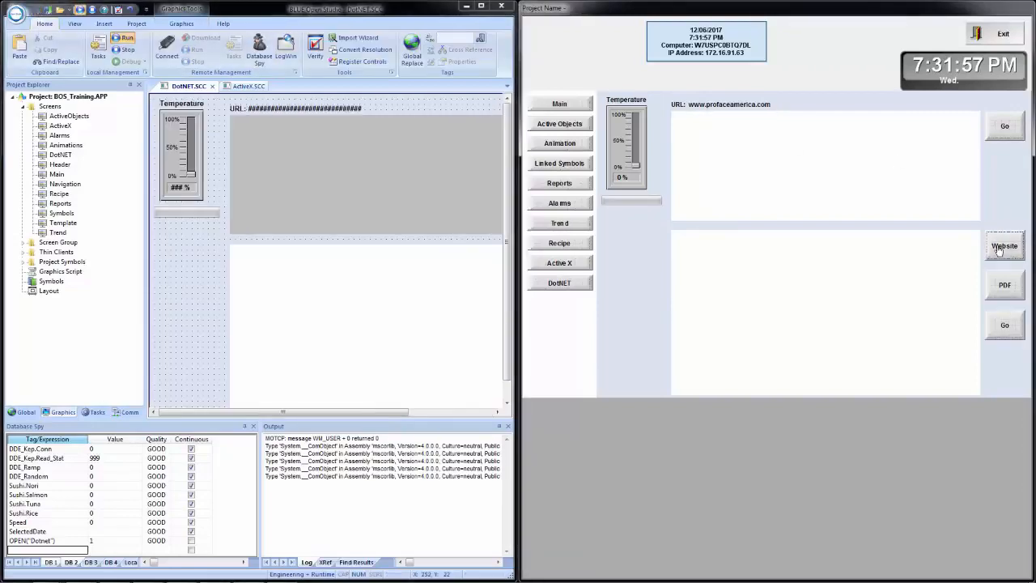
left_click(1017, 328)
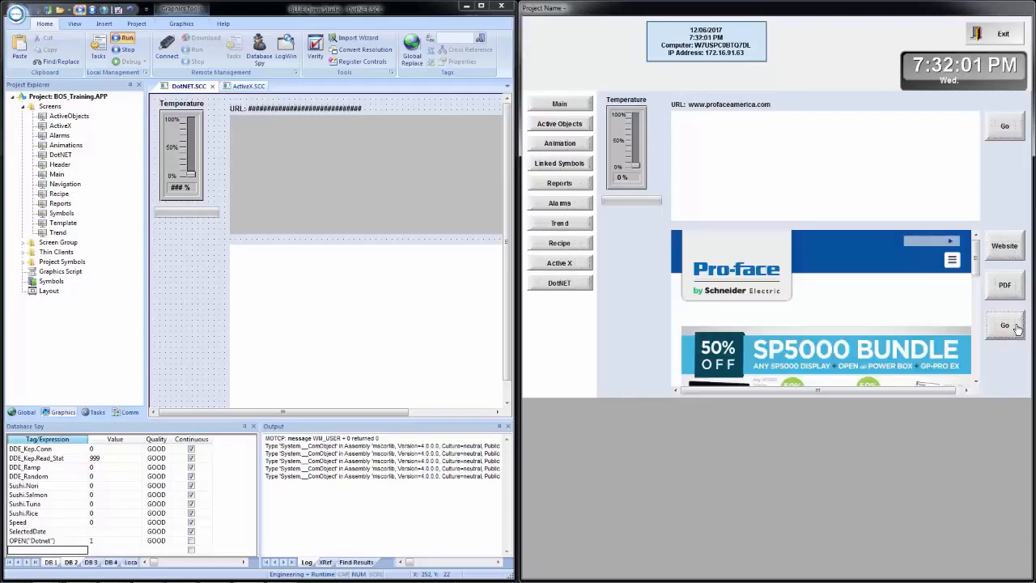
left_click(1013, 289)
left_click(1015, 332)
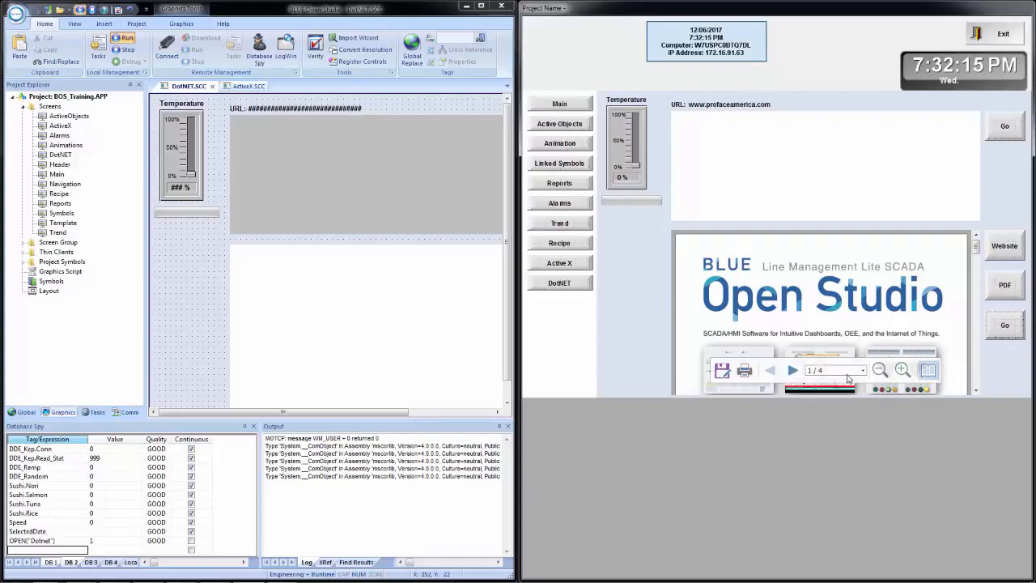
Page forward and back through the PDF in the lower browser and switch it to the full reader interface.
left_click(795, 369)
left_click(769, 370)
left_click(931, 371)
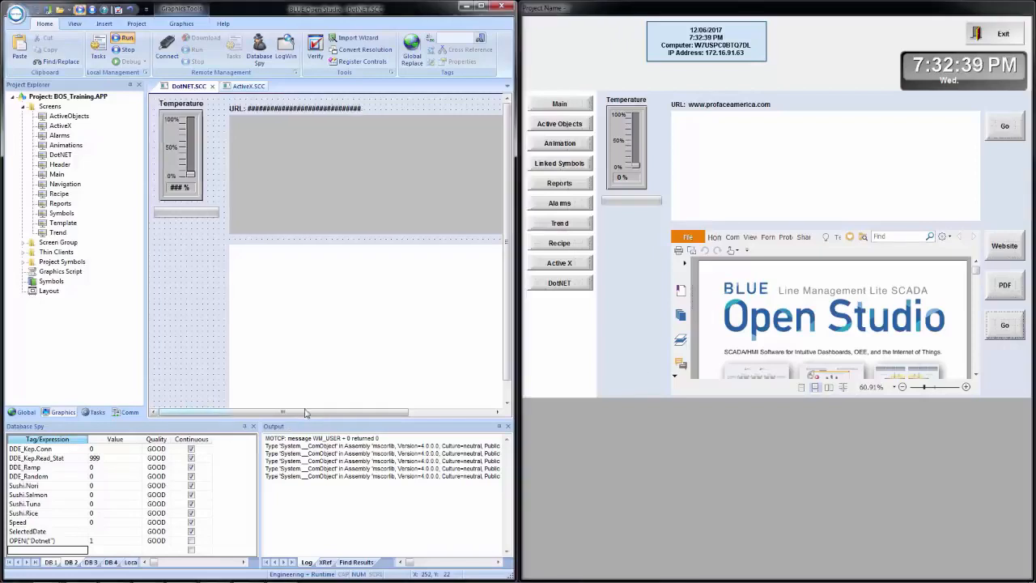
Try commenting out the URLTag3 line in the Website button's On Up script and referencing WebBrowser2 below it.
left_click_drag(293, 413, 399, 407)
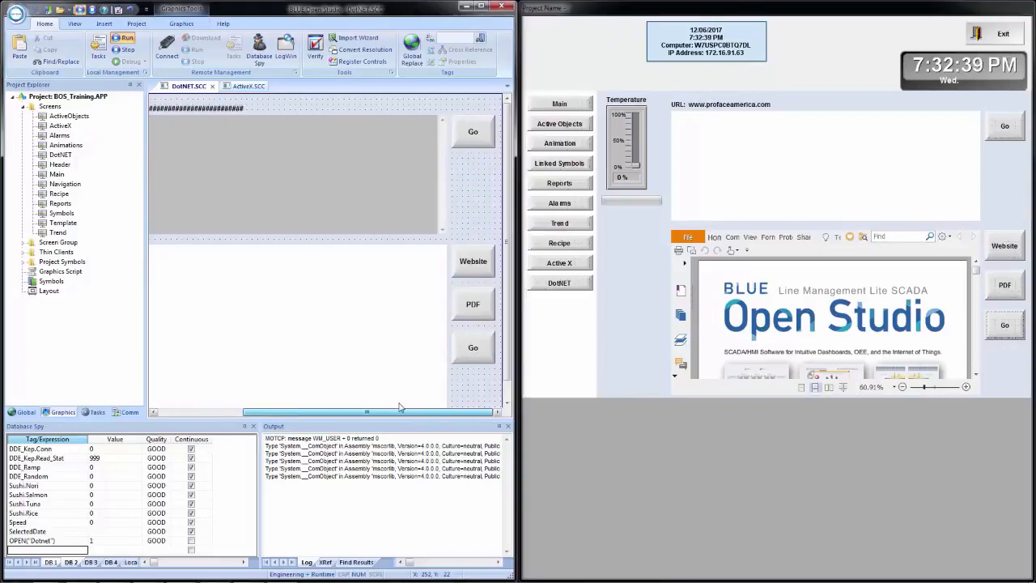
left_click(467, 267)
double_click(468, 267)
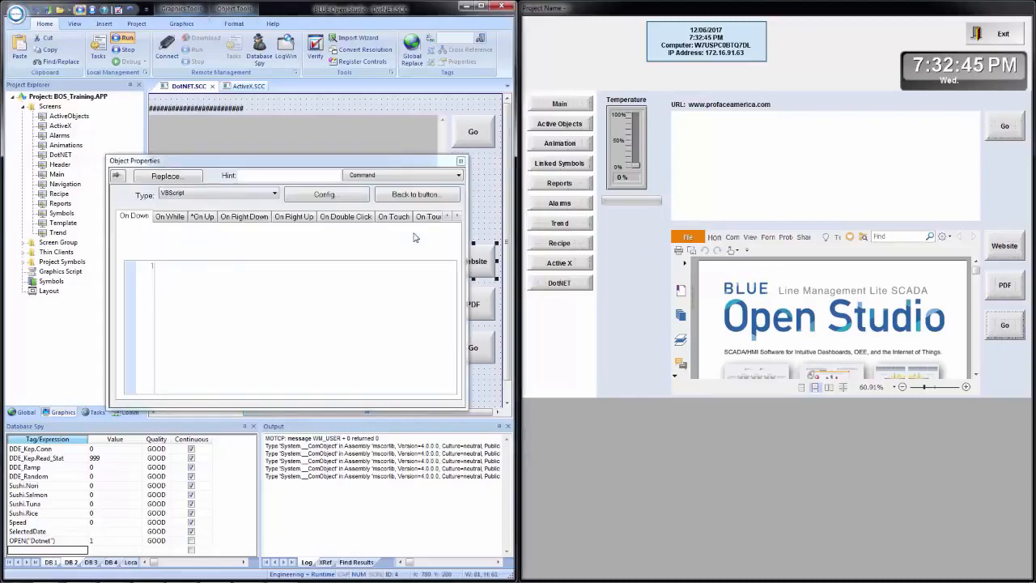
left_click(203, 217)
left_click(305, 264)
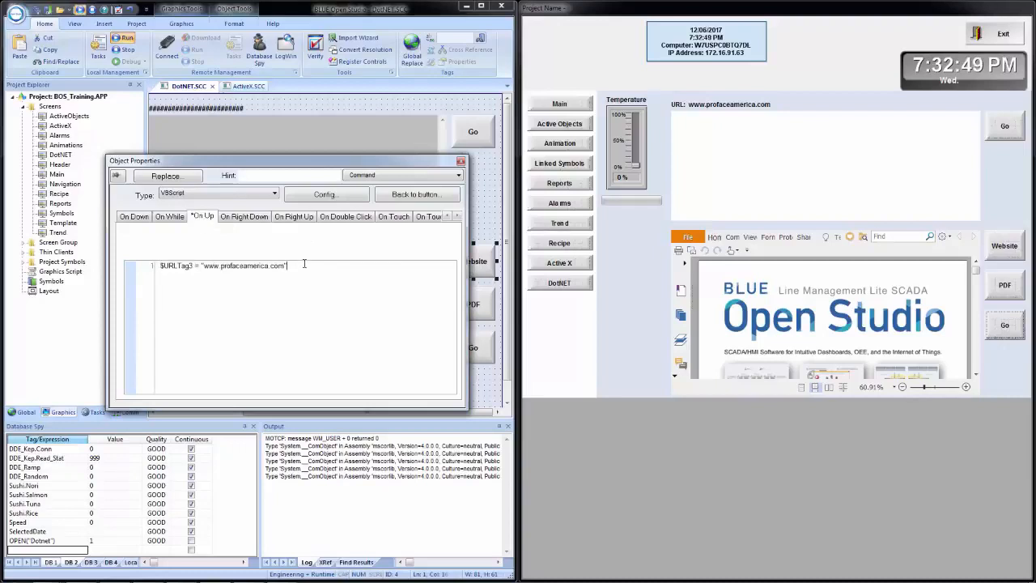
key("Home")
type("'")
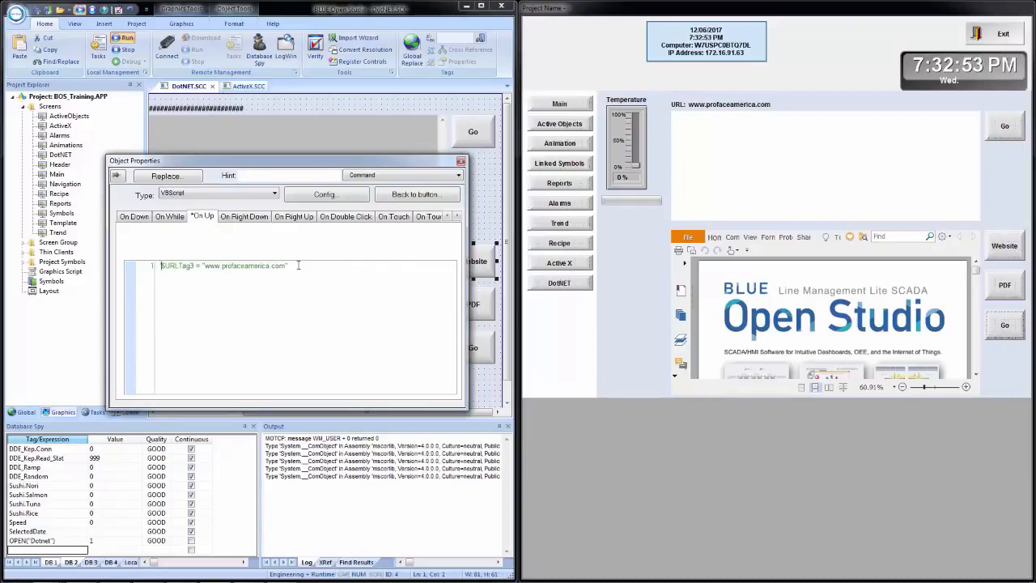
left_click(299, 265)
key("Return")
type("WebBrowser2")
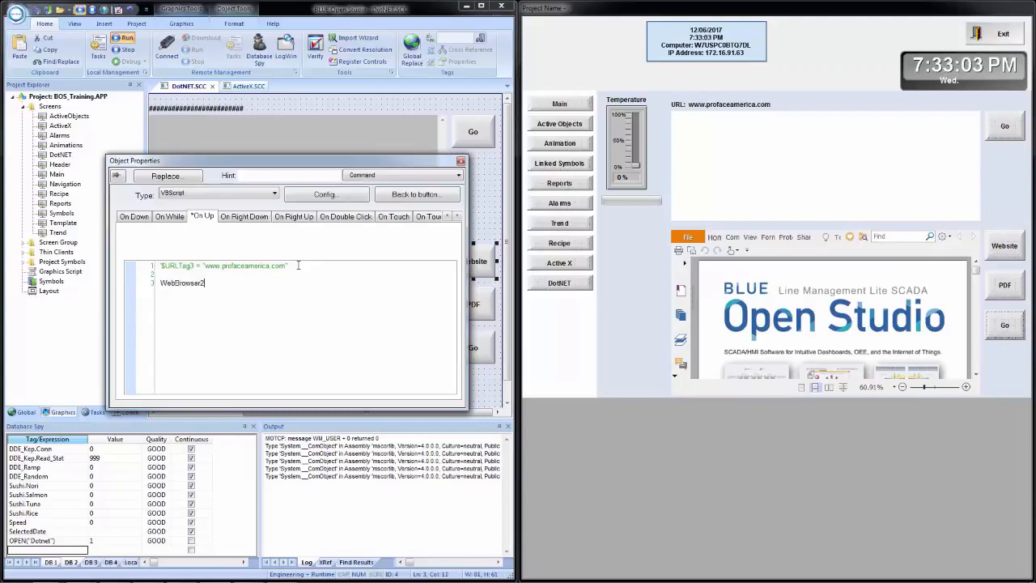
type(".")
key("BackSpace")
key("BackSpace")
key("BackSpace")
key("BackSpace")
key("BackSpace")
key("BackSpace")
key("BackSpace")
key("BackSpace")
key("BackSpace")
left_click(460, 160)
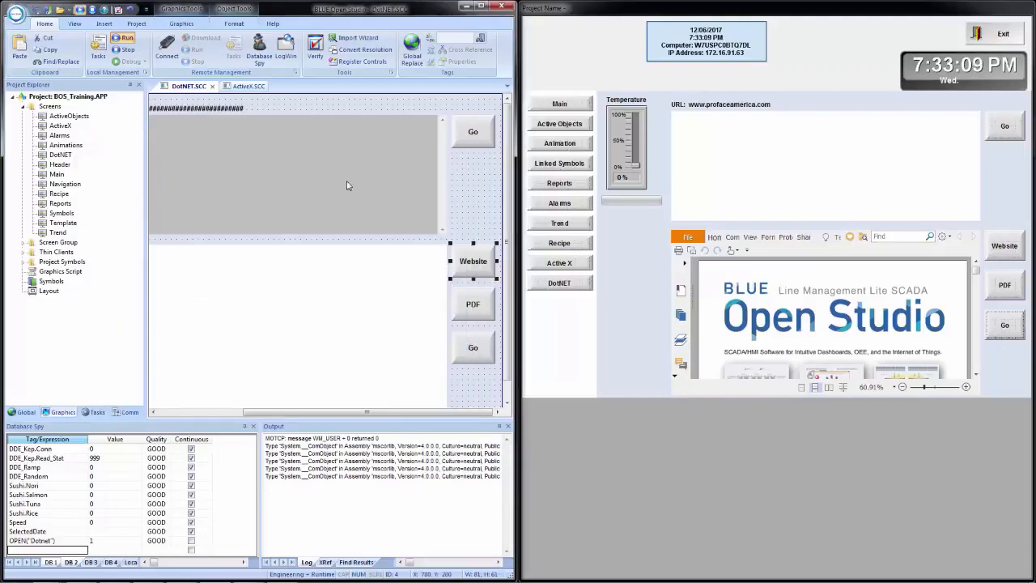
Try referencing the lower browser by its control name, WebBrowser2, in the Website button's On Up script.
double_click(305, 334)
key("ctrl+c")
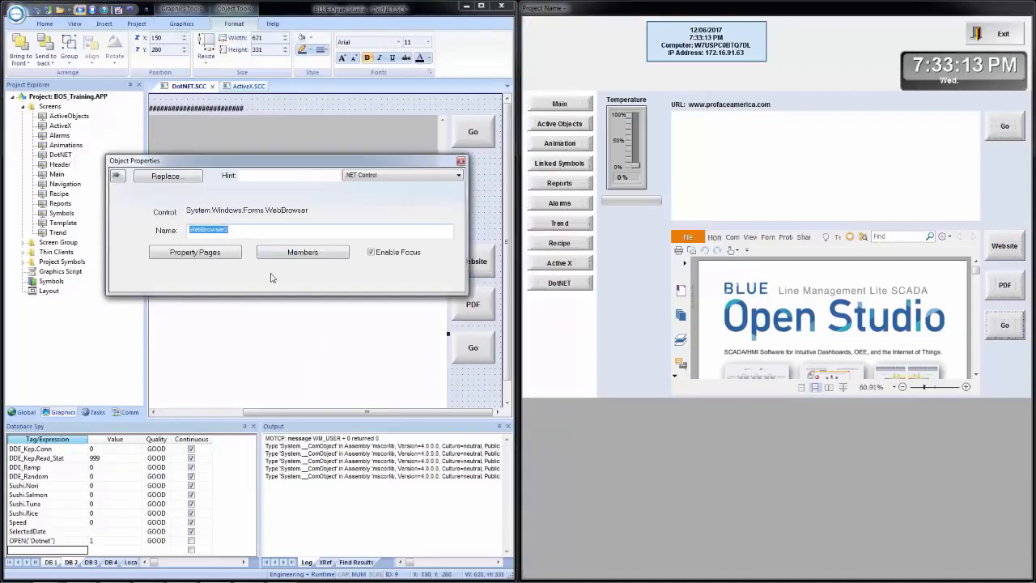
left_click(473, 259)
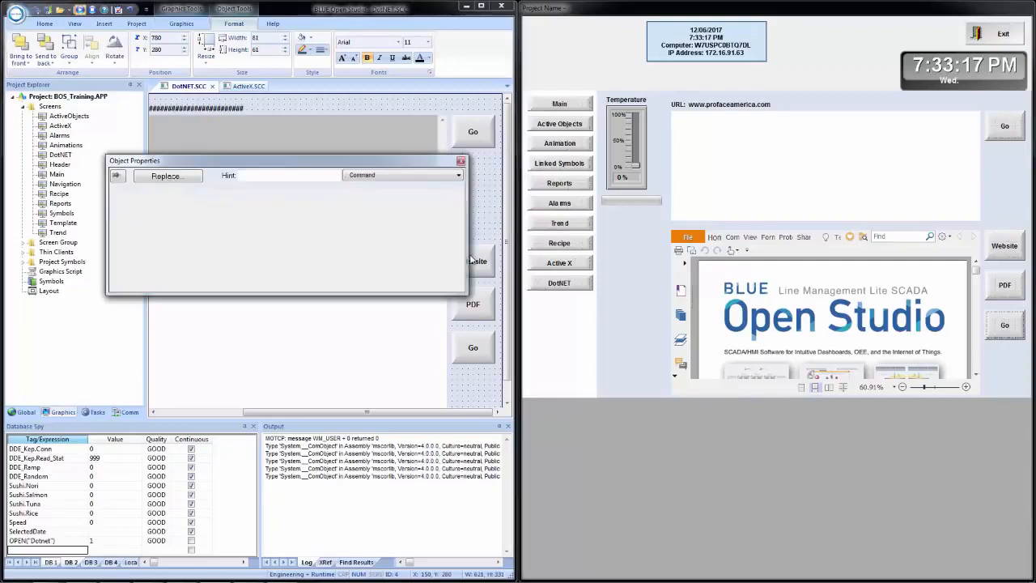
left_click(201, 218)
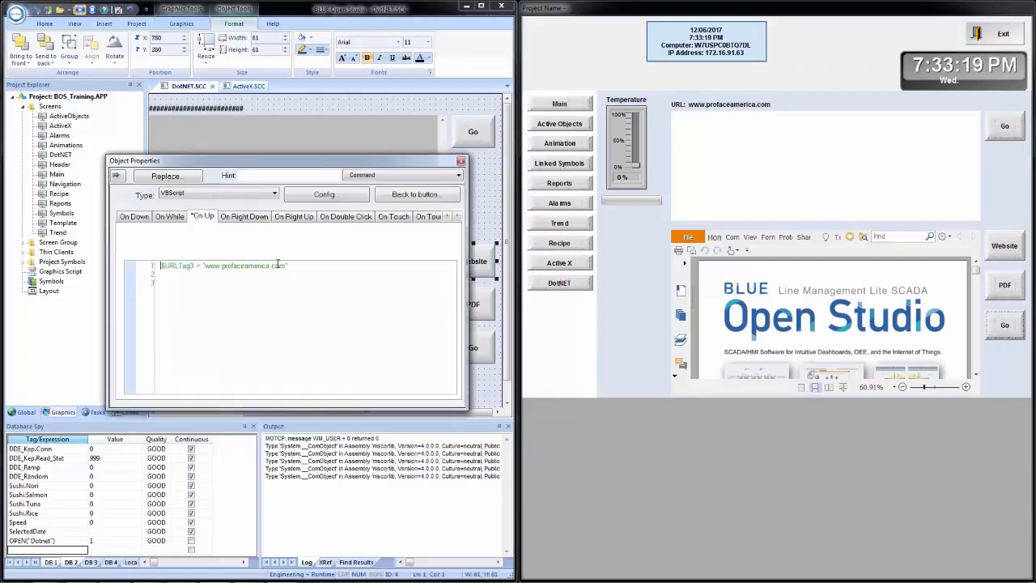
key("ctrl+v")
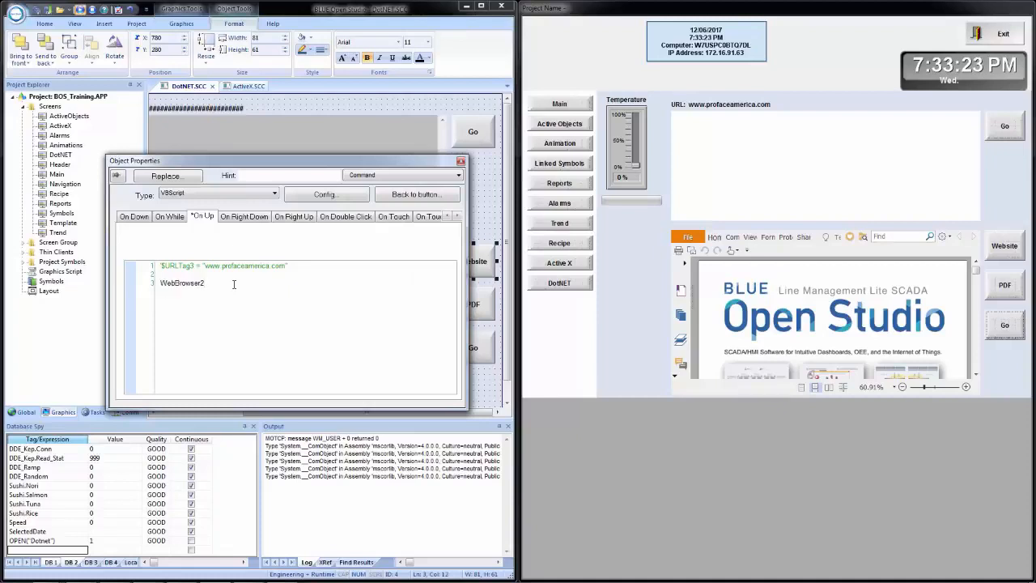
type(".")
key("BackSpace")
key("BackSpace")
key("BackSpace")
key("BackSpace")
key("BackSpace")
key("BackSpace")
key("BackSpace")
key("BackSpace")
key("BackSpace")
key("BackSpace")
key("BackSpace")
type("$web")
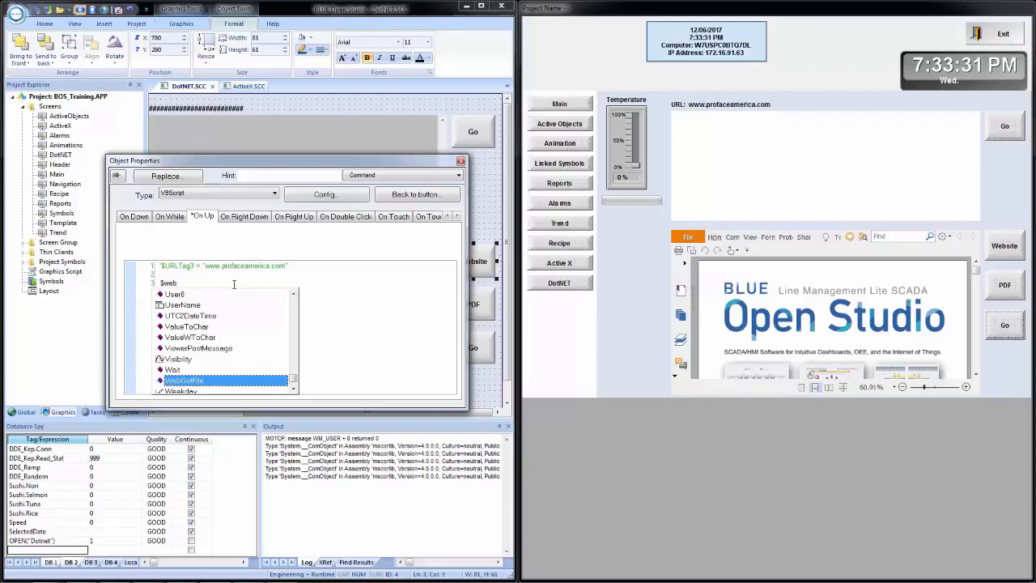
type("brow")
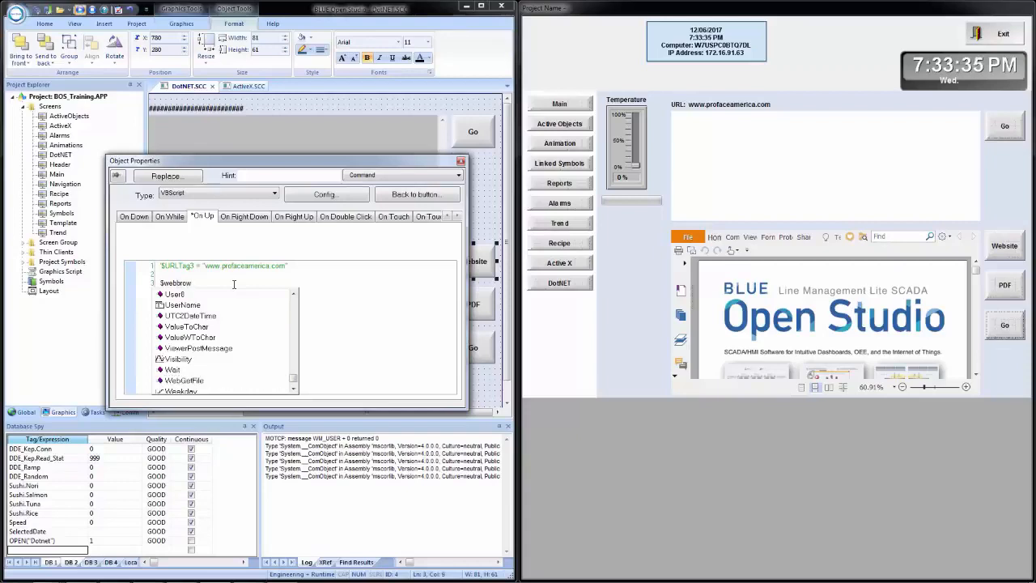
key("BackSpace")
key("BackSpace")
key("BackSpace")
key("BackSpace")
key("BackSpace")
key("BackSpace")
key("BackSpace")
key("BackSpace")
key("BackSpace")
key("Home")
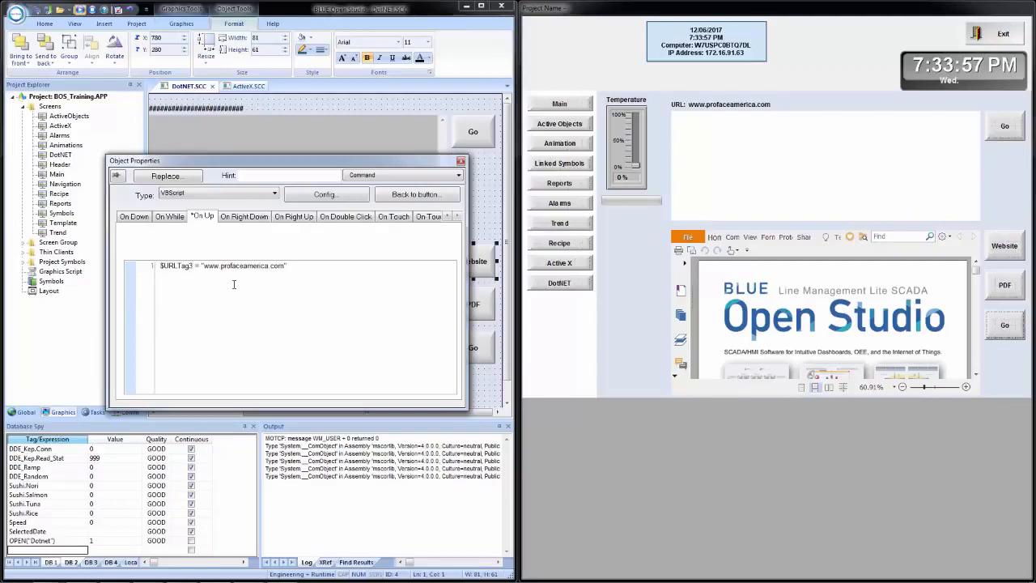
left_click(460, 161)
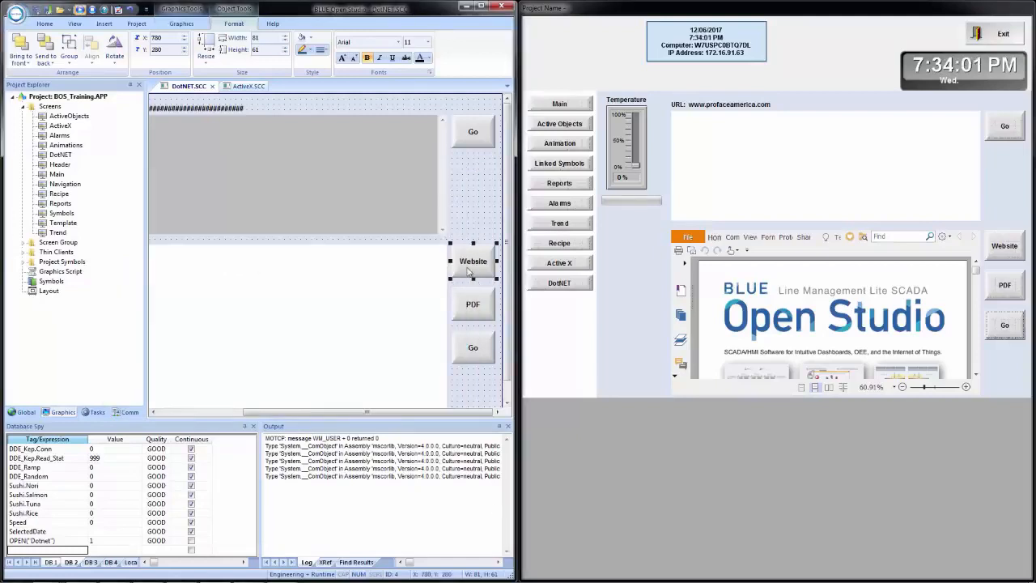
Check which toggle tag the lower Go button uses for its On Up event.
left_click(463, 347)
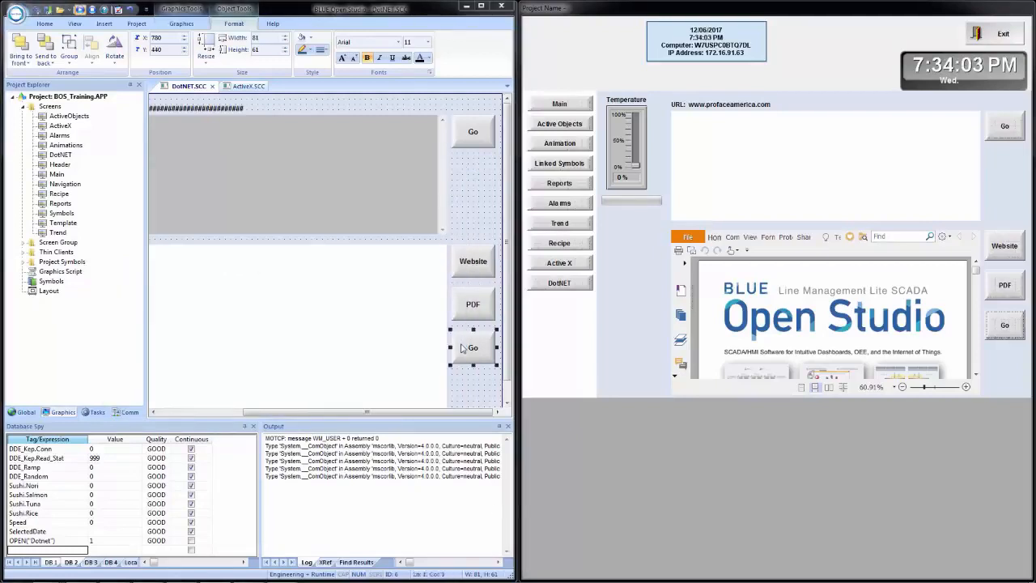
double_click(463, 348)
left_click(199, 217)
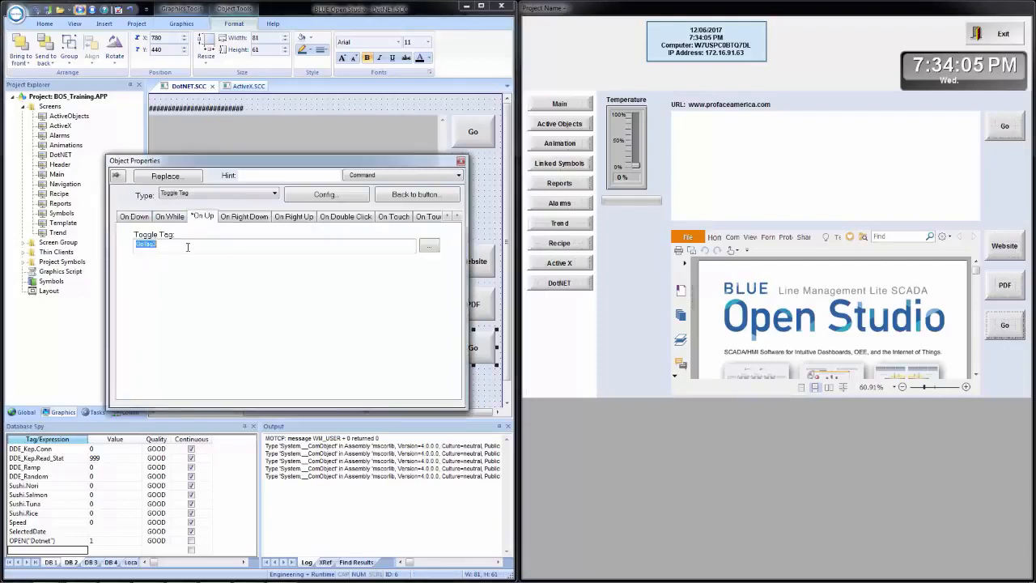
left_click(461, 160)
Add the line $GoTag3 = $GoTag3 + 1 below the URLTag3 line in the Website button's On Up script.
double_click(480, 270)
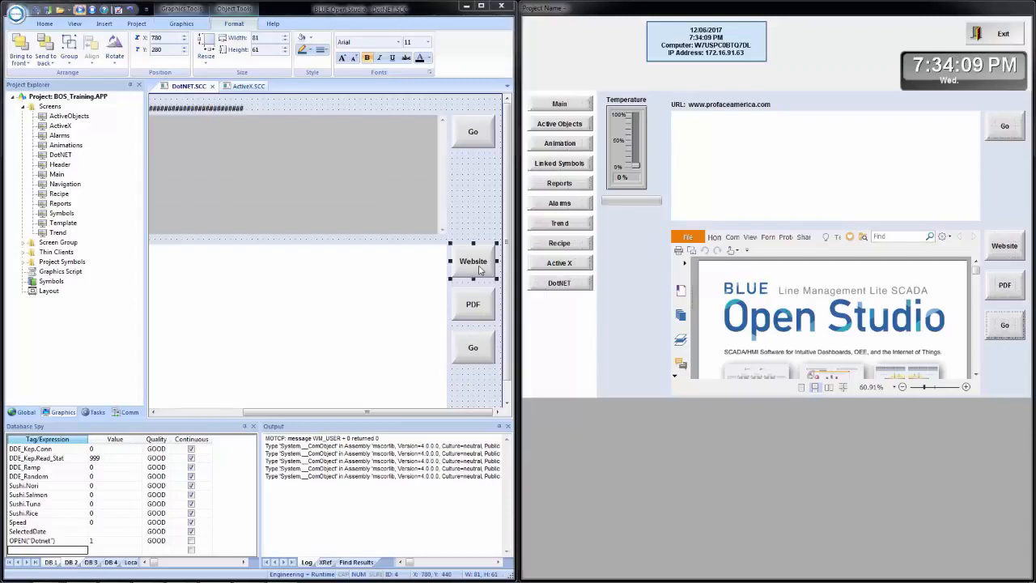
left_click(202, 216)
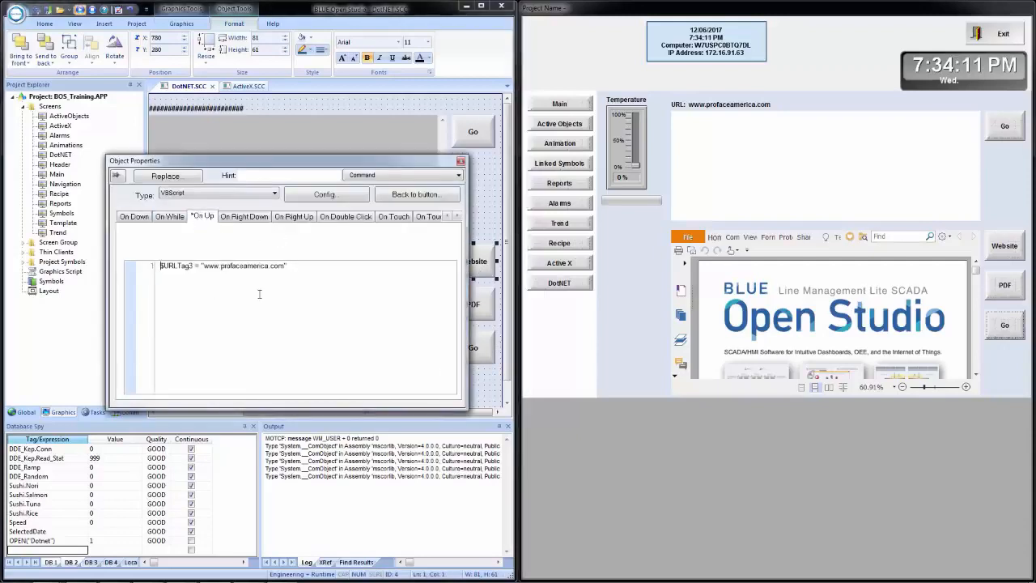
key("Return")
key("Return")
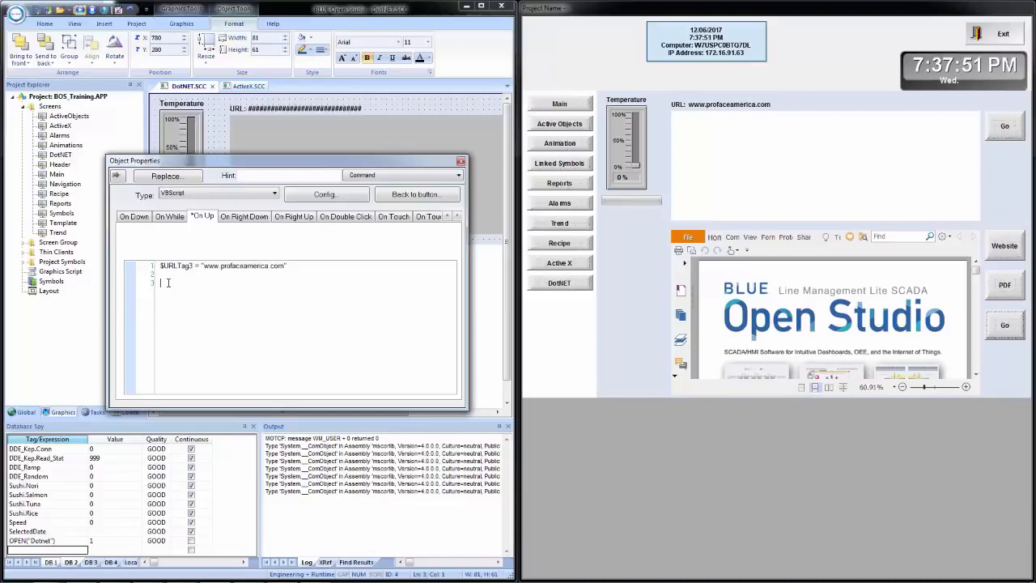
type("$go")
key("Down")
key("Down")
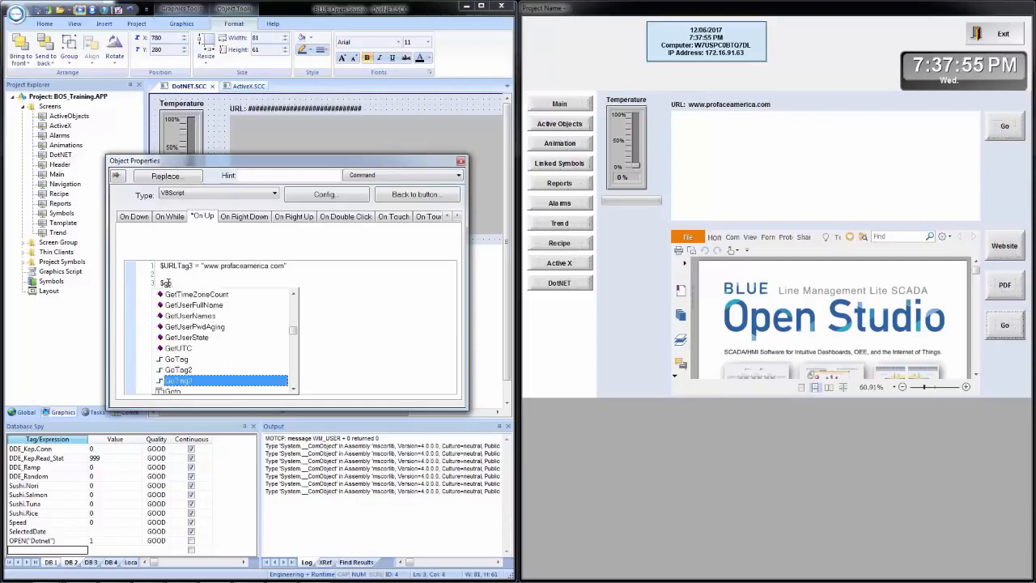
key("Return")
type("= ")
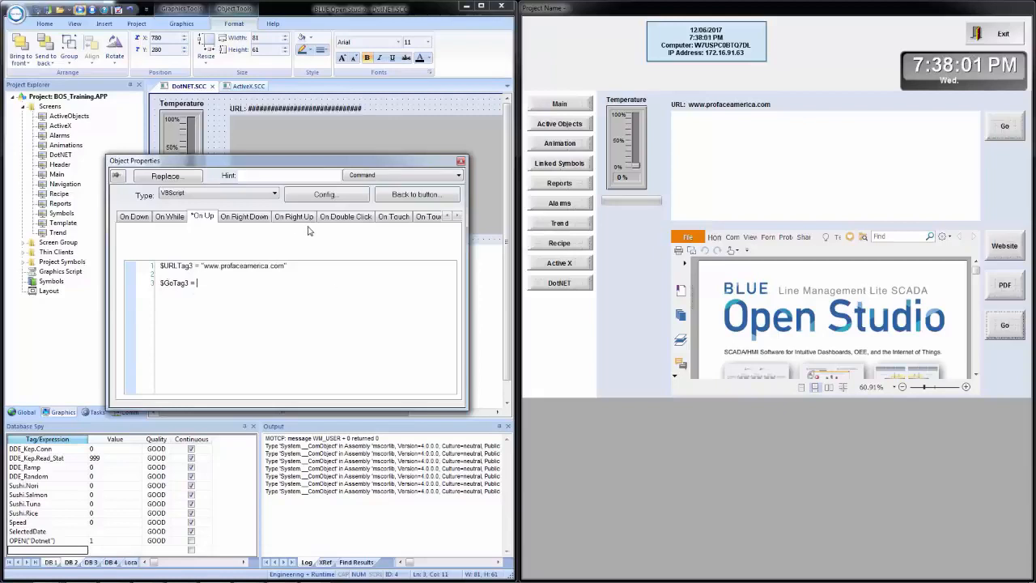
type("$got")
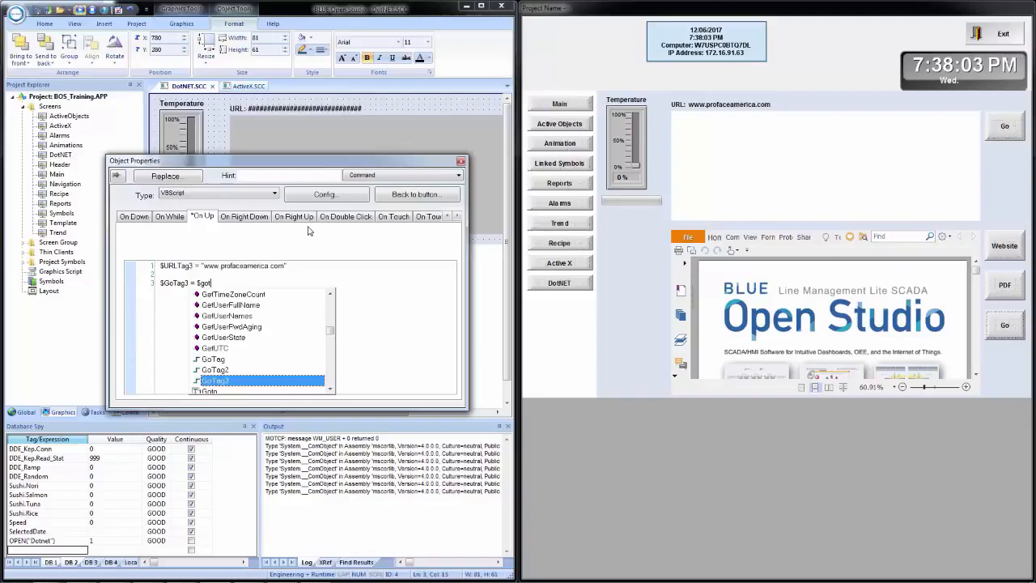
key("Return")
type("+ 1")
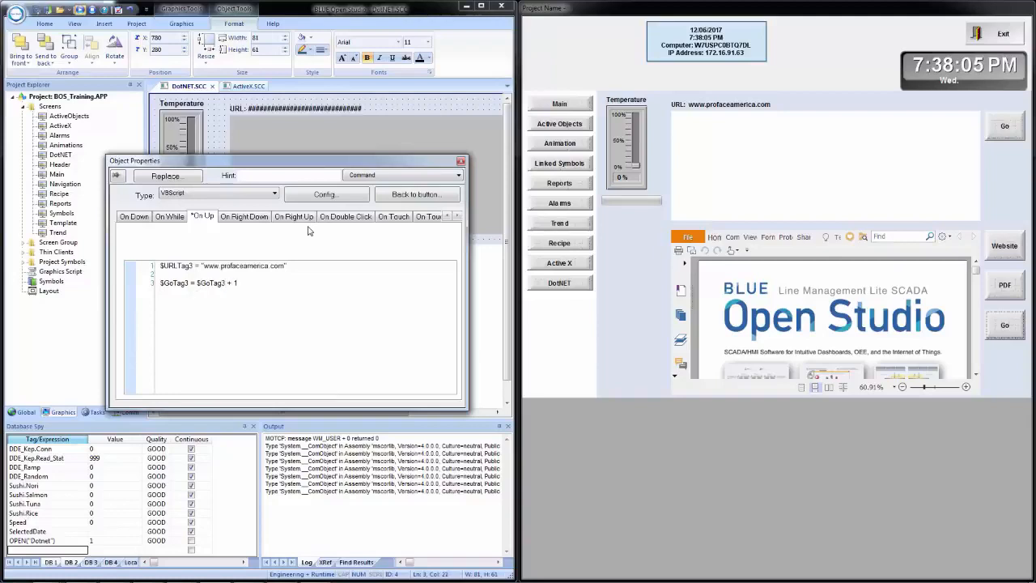
Run the script check on the Website button's On Up code.
right_click(335, 292)
left_click(365, 303)
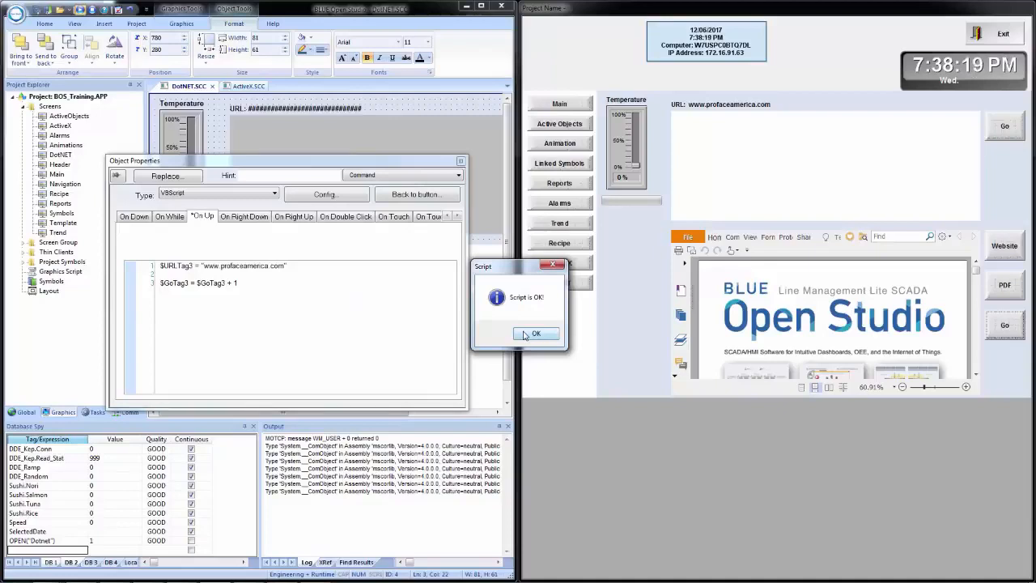
left_click(524, 334)
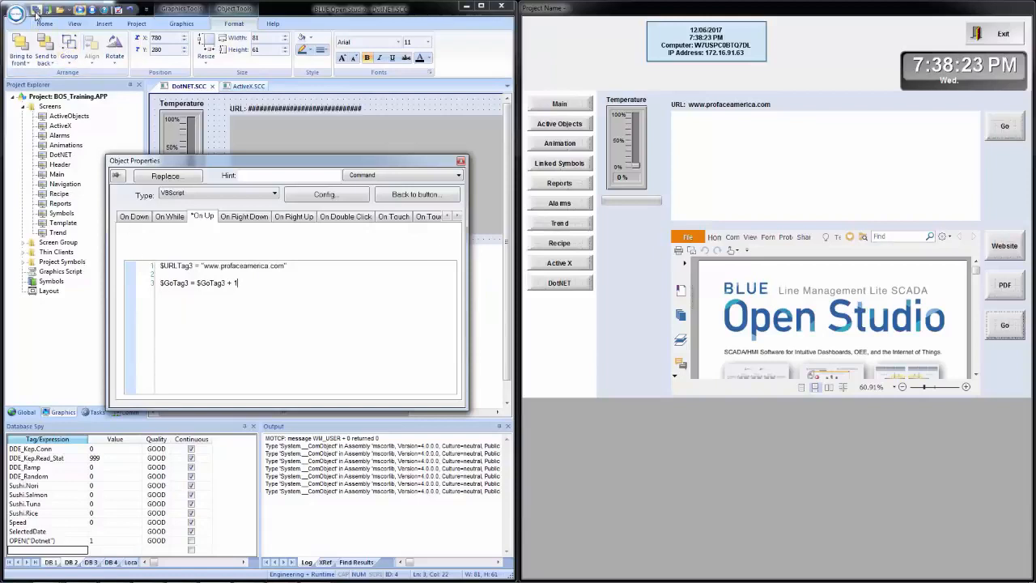
Copy the line $GoTag3 = $GoTag3 + 1 from the Website button's script into the PDF button's On Up script.
left_click_drag(238, 283, 116, 272)
key("ctrl+c")
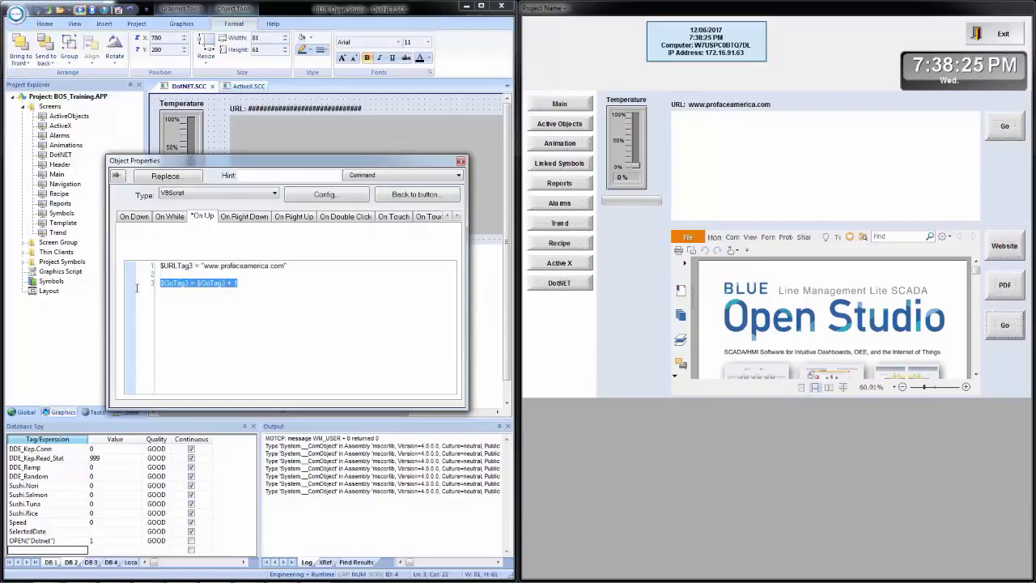
left_click(461, 160)
left_click(454, 415)
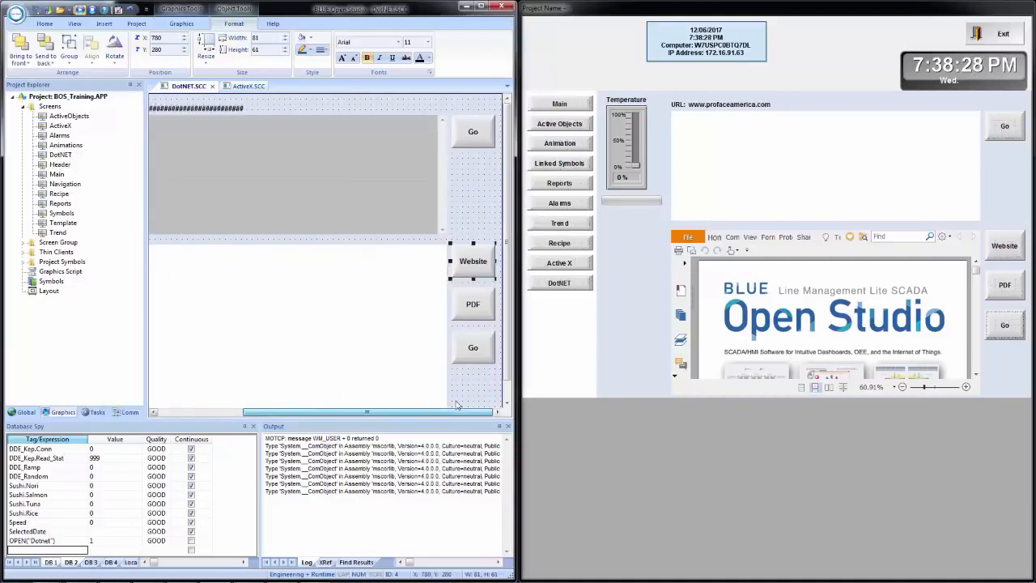
left_click(475, 307)
double_click(475, 307)
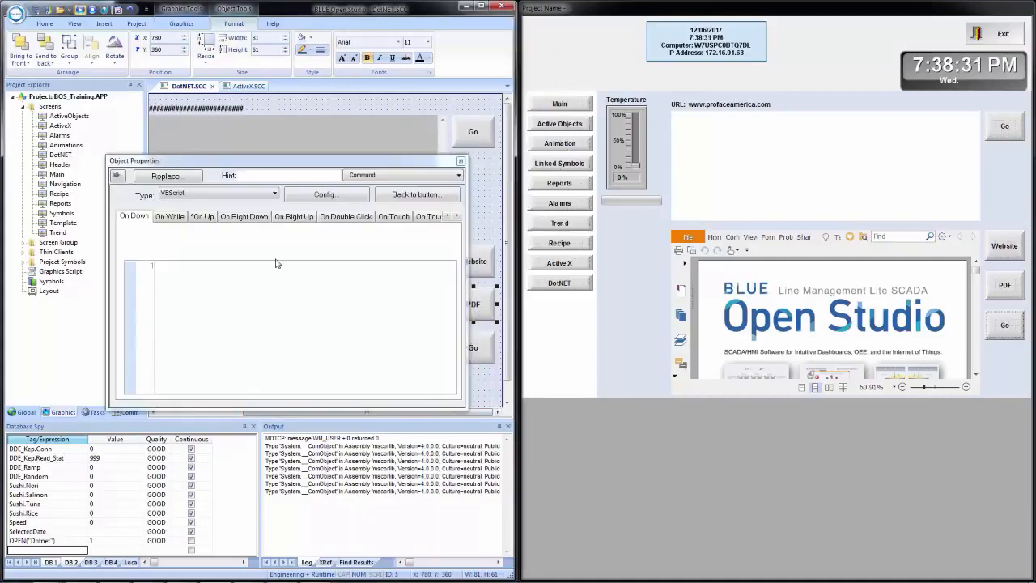
left_click(200, 218)
left_click(305, 270)
key("Return")
key("Return")
key("ctrl+v")
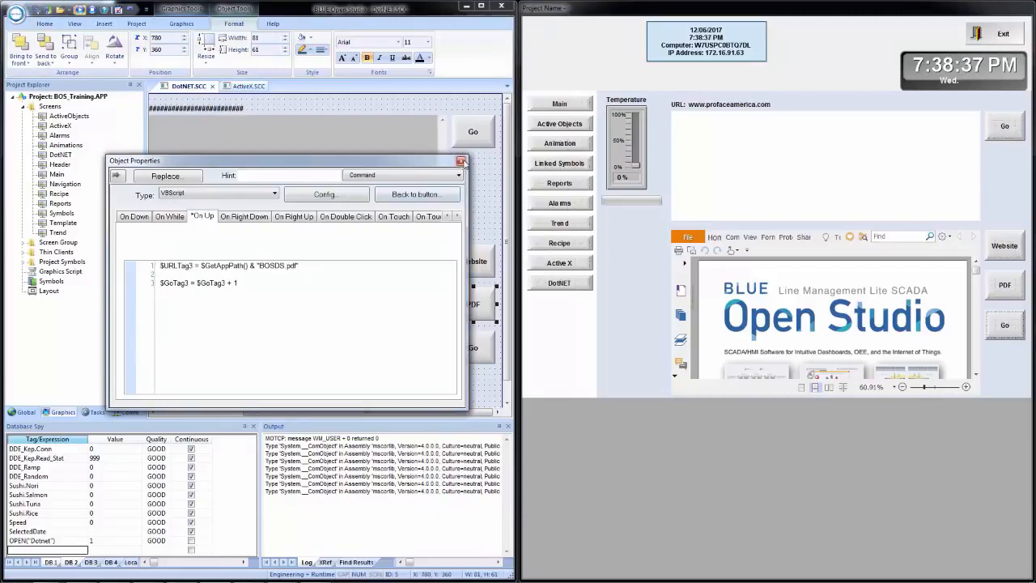
left_click(461, 163)
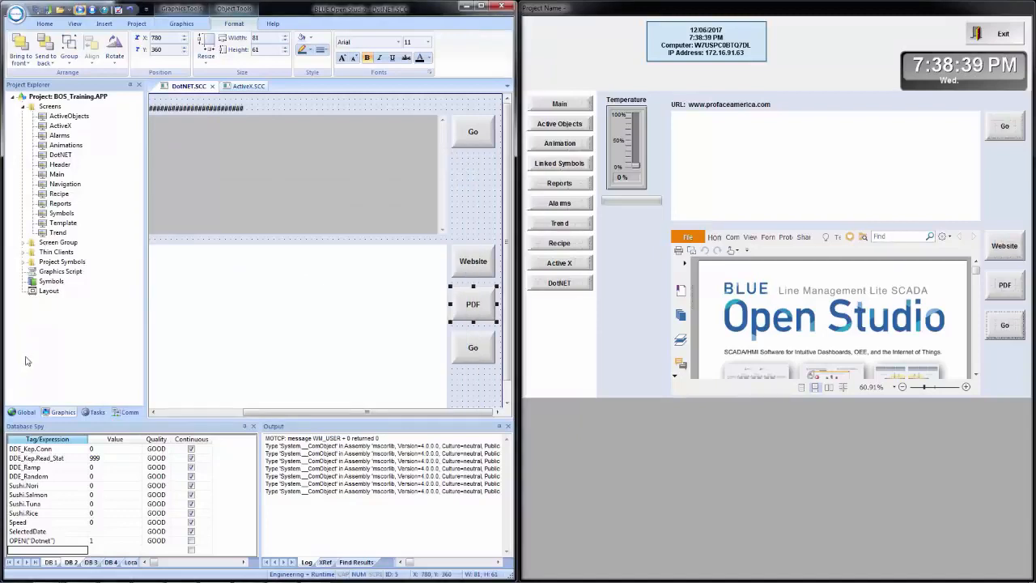
Change the data type of the GoTag3 tag to Integer in the project tags datasheet.
left_click(24, 412)
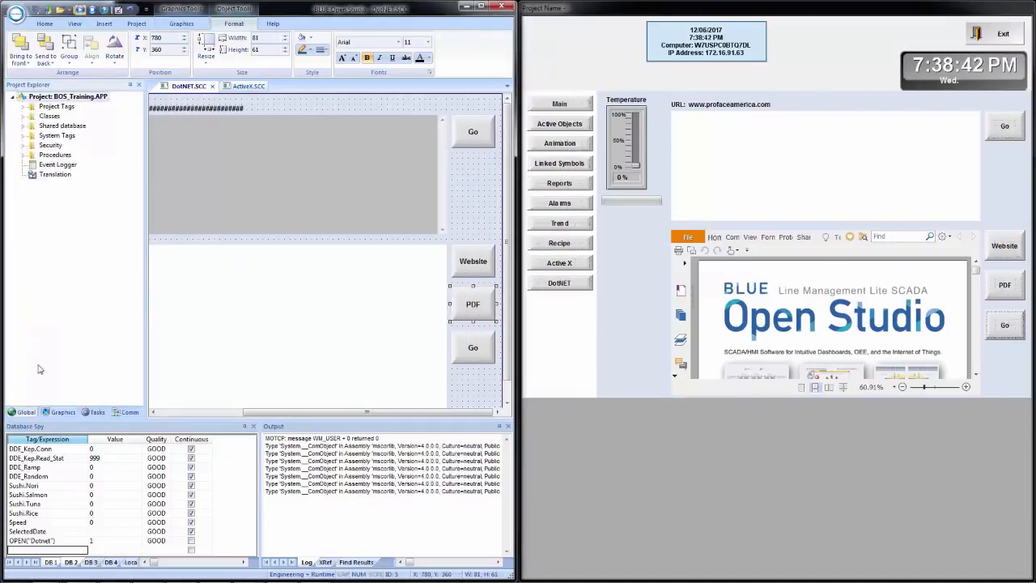
left_click(22, 107)
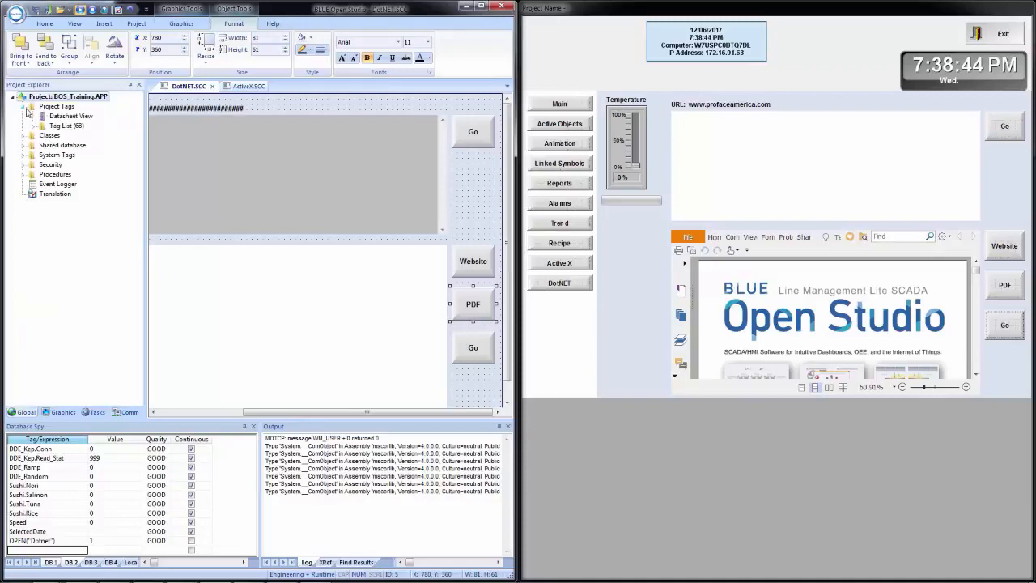
double_click(70, 116)
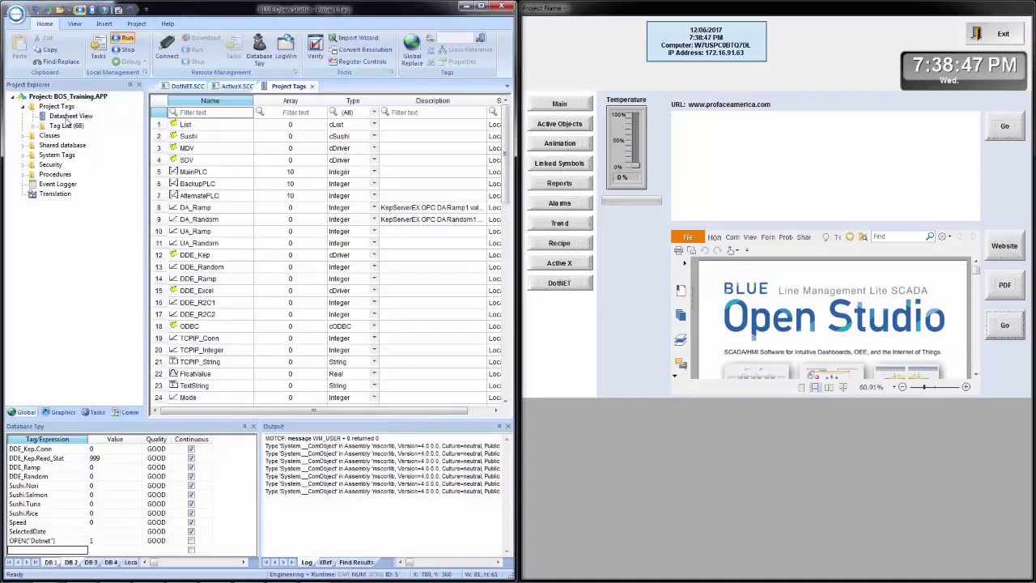
scroll(219, 209, "down", 15)
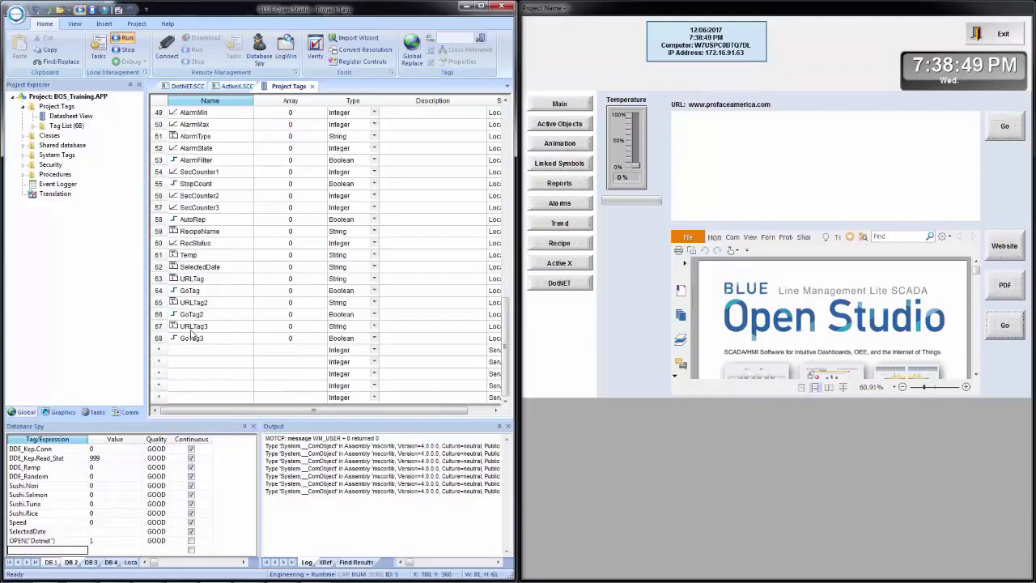
left_click(365, 342)
left_click(365, 343)
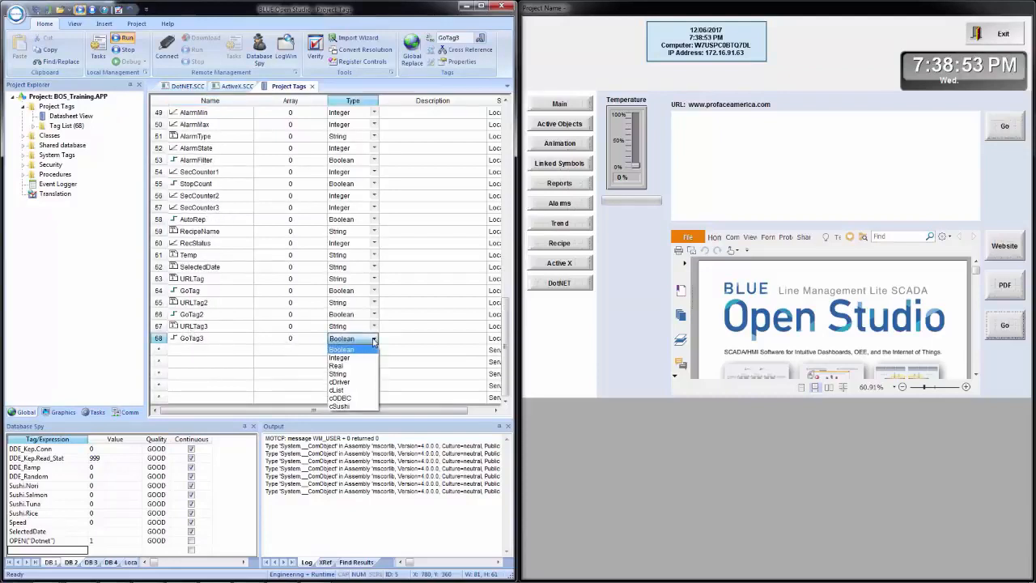
left_click(364, 358)
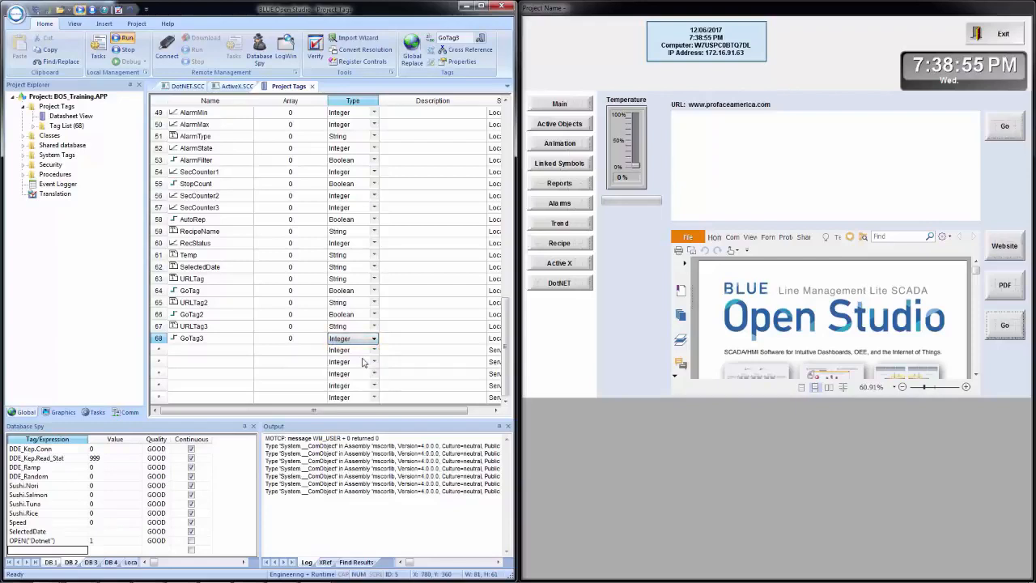
left_click(426, 342)
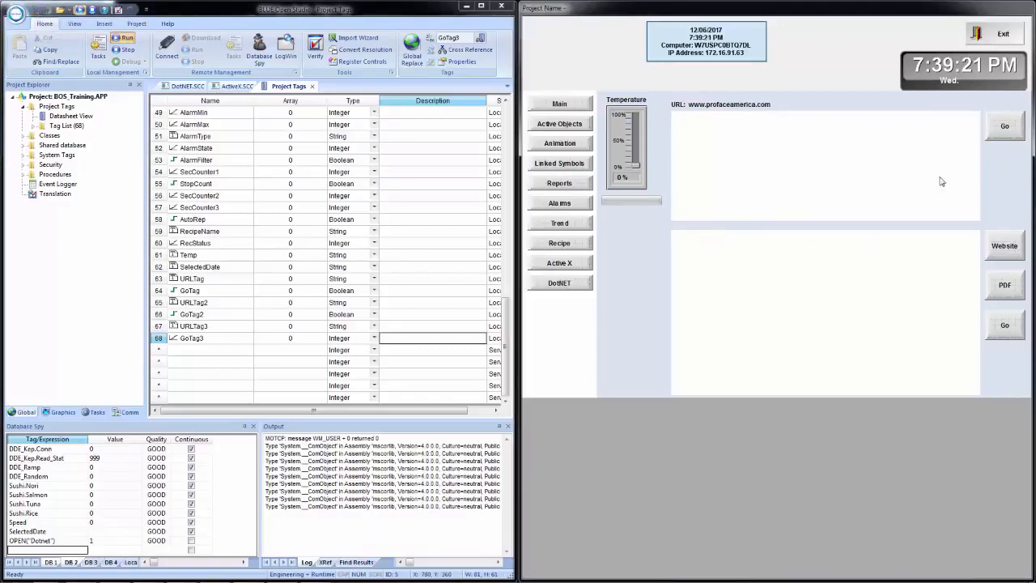
Test the Website and PDF buttons on the running DotNET screen by loading the website and the PDF in the lower browser.
left_click(1007, 247)
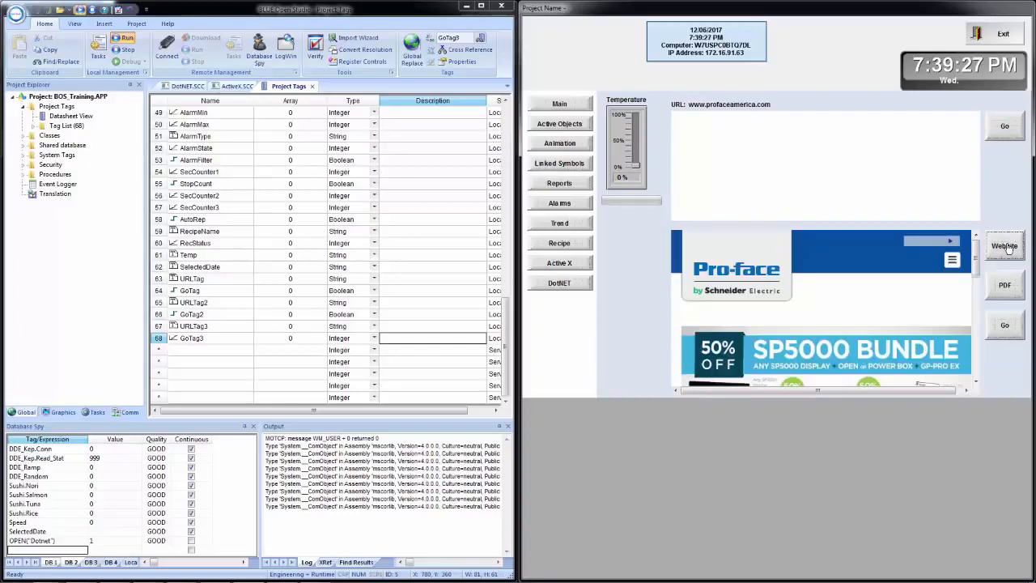
left_click(1013, 295)
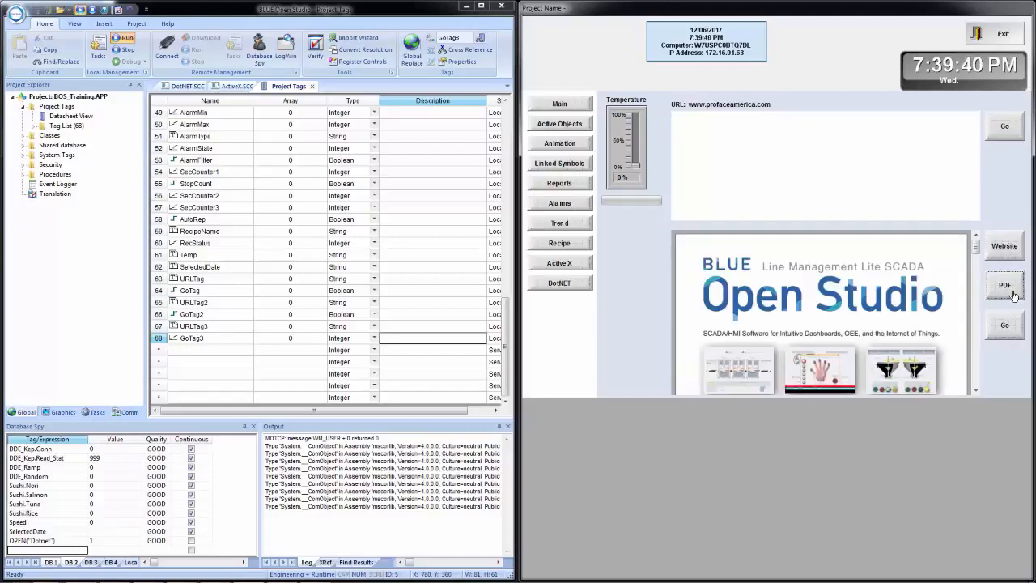